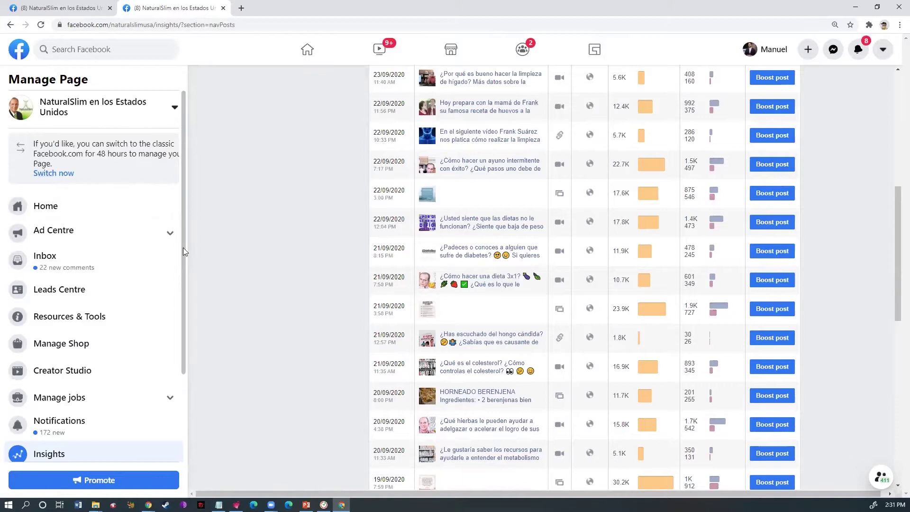
Review the published posts in the page's Posts insights, checking organic and paid reach for the 22/09/2020 posts
drag(894, 261, 896, 162)
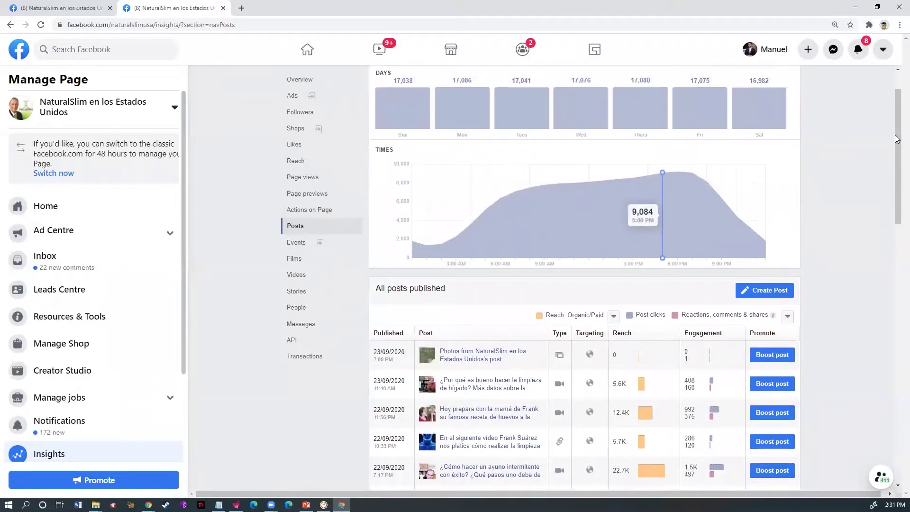
drag(897, 140, 894, 81)
scroll(880, 193, down, 5)
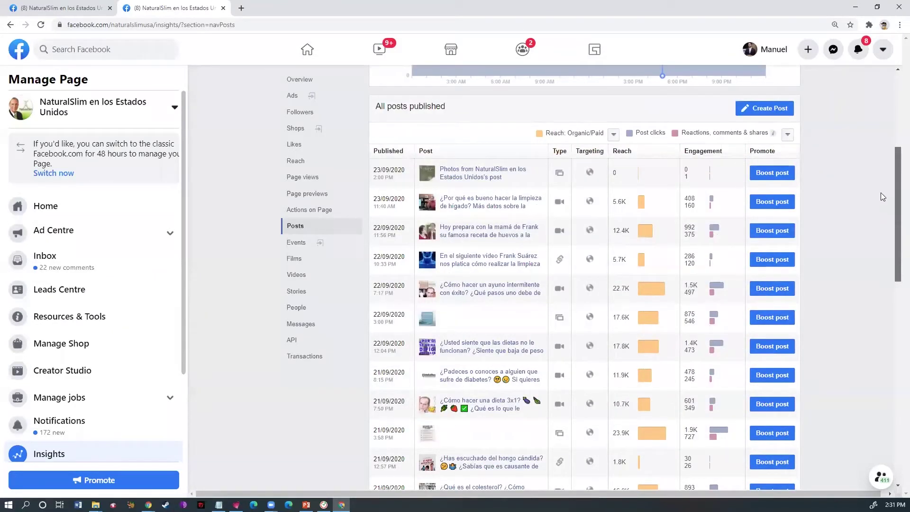
scroll(881, 199, down, 1)
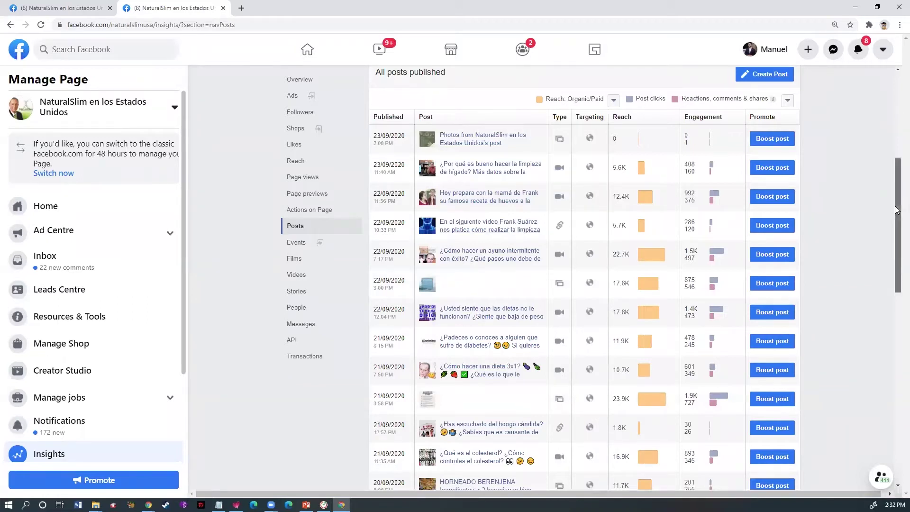
drag(896, 210, 897, 220)
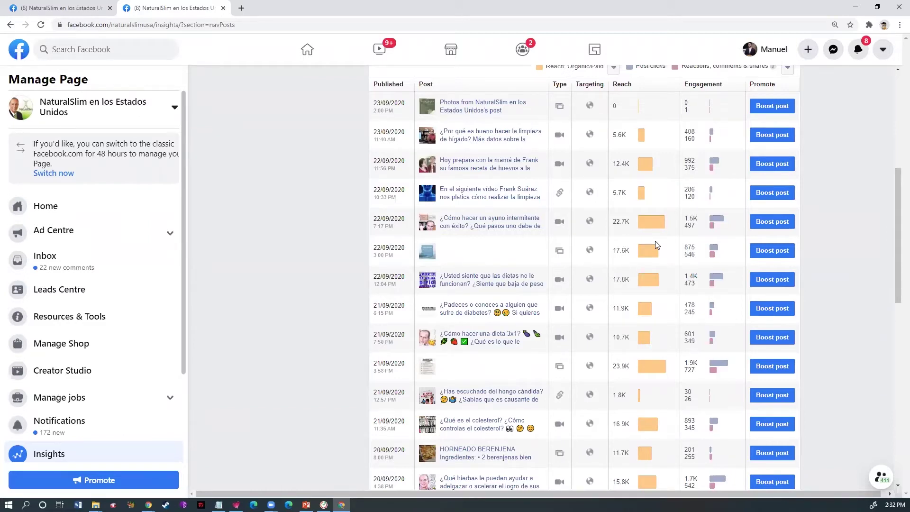
mouse_move(668, 226)
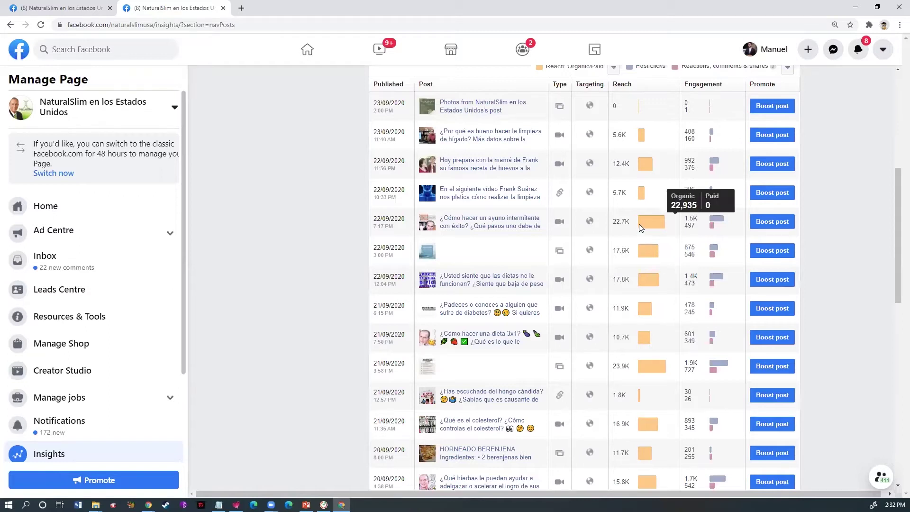
scroll(753, 226, up, 1)
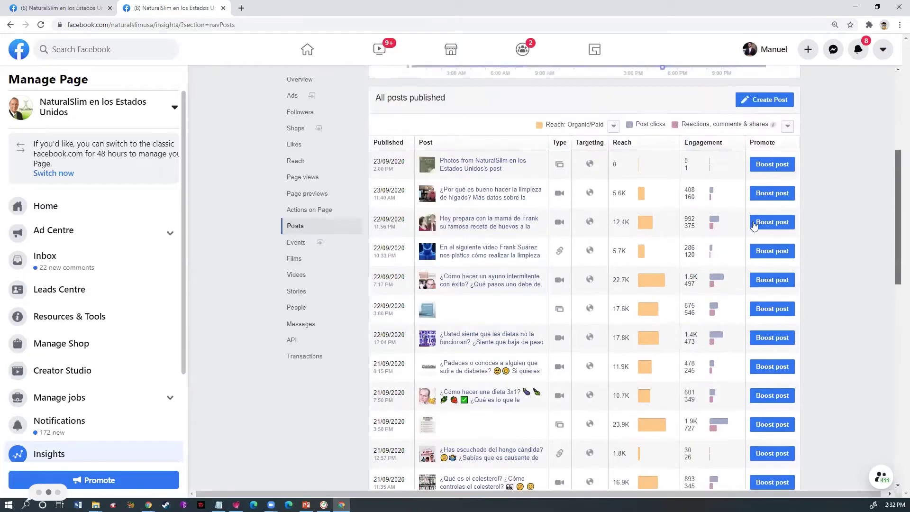
scroll(754, 225, up, 1)
mouse_move(649, 245)
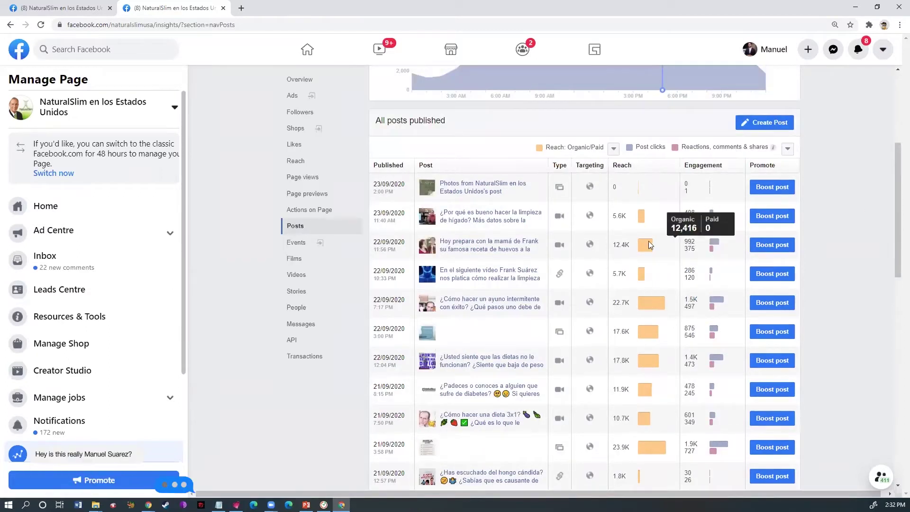
mouse_move(640, 306)
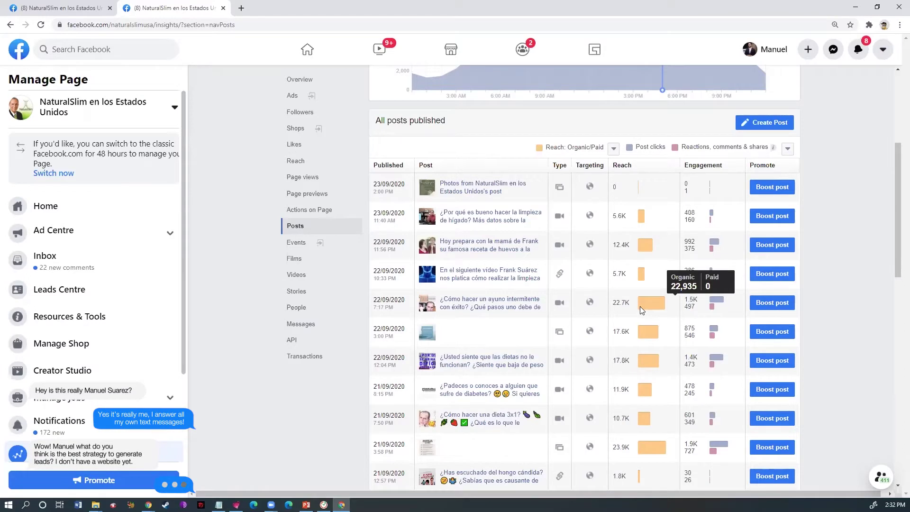
mouse_move(644, 328)
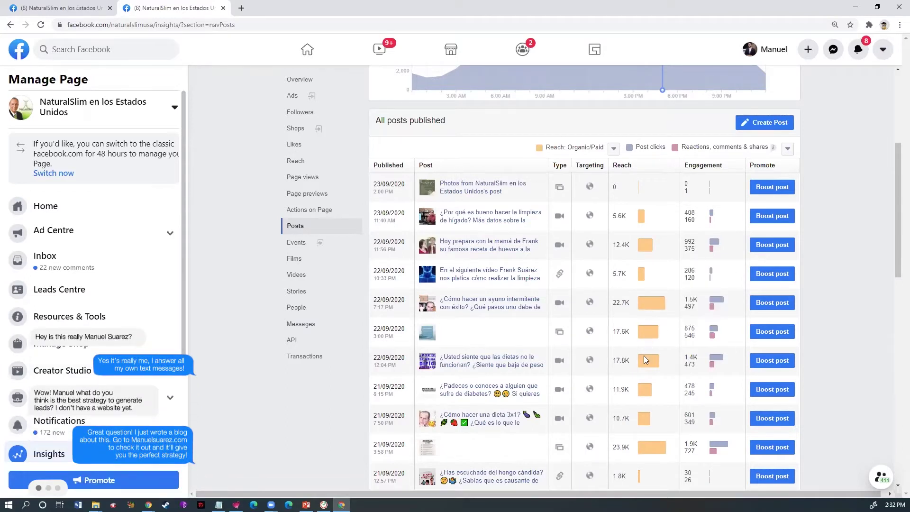
mouse_move(643, 355)
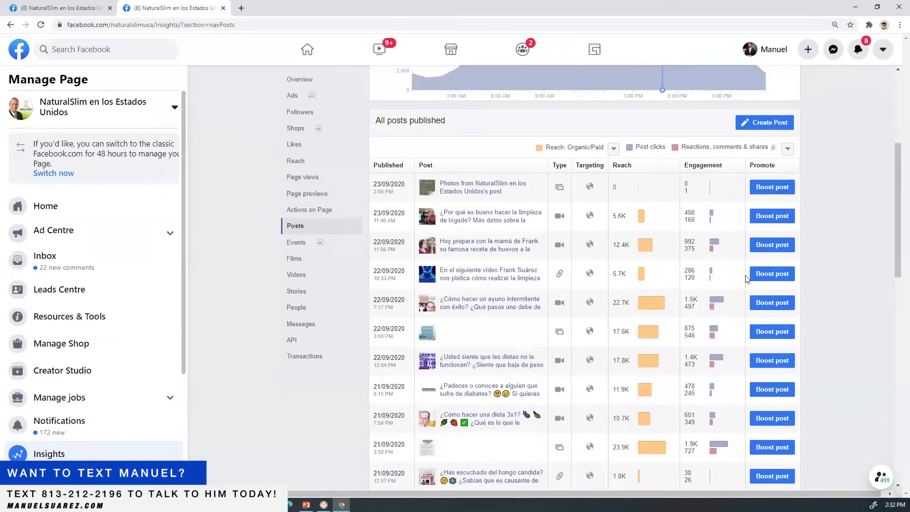
Examine post types and organic versus paid reach for the older posts back to 19/09/2020
drag(895, 219, 892, 247)
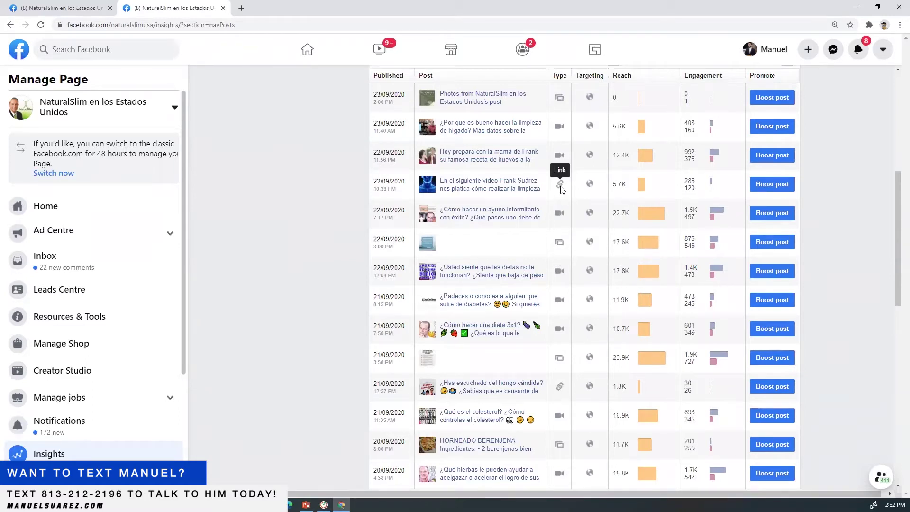
mouse_move(643, 211)
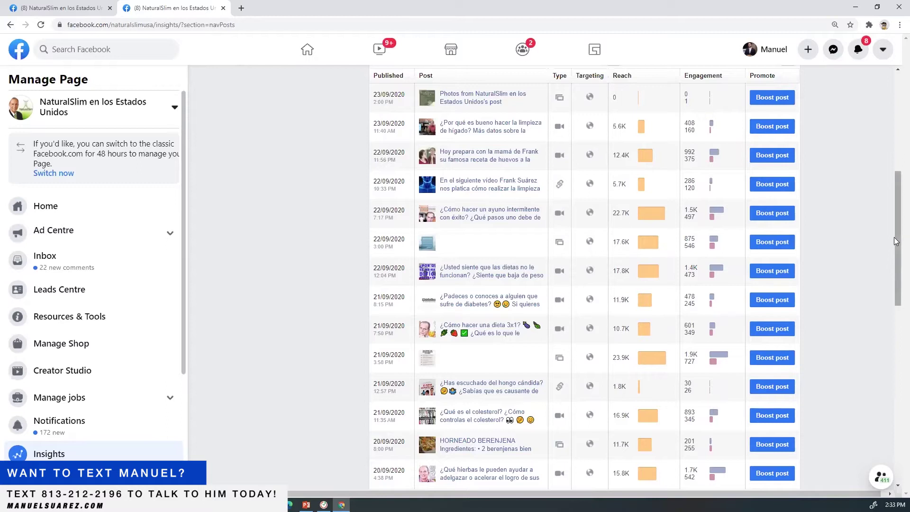
drag(897, 241, 897, 245)
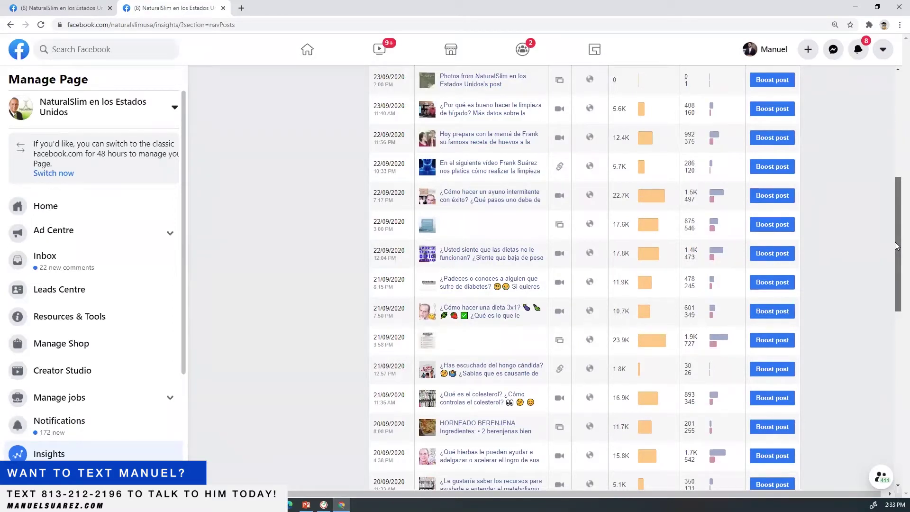
drag(896, 244, 896, 257)
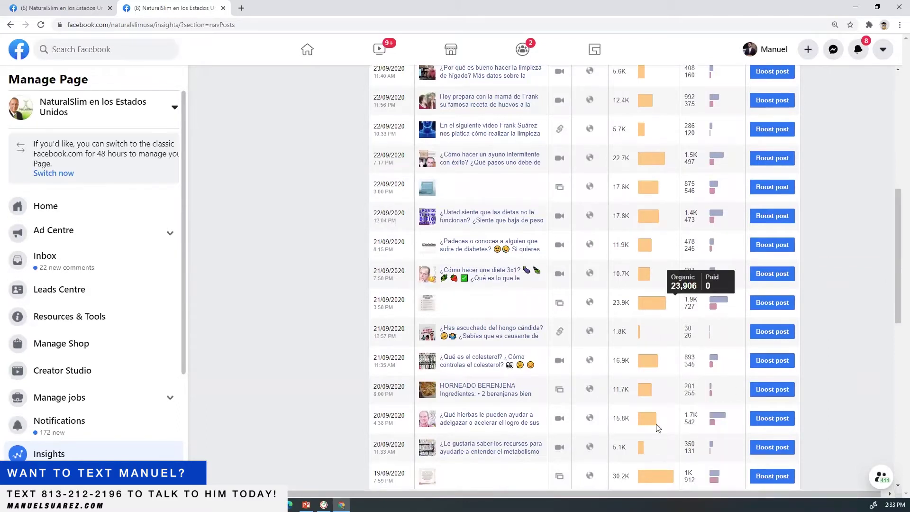
mouse_move(652, 473)
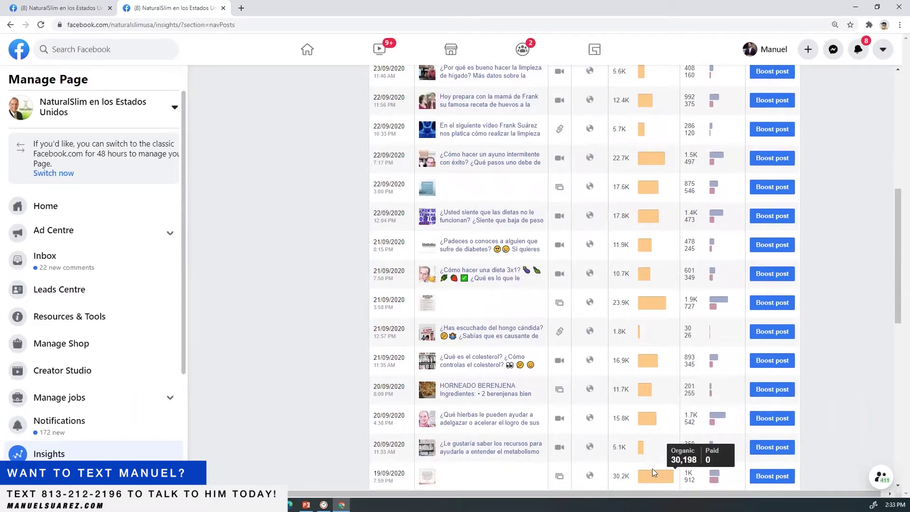
drag(896, 231, 896, 257)
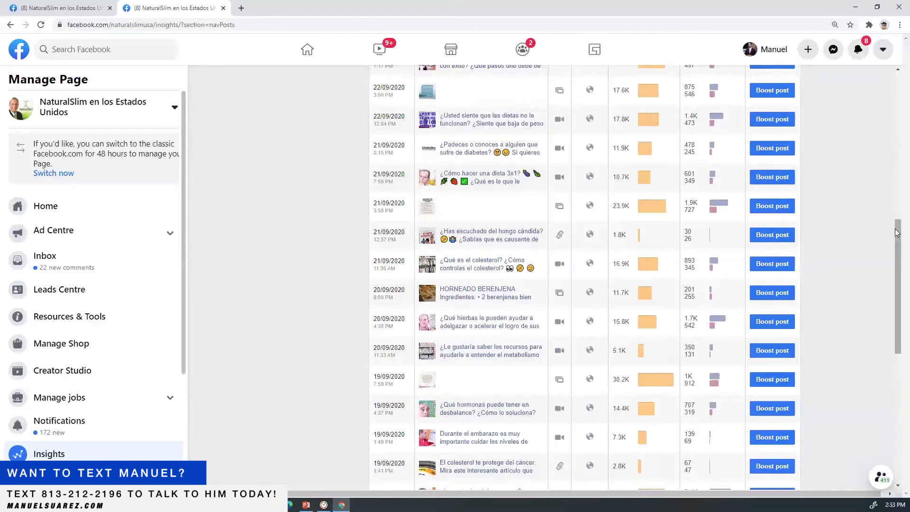
drag(897, 236, 897, 202)
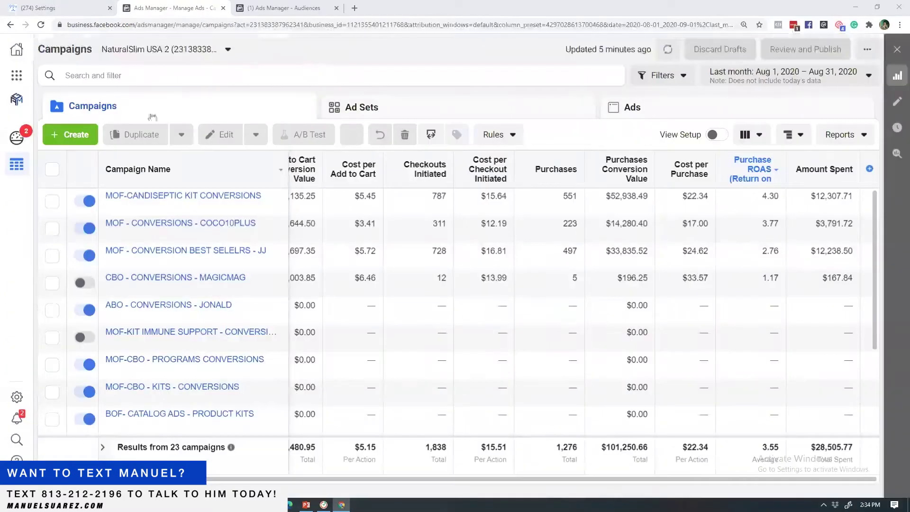
Create a new auction campaign with the Video views objective in the NaturalSlim USA 2 ad account
click(95, 75)
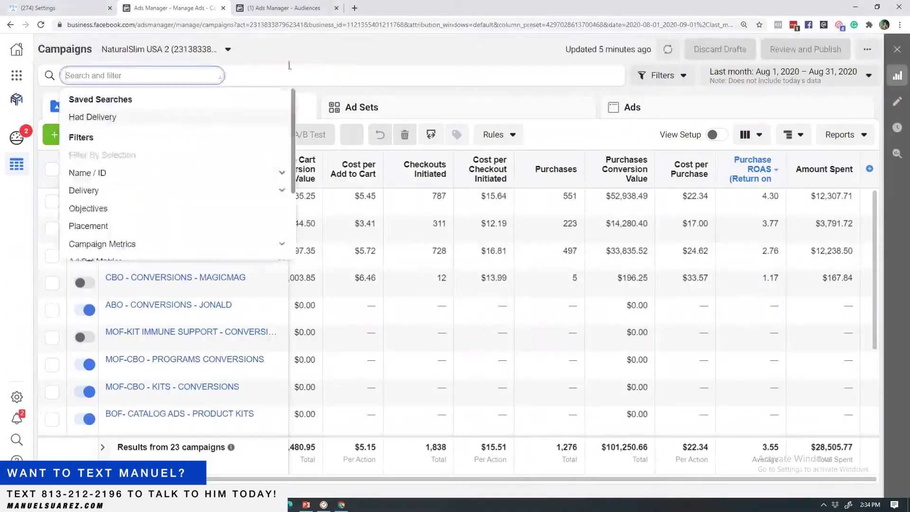
click(78, 134)
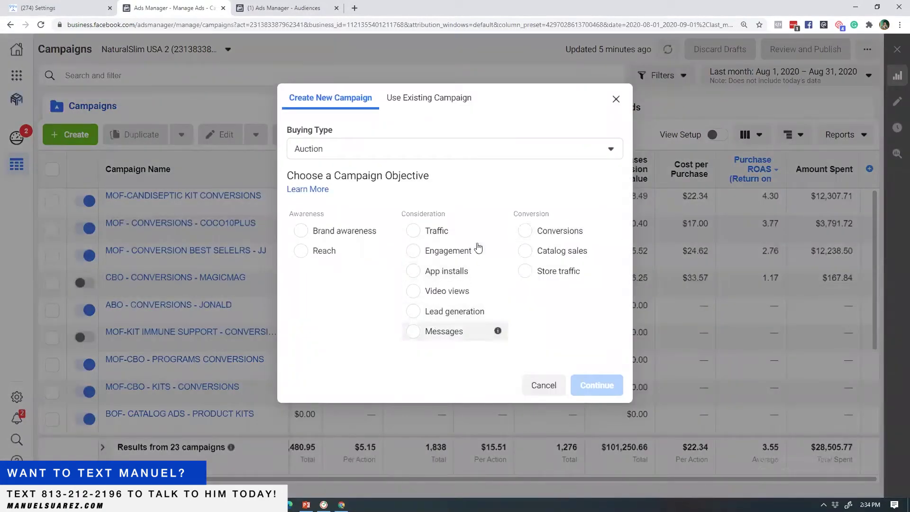
click(449, 290)
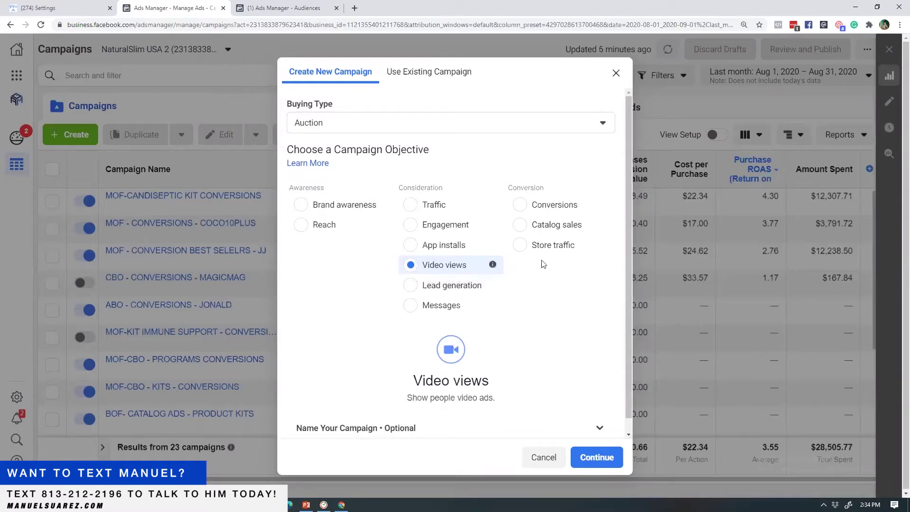
scroll(626, 285, down, 1)
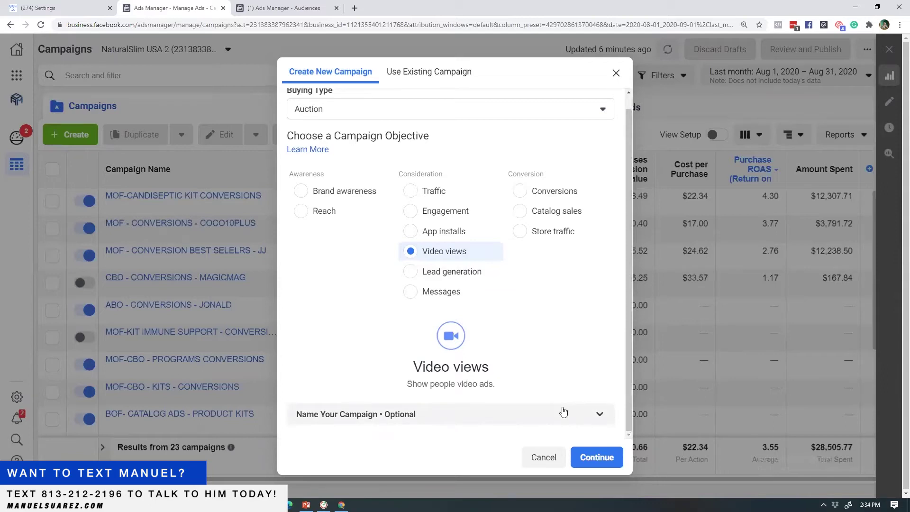
click(591, 457)
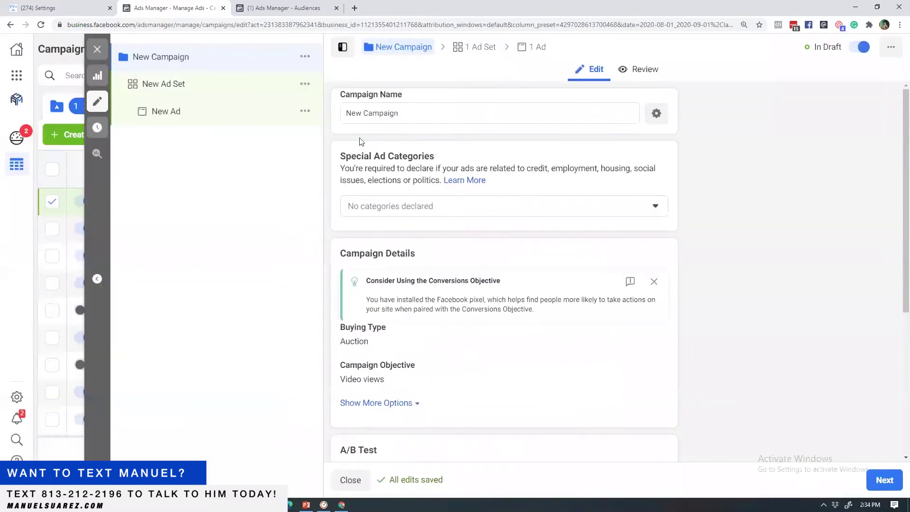
Switch to PowerPoint, highlight the Do's & Don'ts point about starting a CBO campaign with 3-4 similar audiences, and return to Ads Manager
click(305, 504)
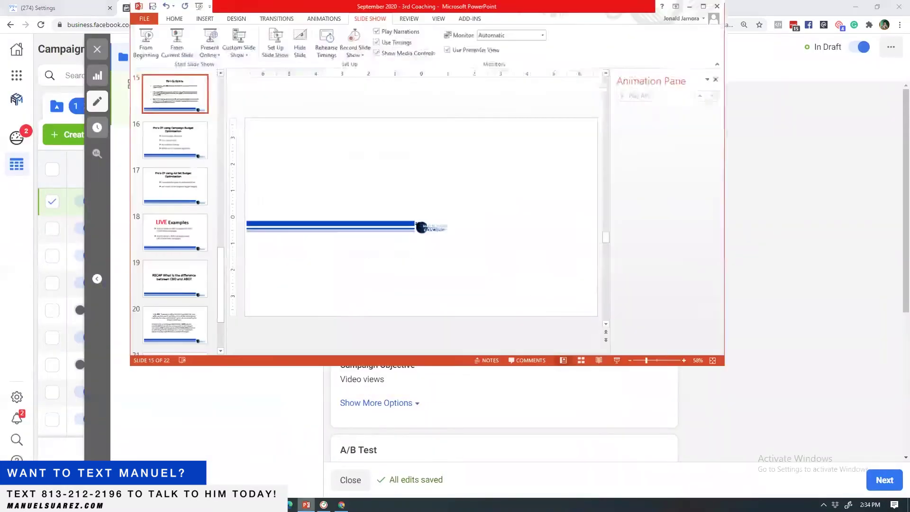
drag(300, 171, 464, 176)
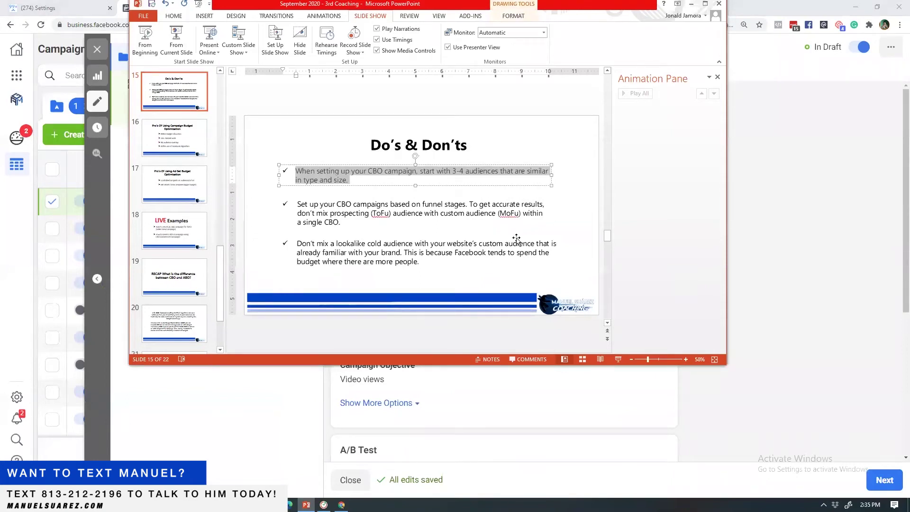
click(764, 223)
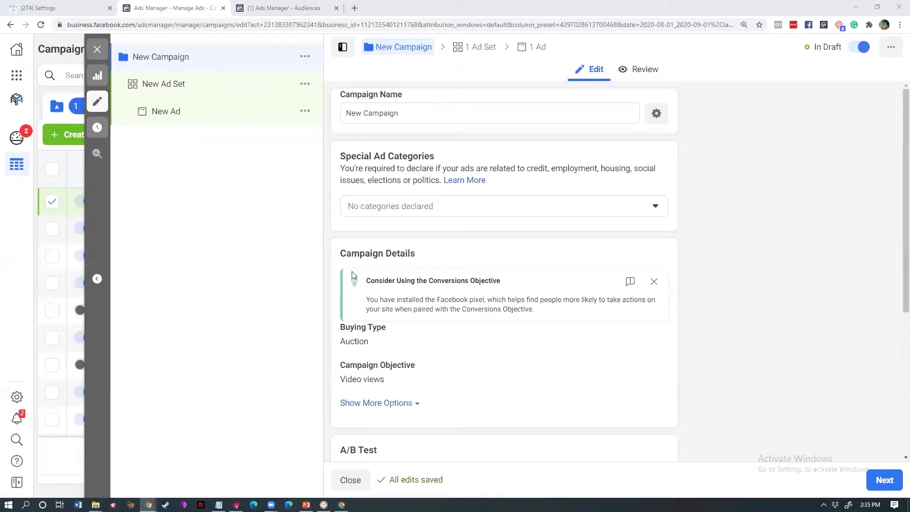
Name the campaign "ABO - VIDEO VIEWS" and check its Campaign Budget Optimization setting
click(651, 207)
click(717, 190)
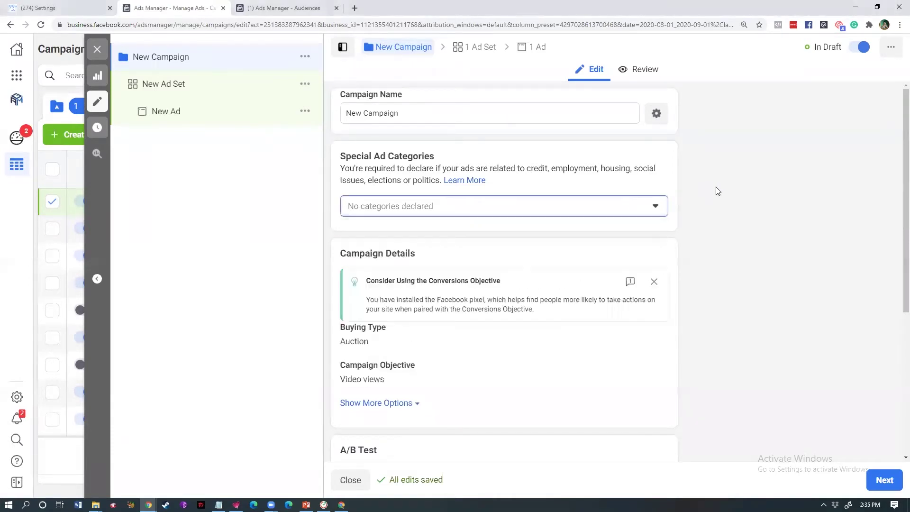
click(397, 112)
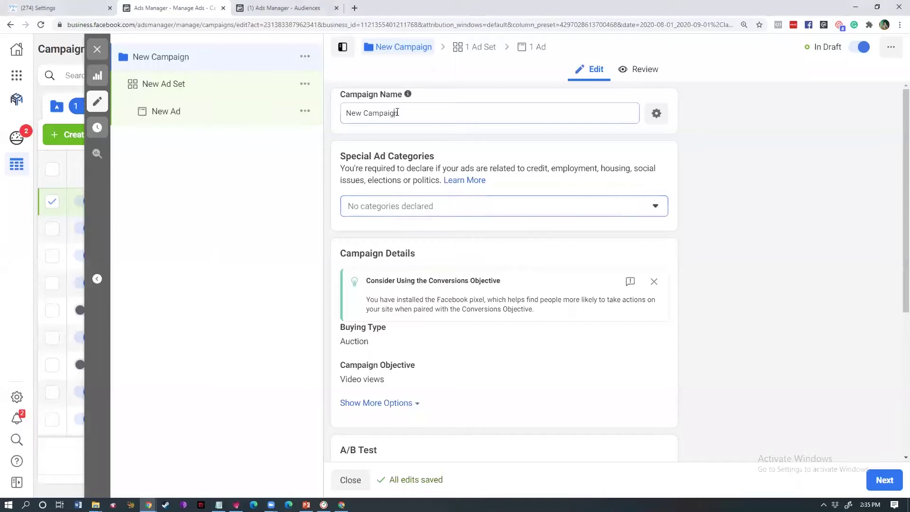
triple_click(397, 112)
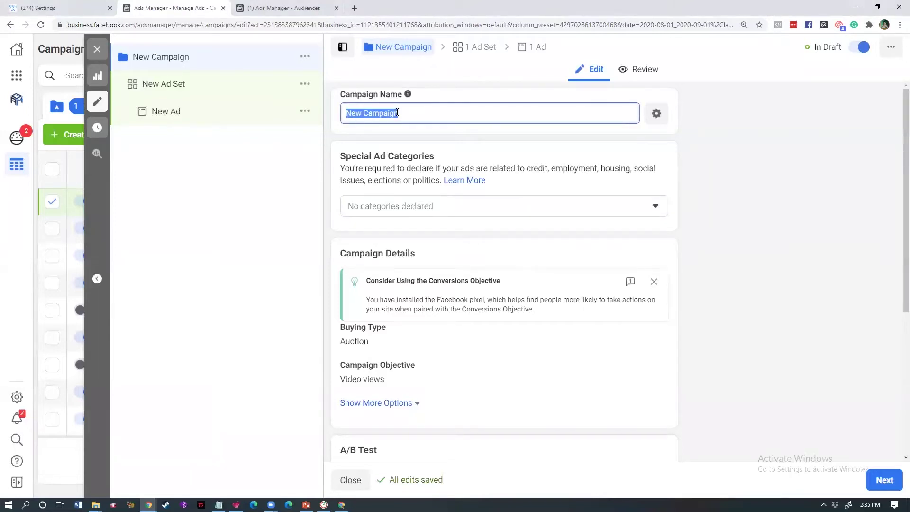
text(ABO - VIDEO VIEWS)
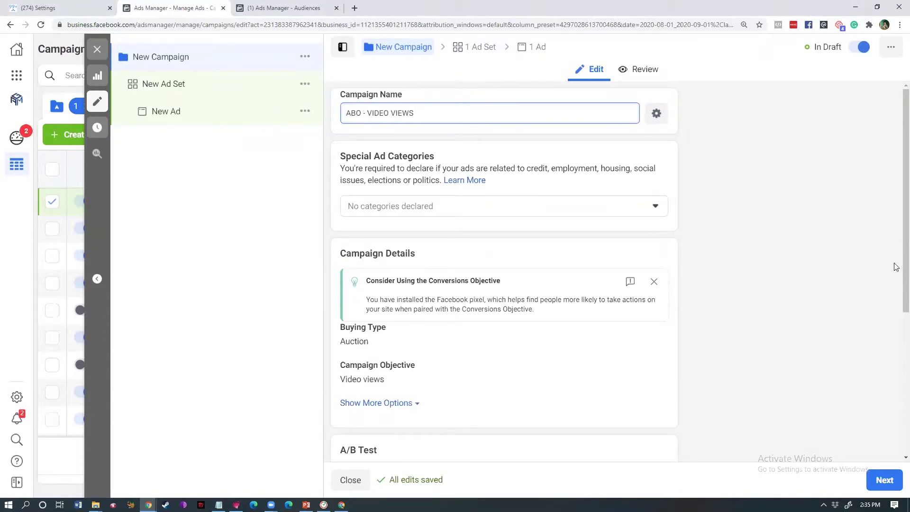
click(897, 247)
scroll(897, 280, down, 1)
scroll(900, 355, down, 4)
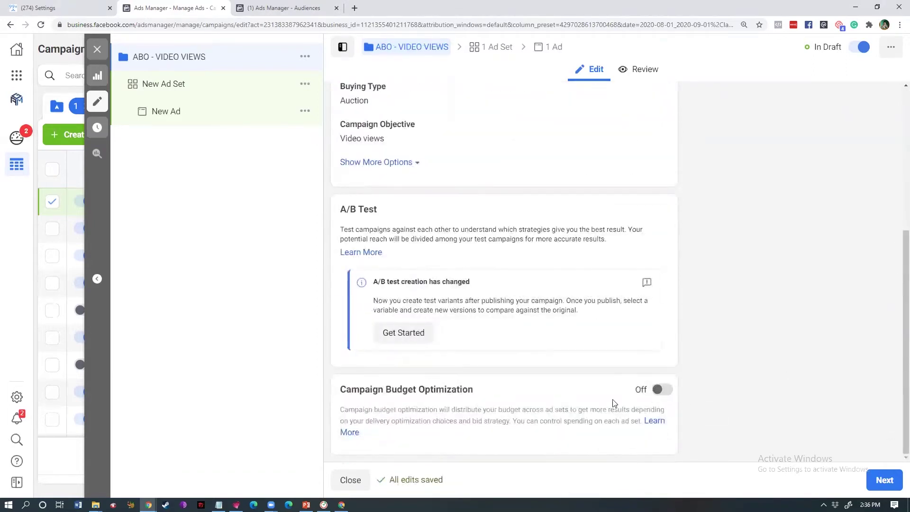
Open the campaign's new ad set and review its name, daily budget and audience settings through Detailed Targeting
click(150, 81)
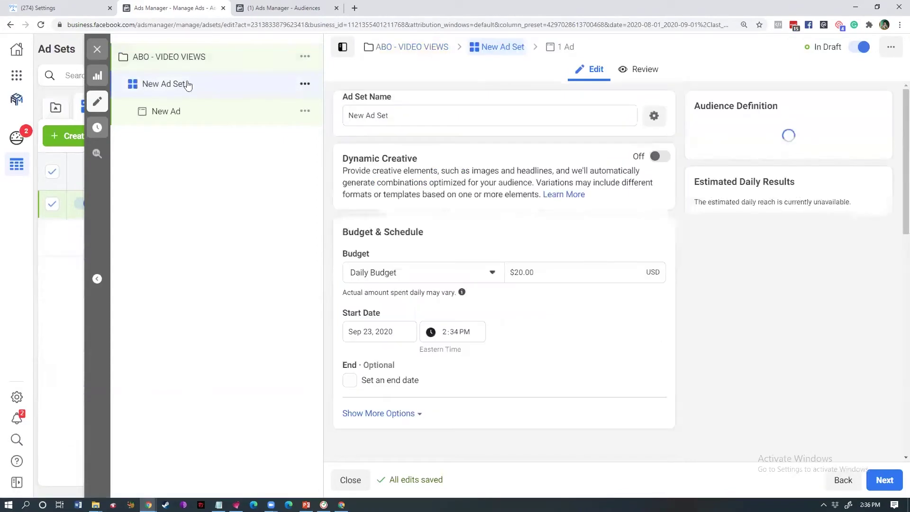
click(408, 115)
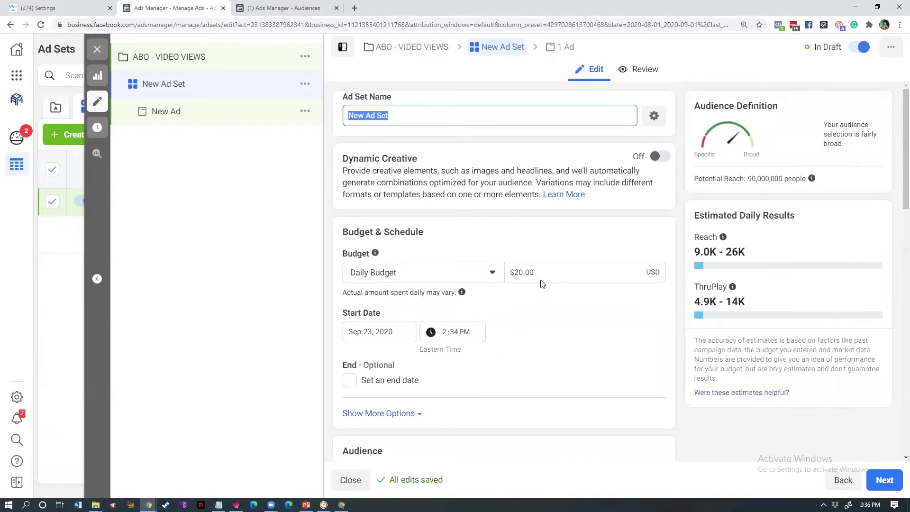
drag(896, 185, 899, 262)
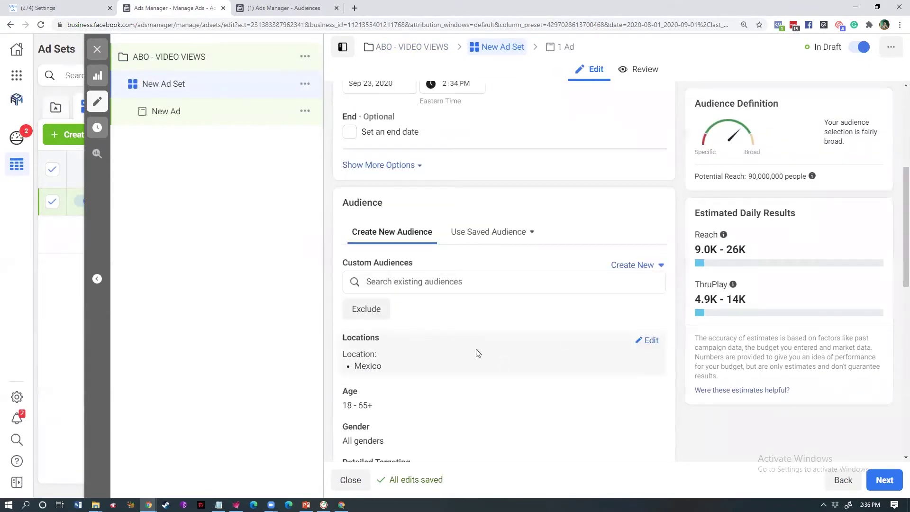
click(400, 282)
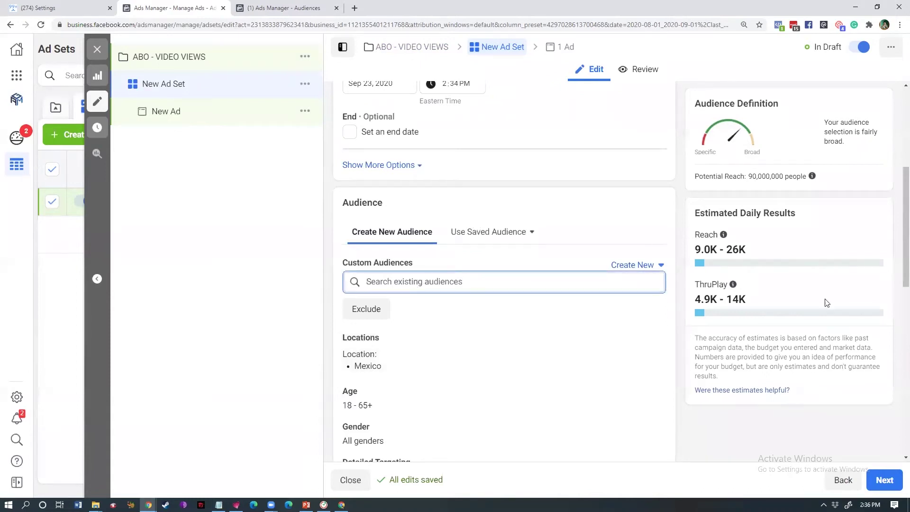
drag(896, 257, 897, 286)
click(619, 372)
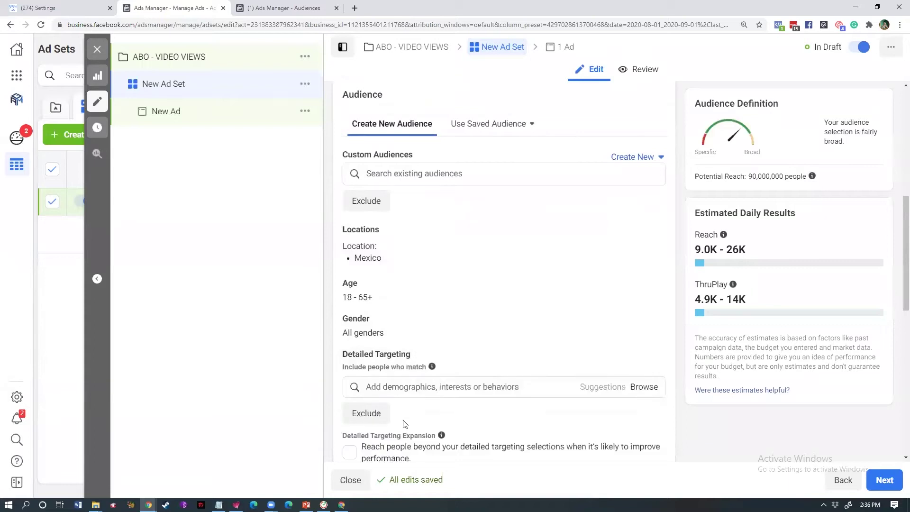
Search the ad set's Detailed Targeting for "Wellness" and "health" interests
drag(895, 305, 895, 339)
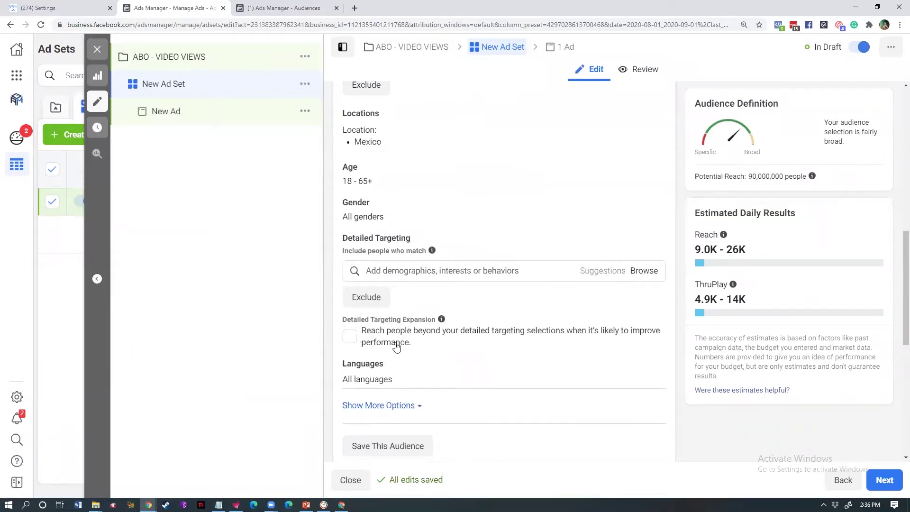
click(461, 277)
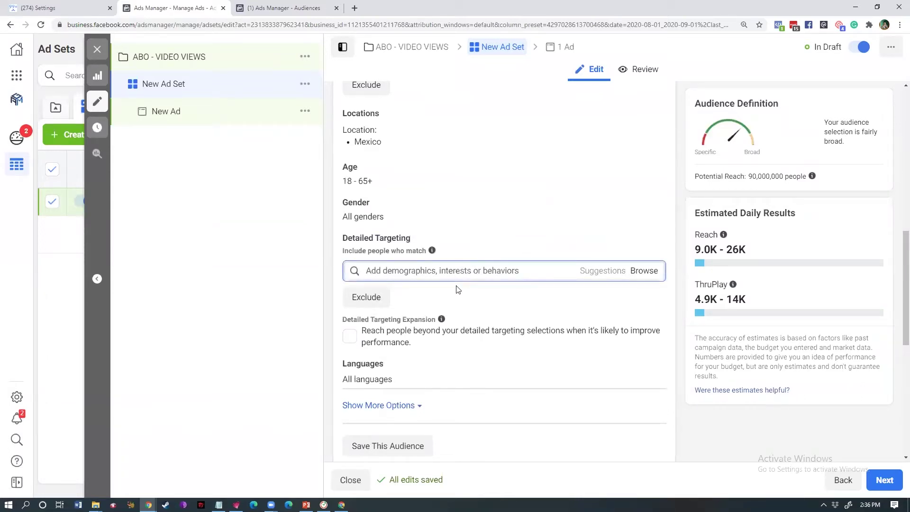
text(wELL)
key(ctrl+a)
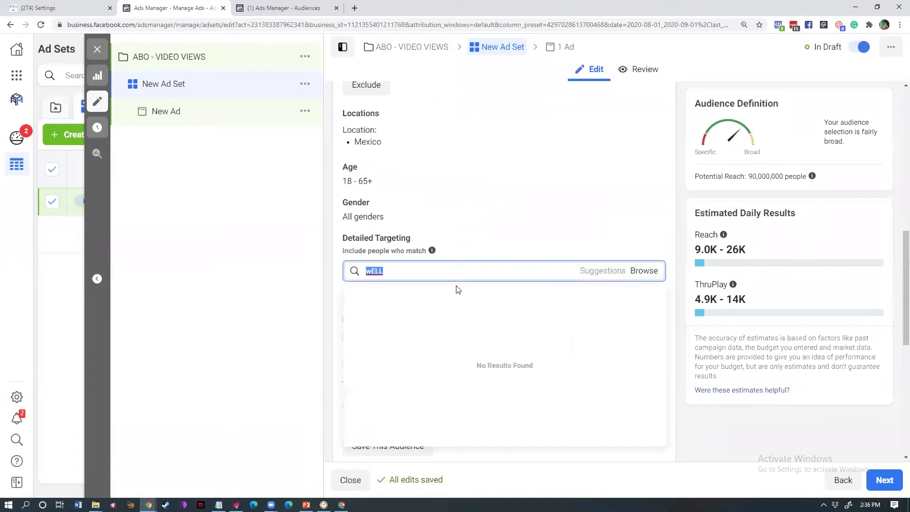
text(Wellness)
key(ctrl+a)
text(health)
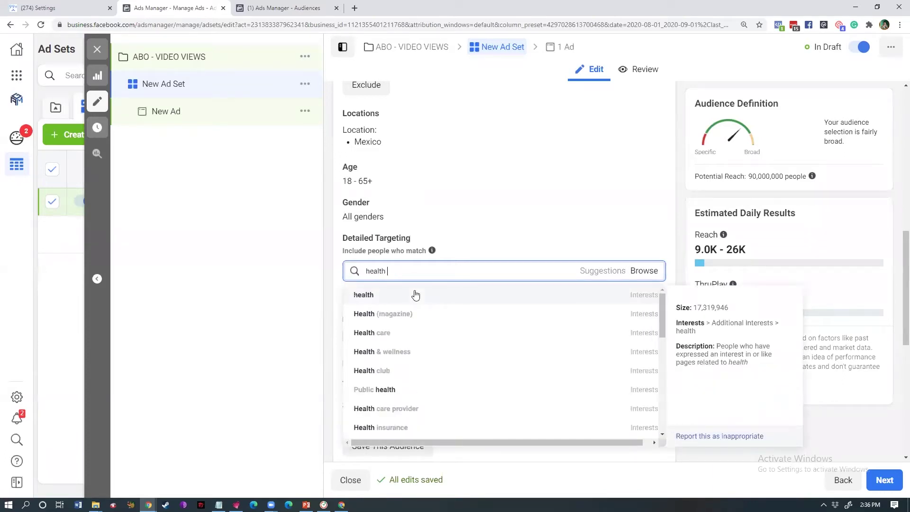
Try adding an interest from a "health & We" search to Detailed Targeting, and remove the one picked
text( S)
text( We)
text(l)
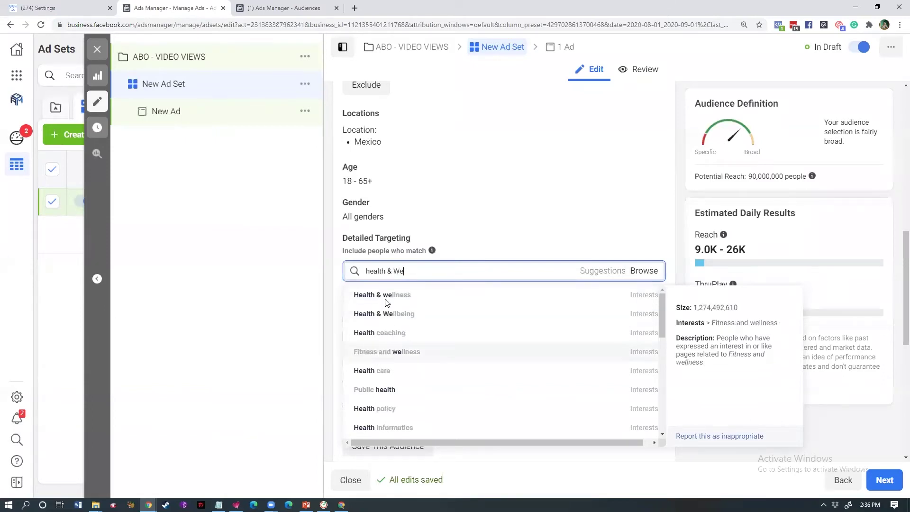
click(385, 301)
mouse_move(532, 246)
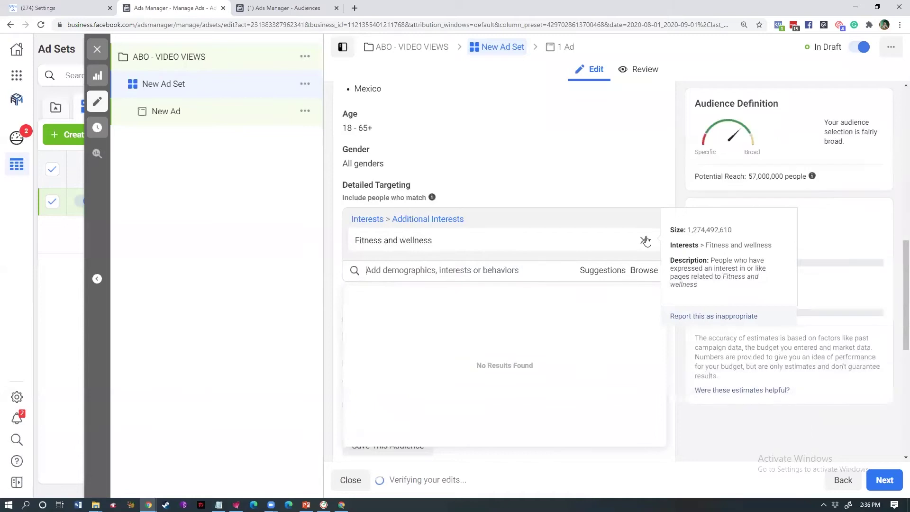
key(BackSpace)
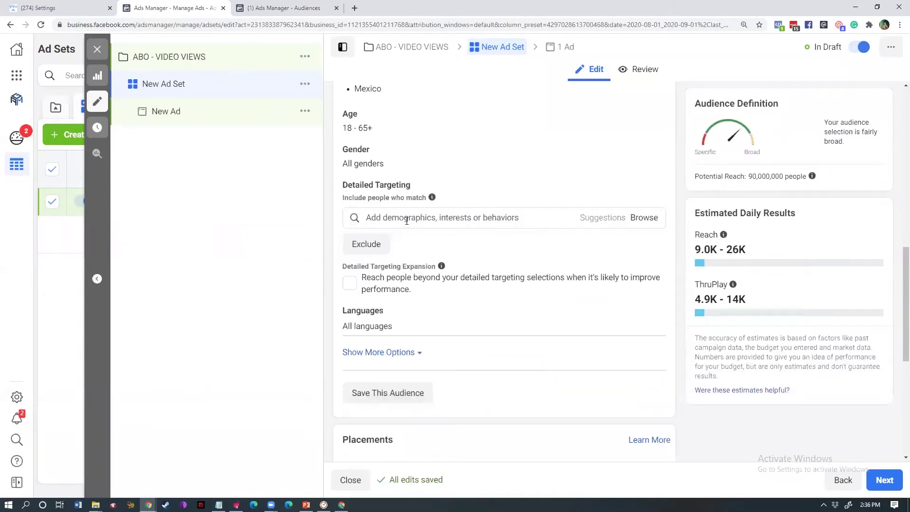
Search Detailed Targeting for "health &" and add the Fitness and wellness interest
click(406, 221)
text(health &)
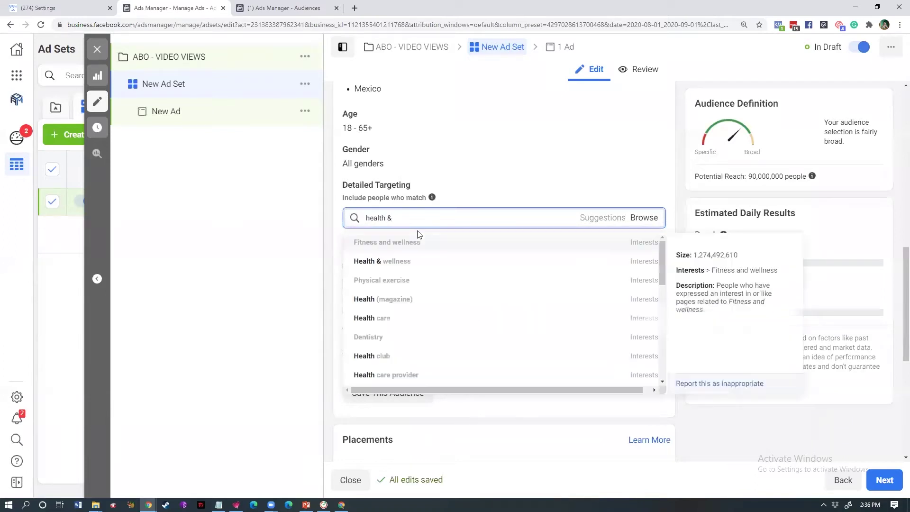
click(421, 239)
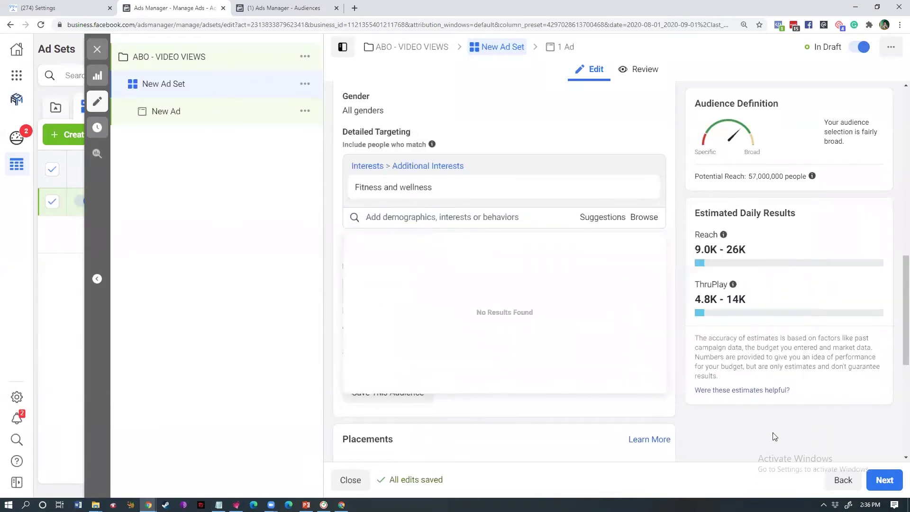
Replace Mexico with United States as the ad set's targeted location
scroll(897, 297, up, 3)
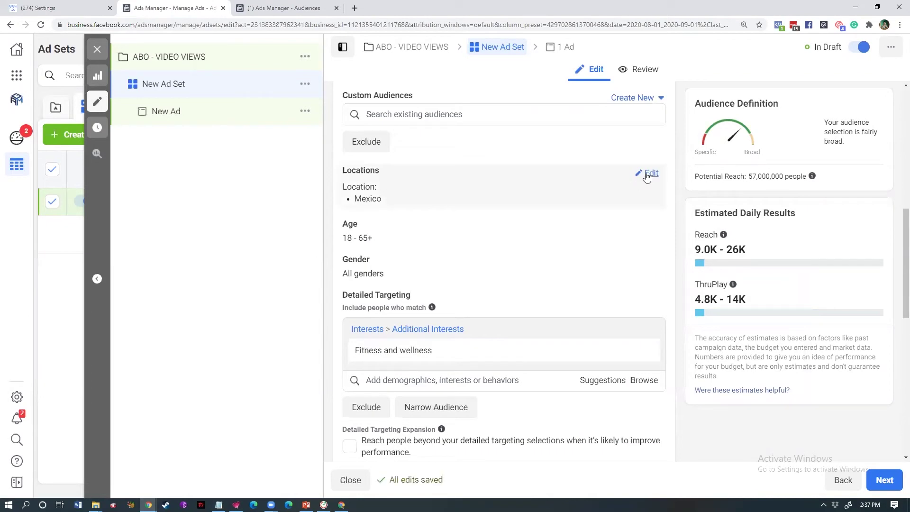
click(515, 180)
click(638, 244)
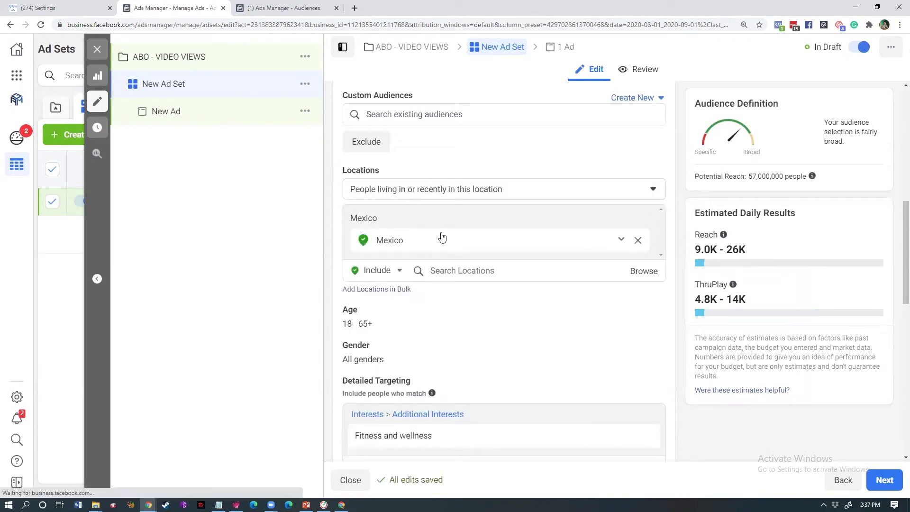
click(475, 256)
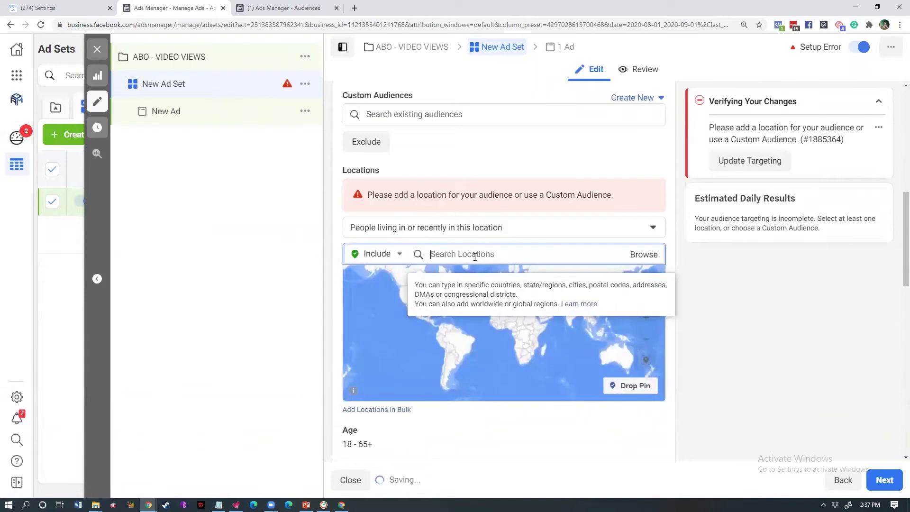
text(united sta)
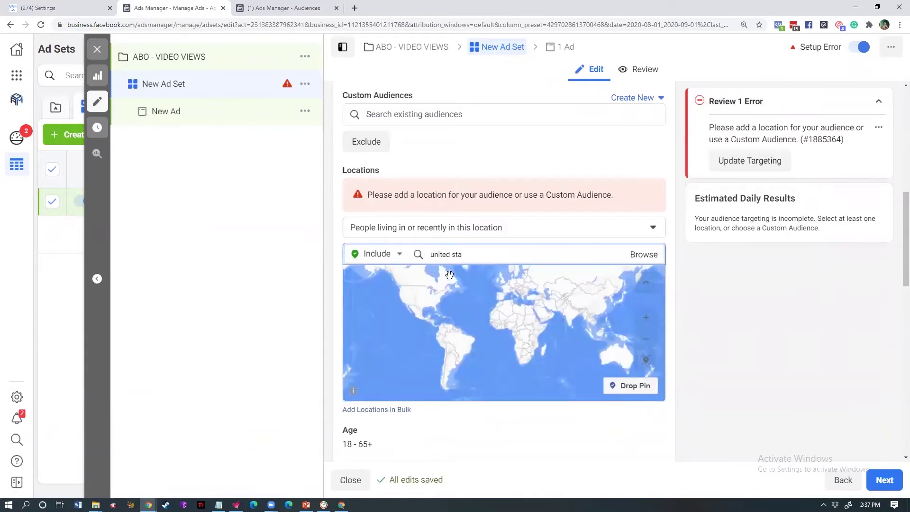
text(tes)
key(Return)
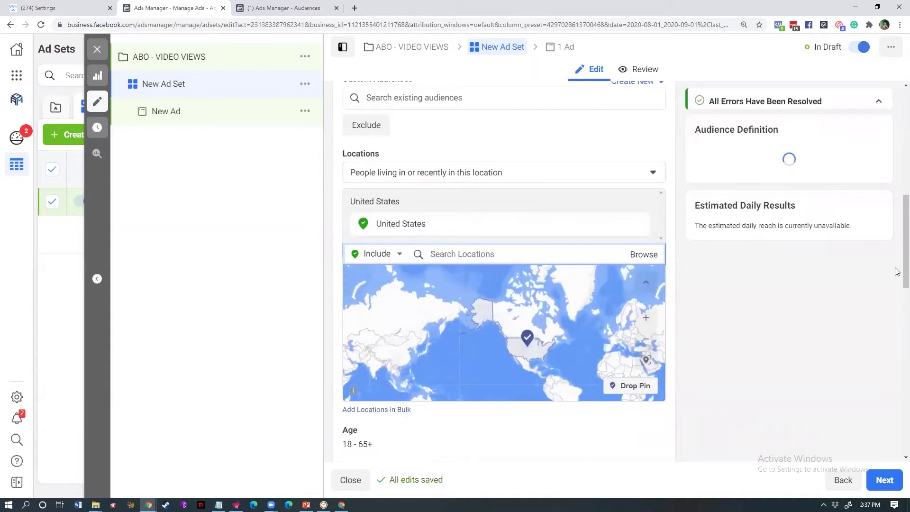
Set the audience's minimum age to 30
scroll(630, 268, down, 4)
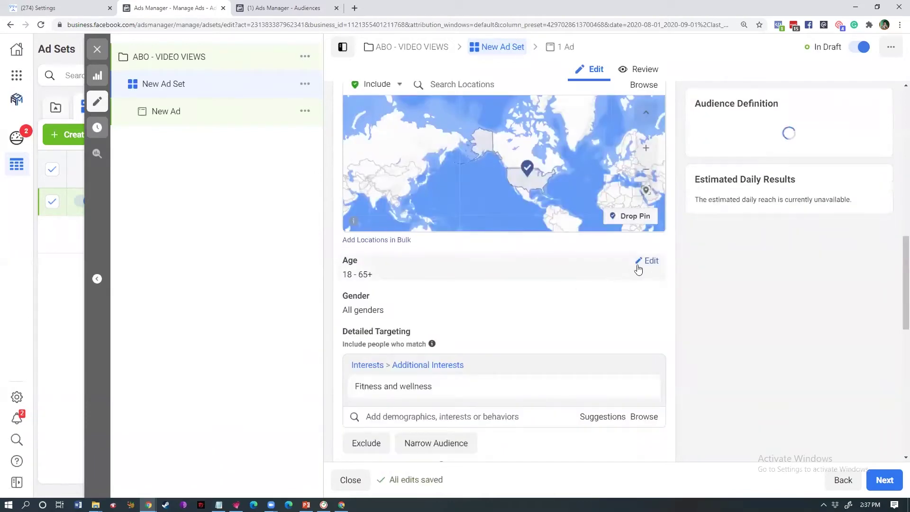
click(648, 261)
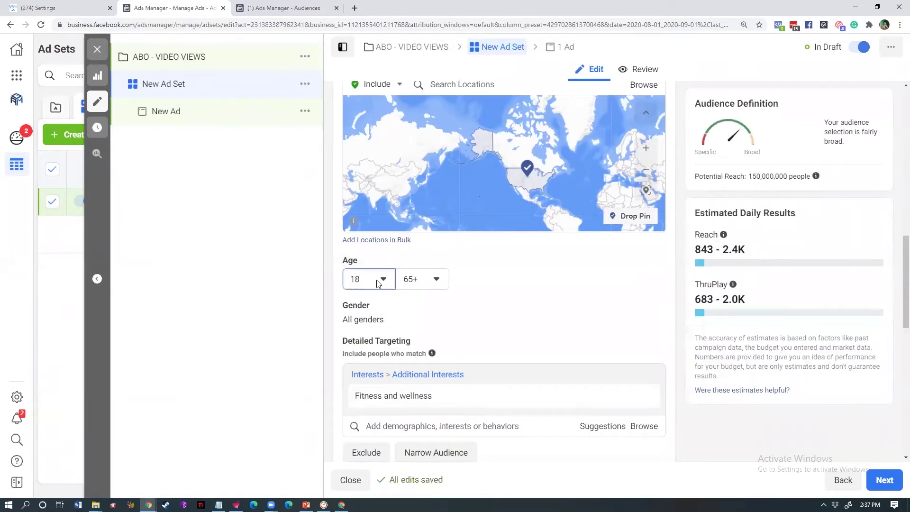
click(378, 279)
scroll(427, 346, down, 4)
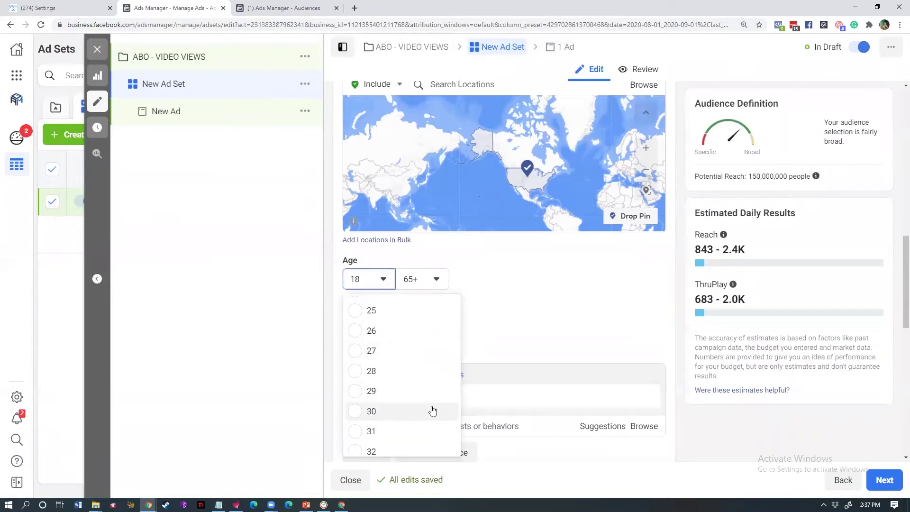
click(417, 412)
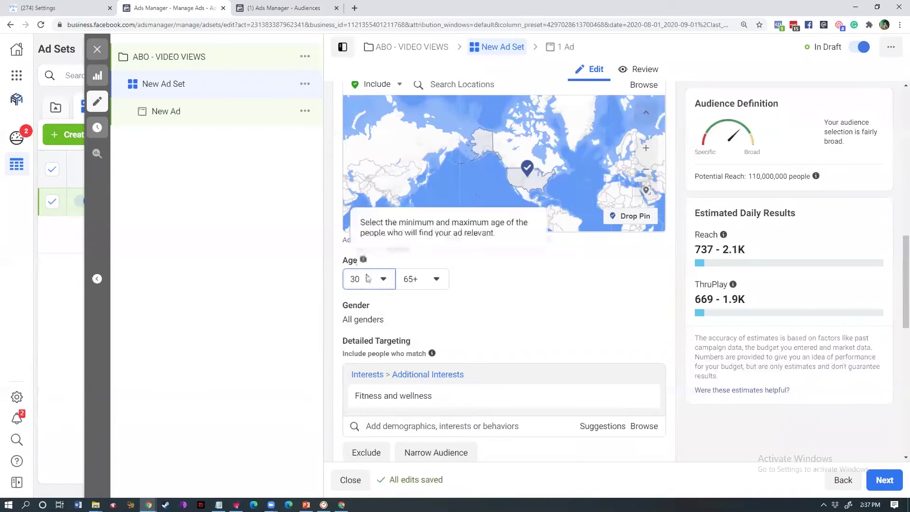
Set the audience's maximum age to 40 and limit the gender to Women
click(436, 280)
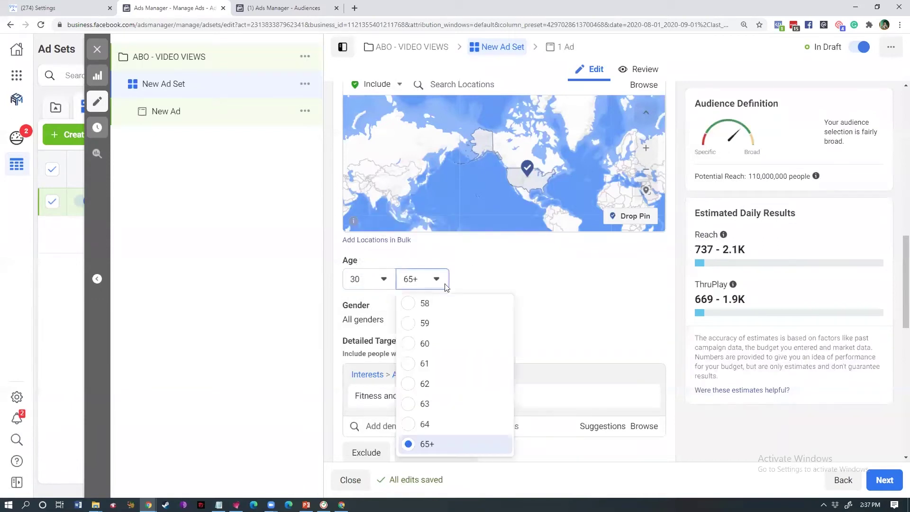
scroll(432, 339, up, 5)
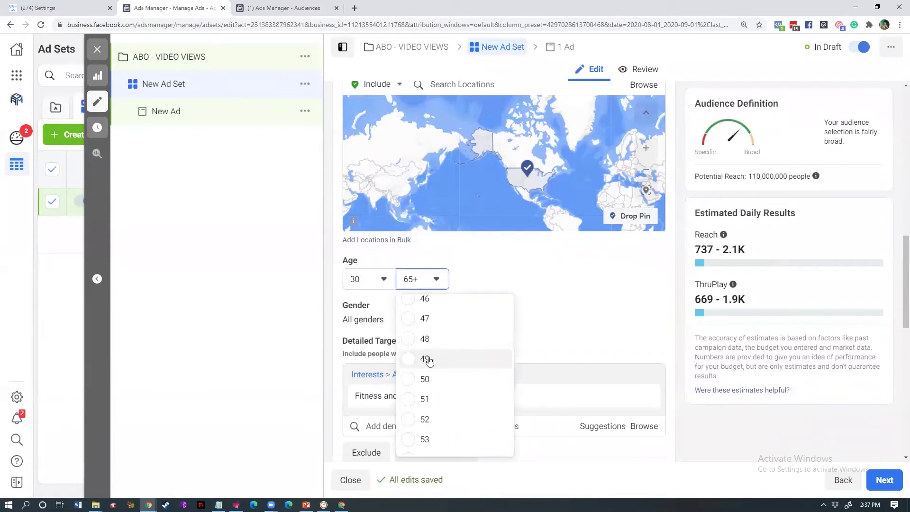
scroll(432, 361, up, 3)
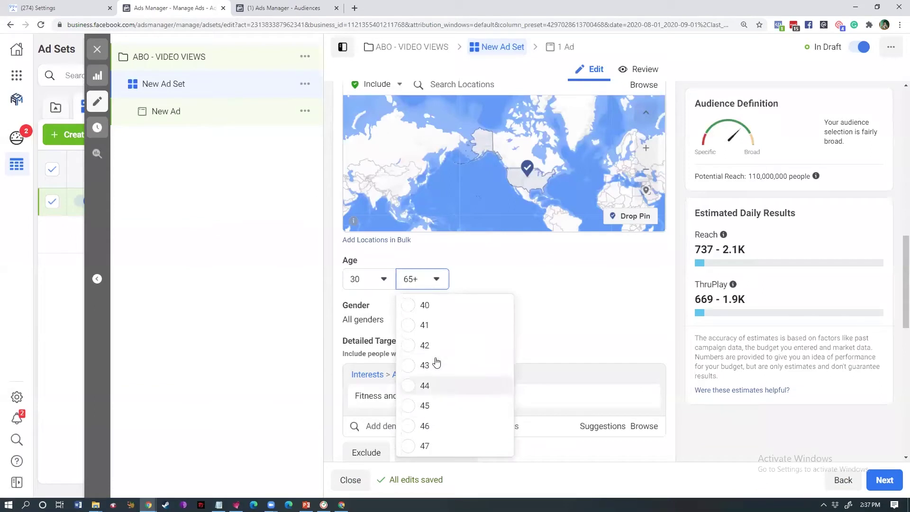
scroll(435, 363, up, 1)
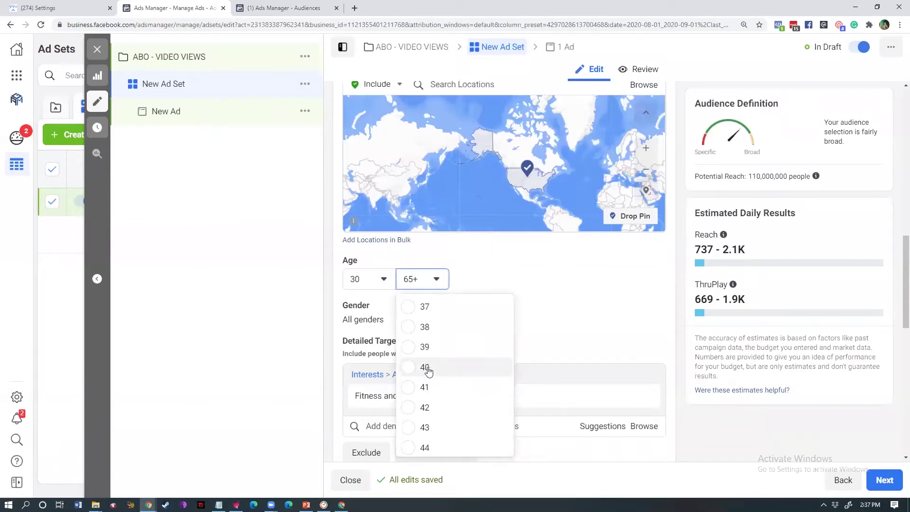
click(428, 367)
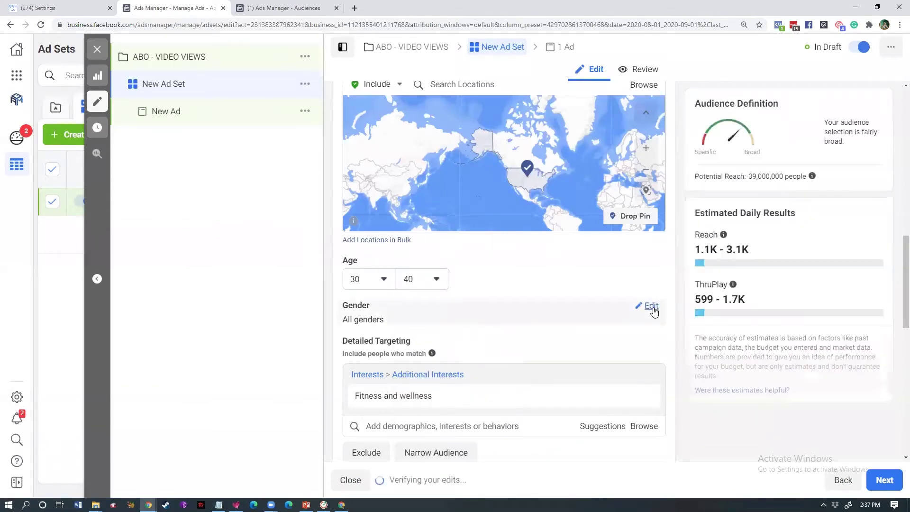
click(651, 306)
click(450, 320)
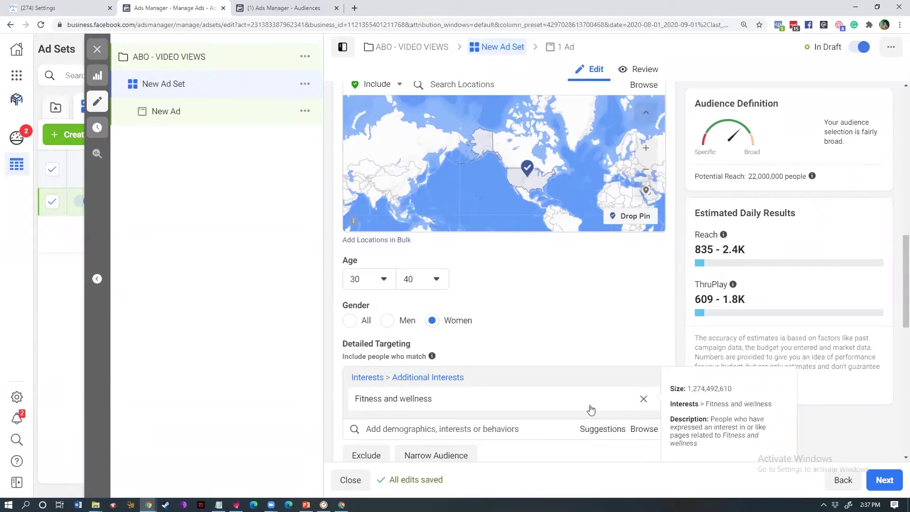
Replace the Fitness and wellness interest in Detailed Targeting with the Health & wellness interest
click(643, 400)
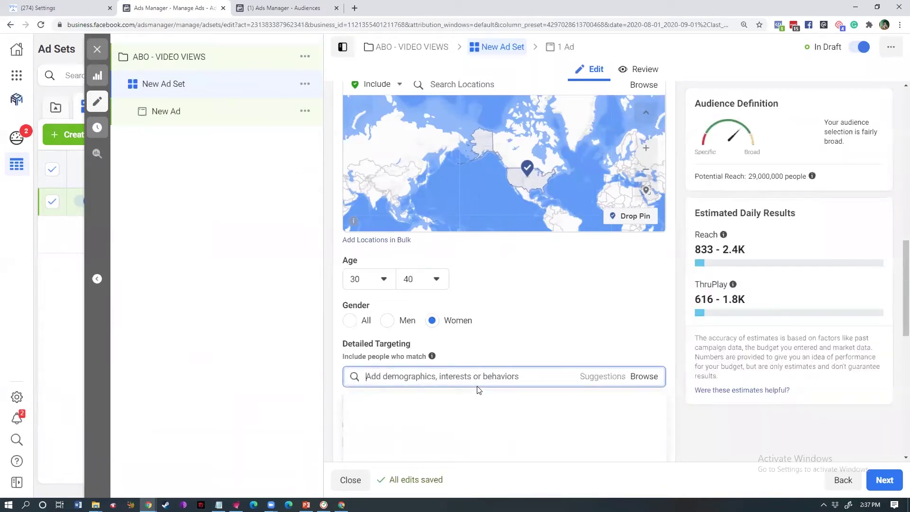
text(health )
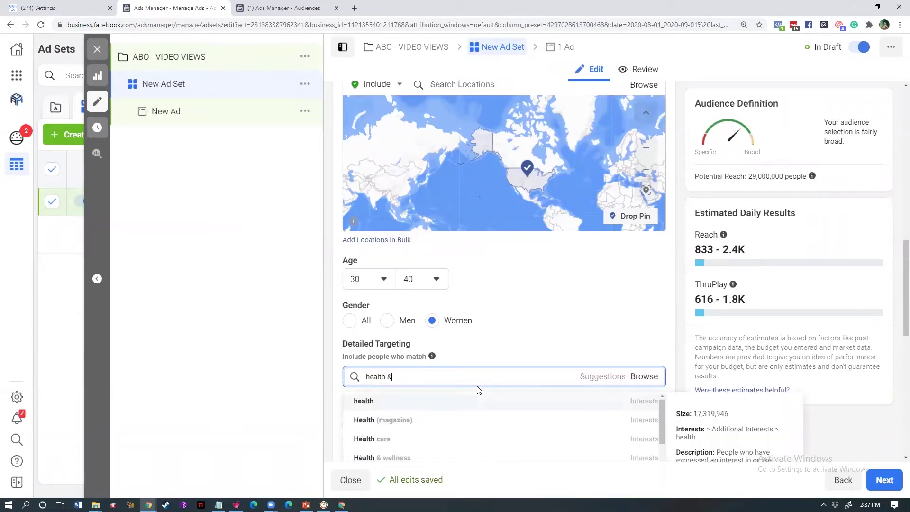
text(& Well)
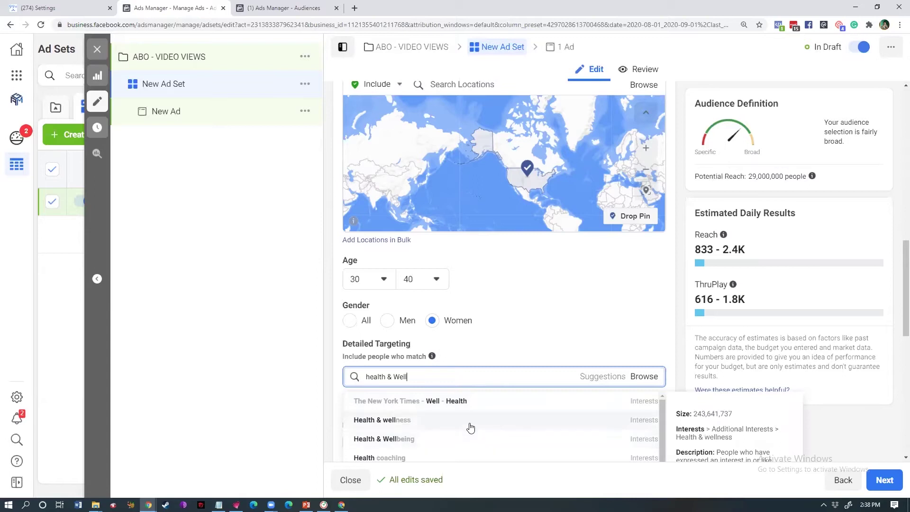
click(408, 421)
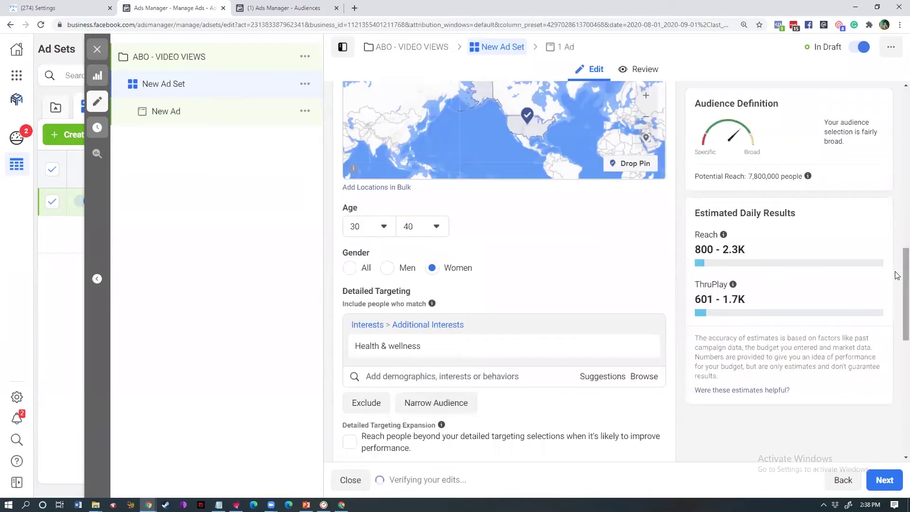
scroll(897, 279, down, 3)
scroll(897, 285, up, 3)
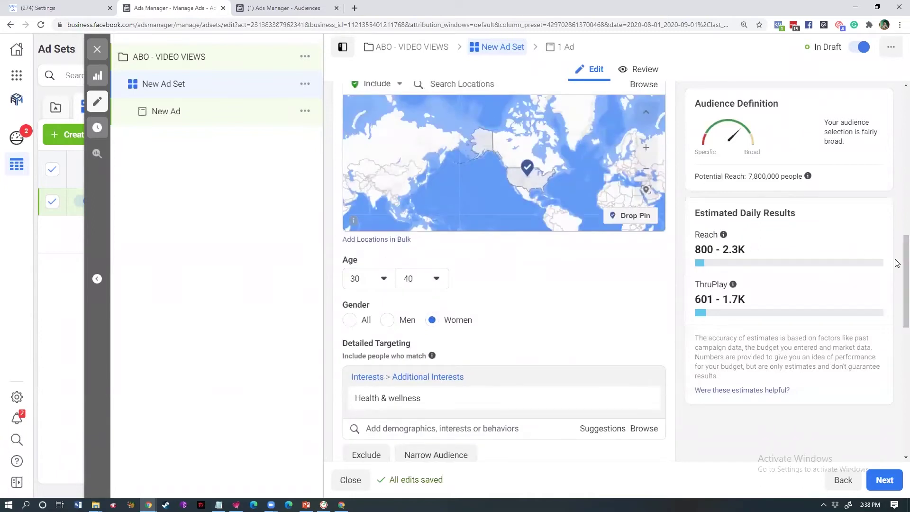
scroll(896, 285, down, 2)
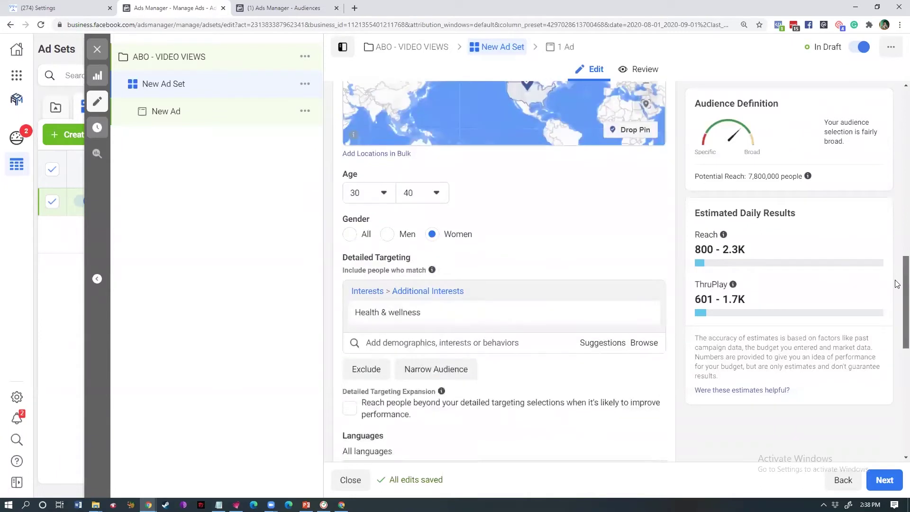
scroll(897, 282, up, 1)
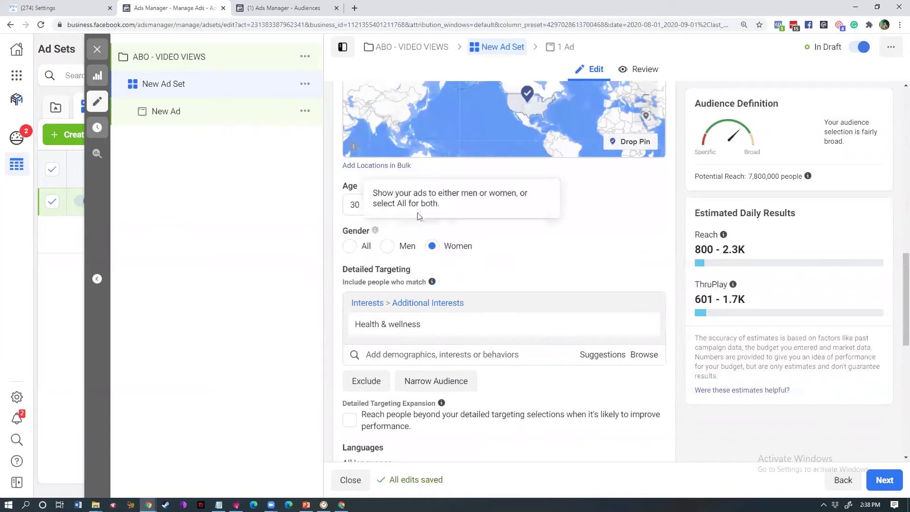
Narrow the Detailed Targeting audience with an additional must-also-match condition and search it for "engaged sh"
click(453, 380)
click(500, 397)
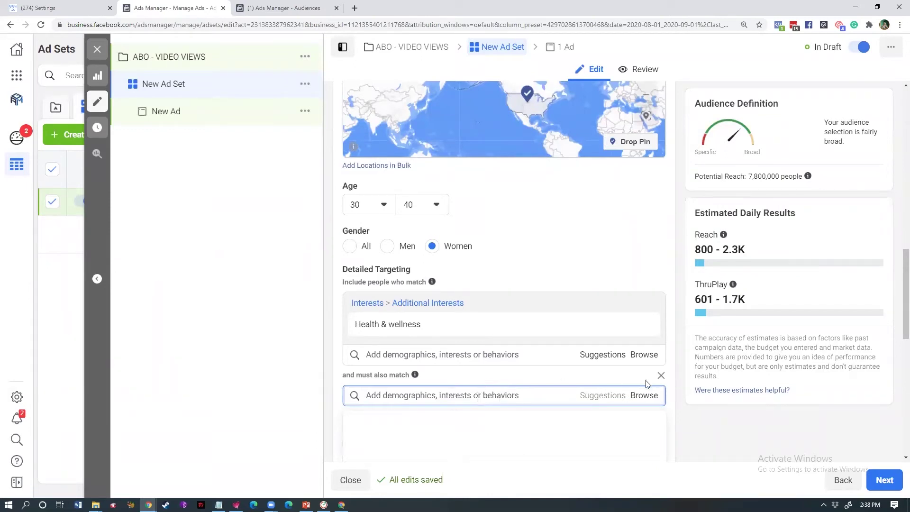
text(engaged s)
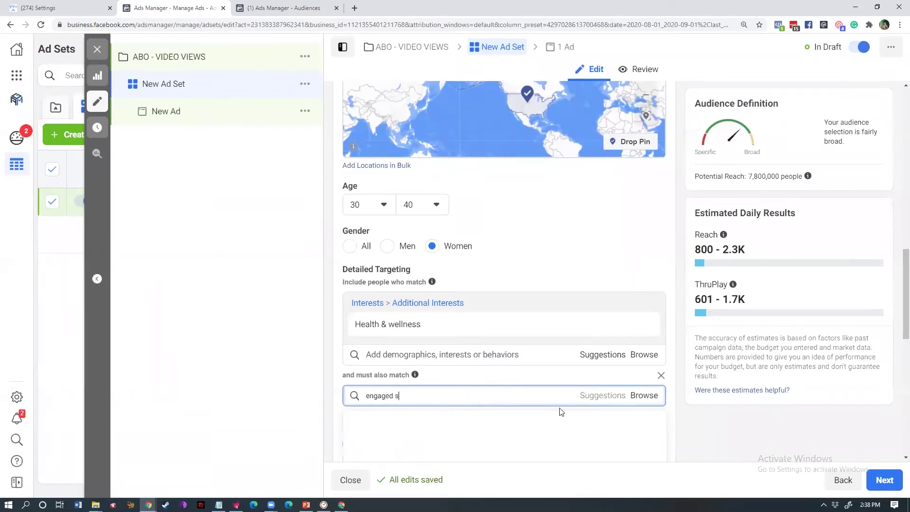
text(h)
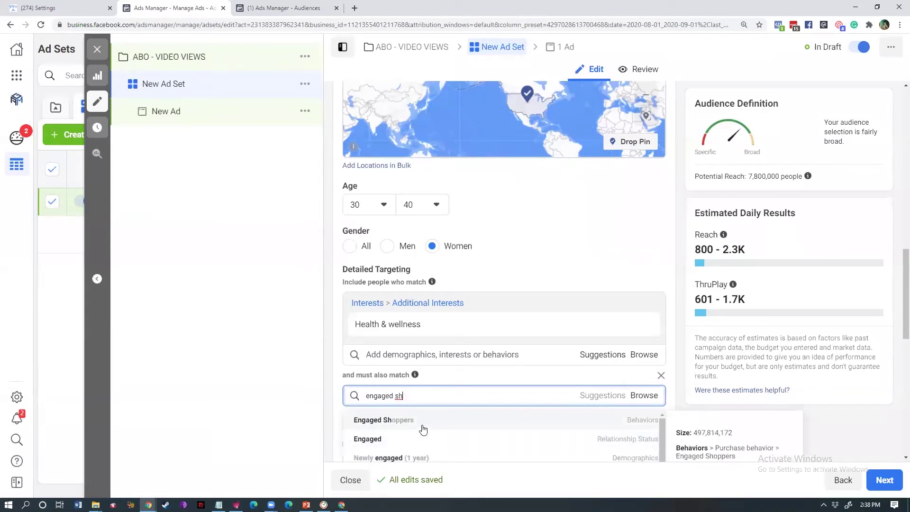
Search the must-also-match condition for "weightloss" and correct the search term to "weight loss"
triple_click(466, 398)
key(BackSpace)
text(weightloss)
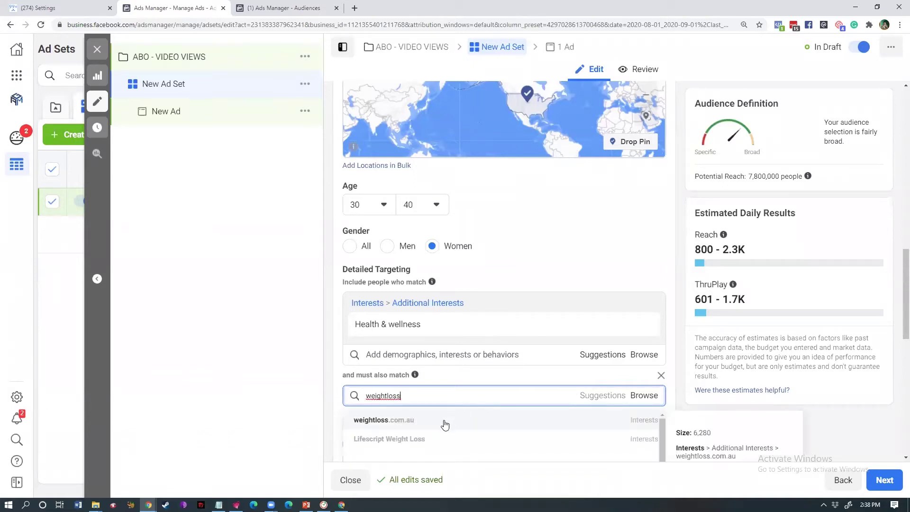
key(ctrl+a)
right_click(389, 395)
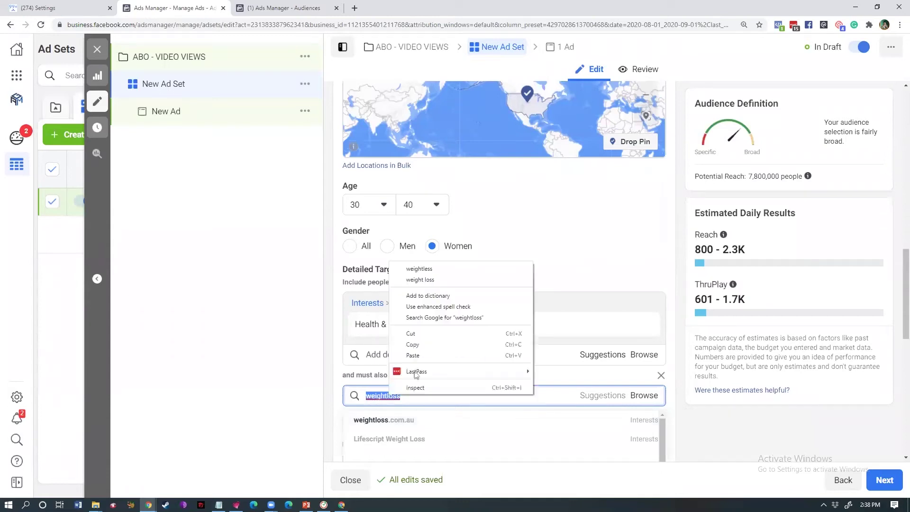
click(420, 279)
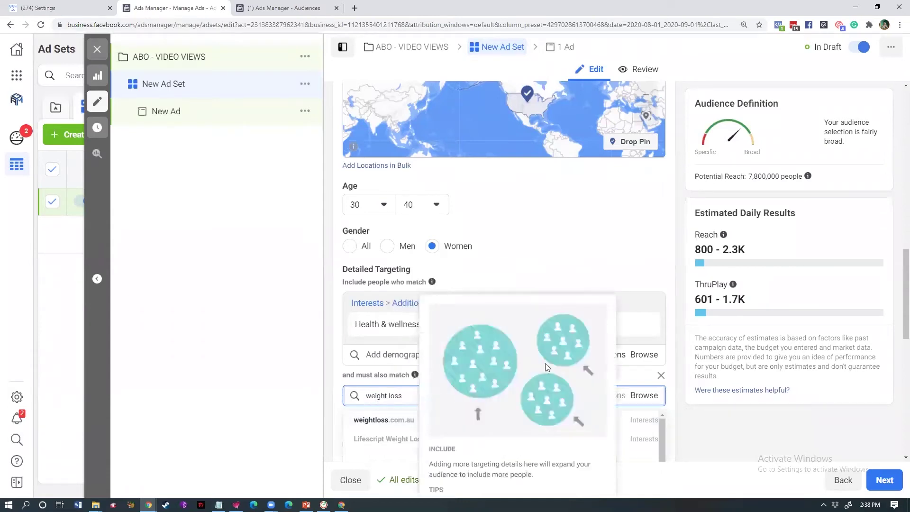
triple_click(423, 396)
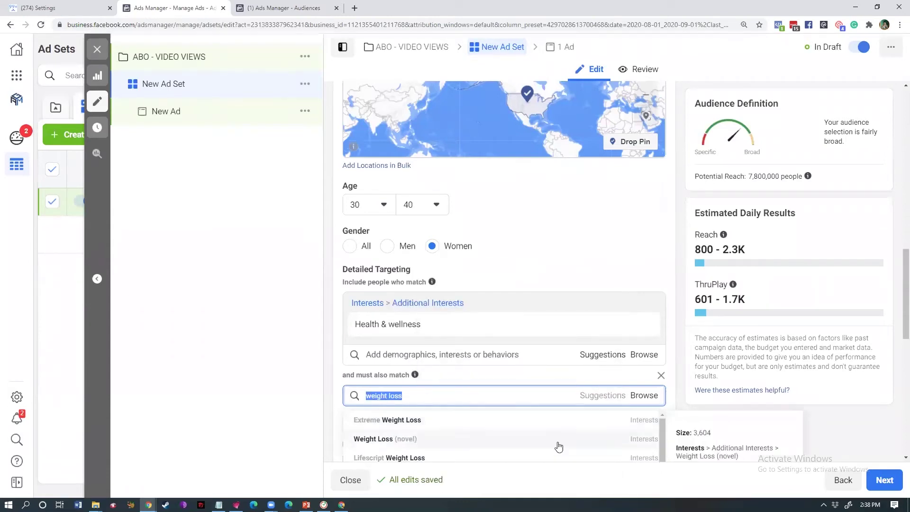
click(895, 294)
scroll(888, 313, down, 3)
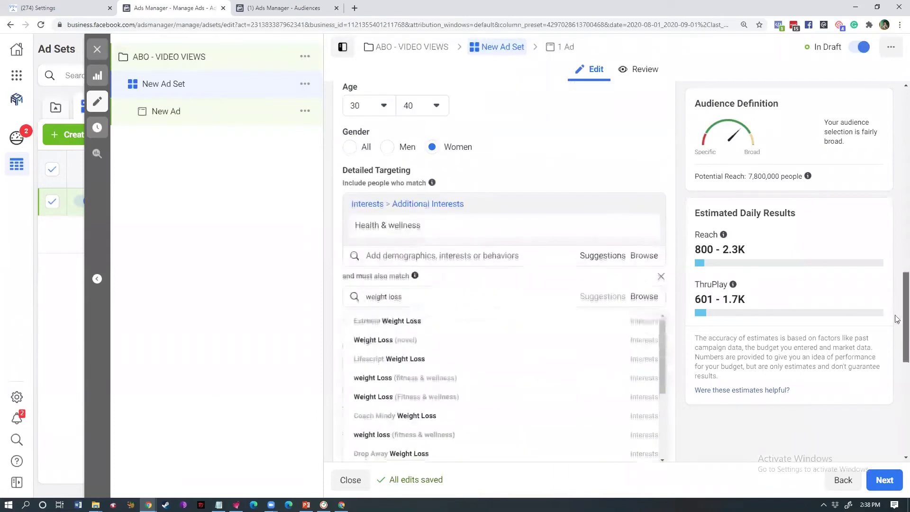
Search for "weight loss" and add the weight Loss (fitness & wellness) interest as the condition the audience must also match
click(441, 296)
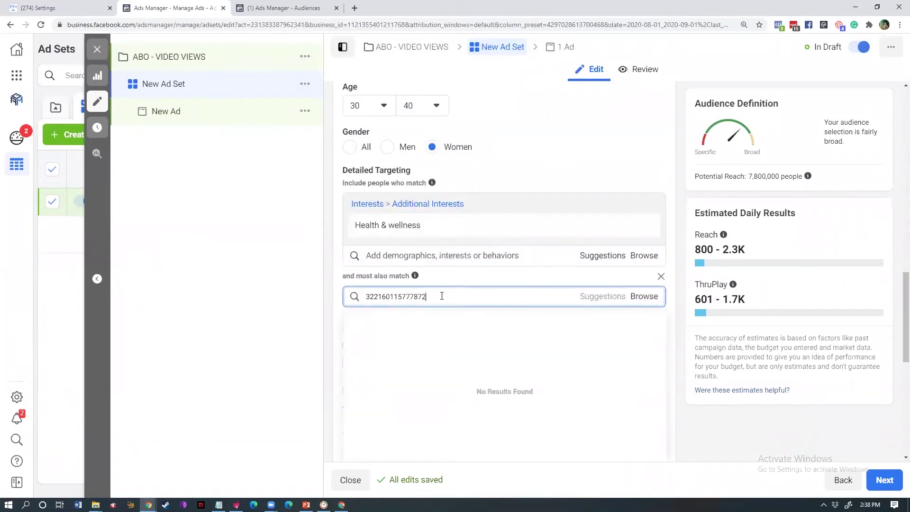
text(wei9gh)
key(BackSpace)
text(ght loss)
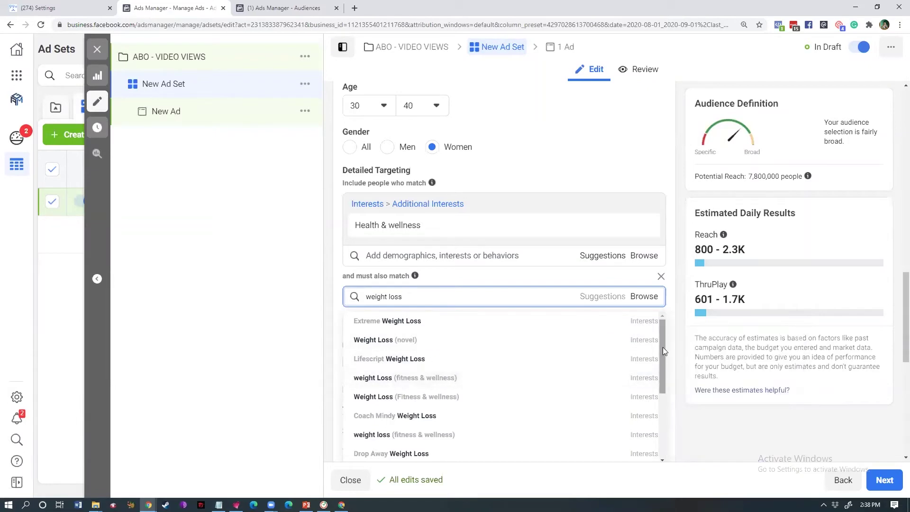
scroll(662, 348, down, 1)
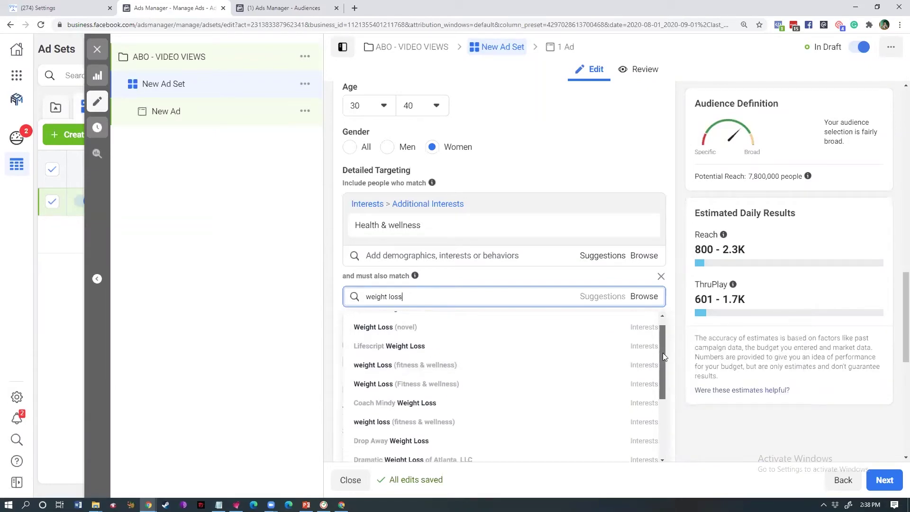
click(490, 368)
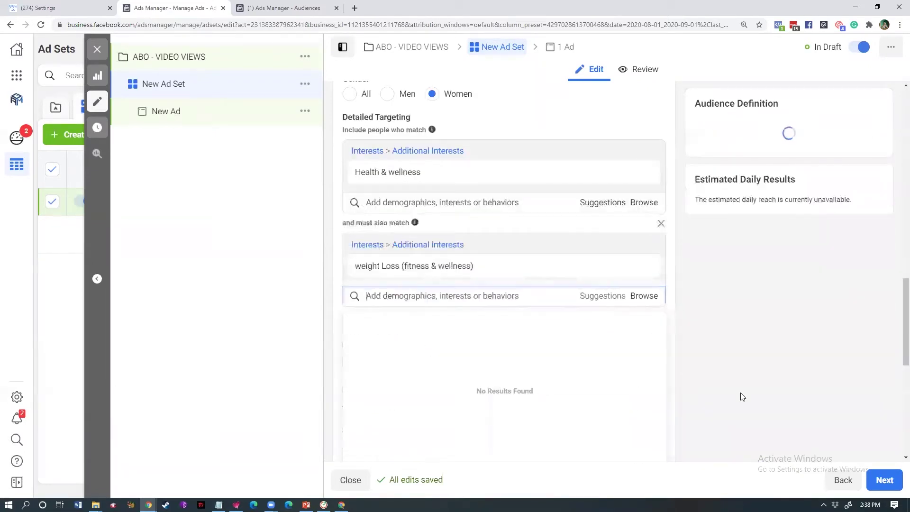
click(742, 396)
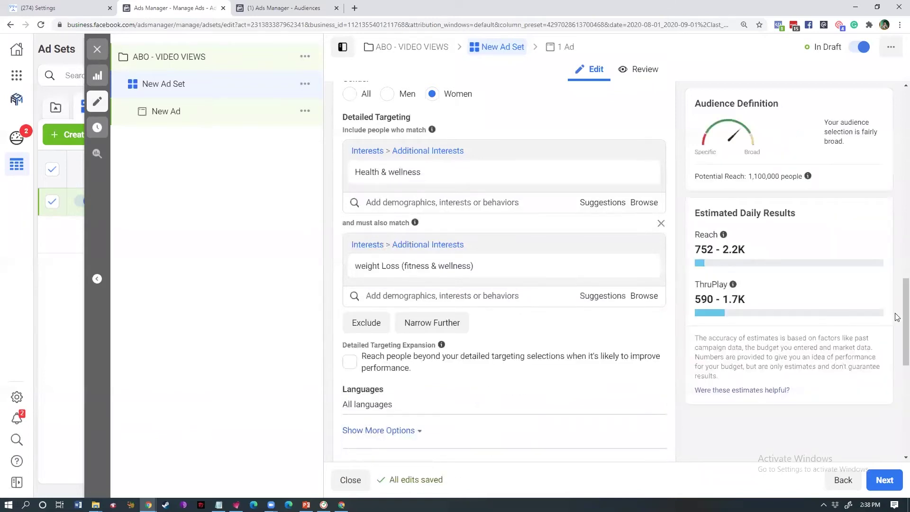
Rename the ad set as "C - HEALHT & WELLNESS > WEIGHT LOSS 30-40 W"
scroll(897, 303, up, 1)
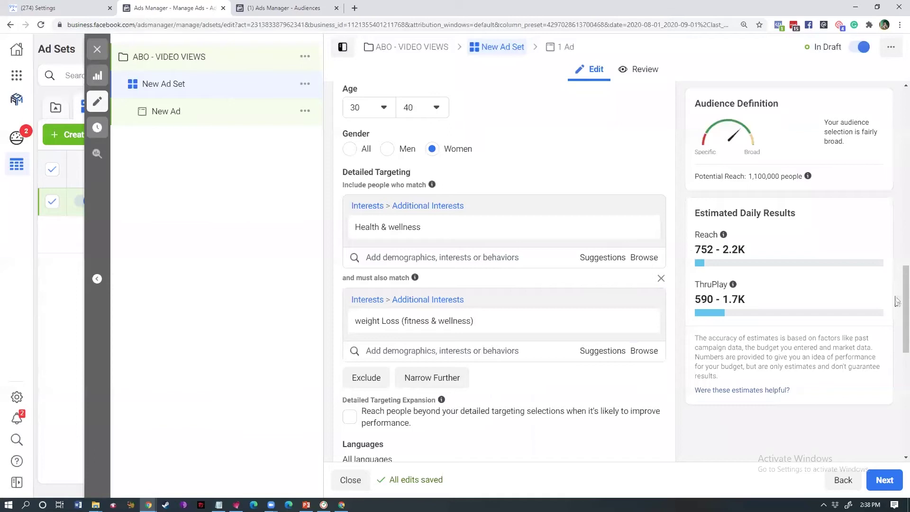
scroll(897, 285, up, 10)
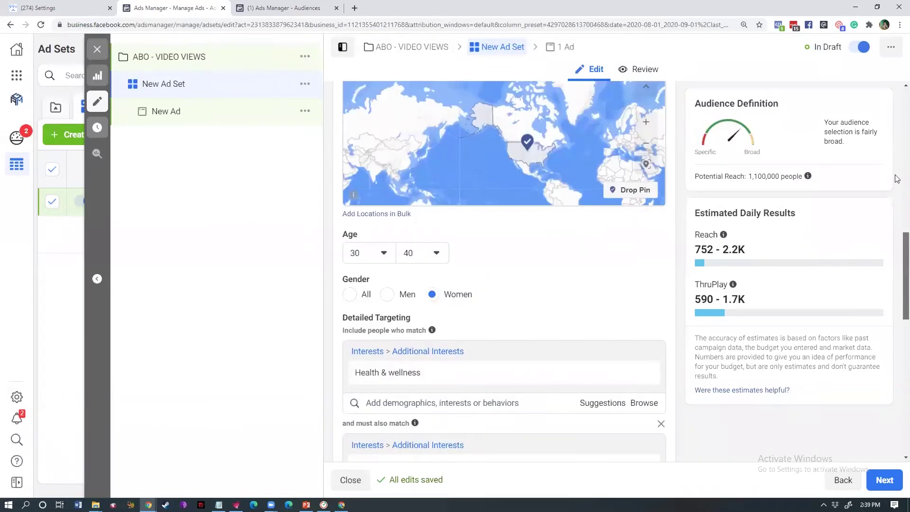
triple_click(378, 117)
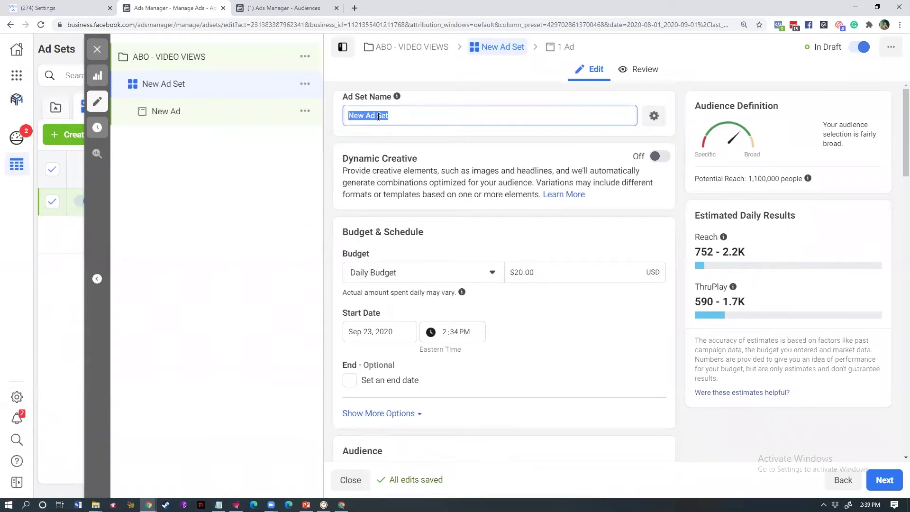
text(HEALTH)
key(ctrl+a)
text(C - HEALHT & WELNE)
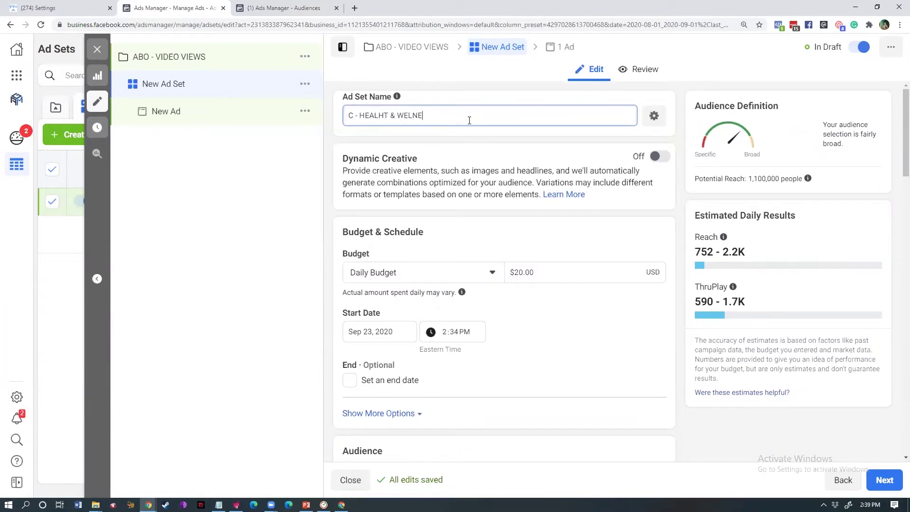
key(BackSpace)
key(BackSpace)
text(LNESS )
text(> WEIIGH)
text(HT LOSS)
text(O)
key(BackSpace)
key(BackSpace)
text(-)
click(898, 186)
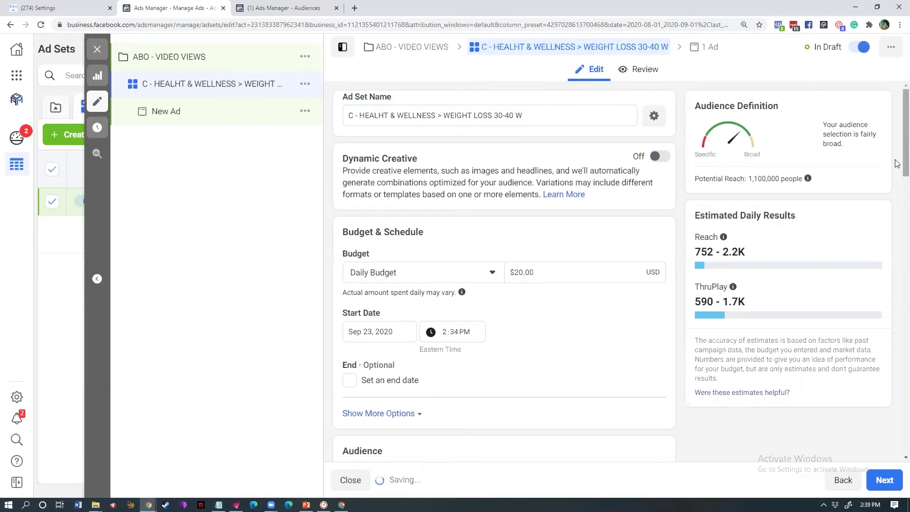
Review the ad set's budget, schedule, audience and placement settings
scroll(893, 260, down, 15)
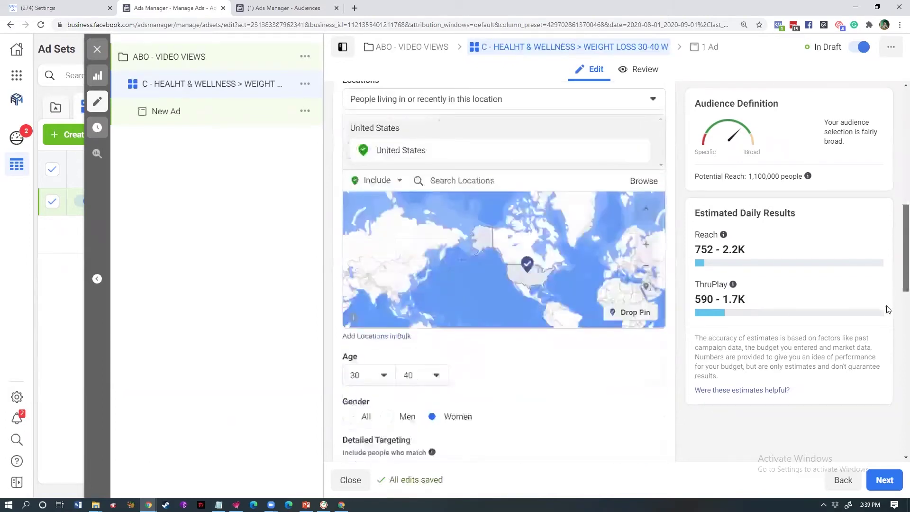
scroll(890, 370, down, 8)
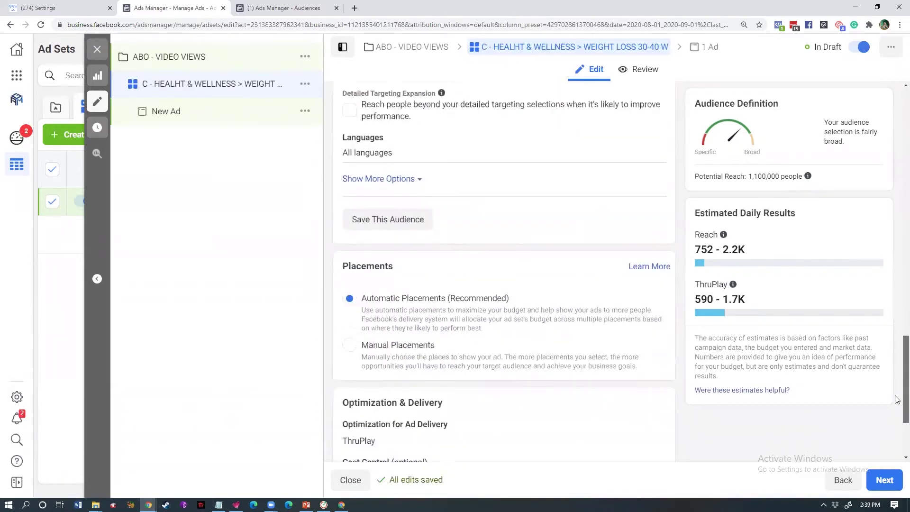
scroll(897, 400, up, 7)
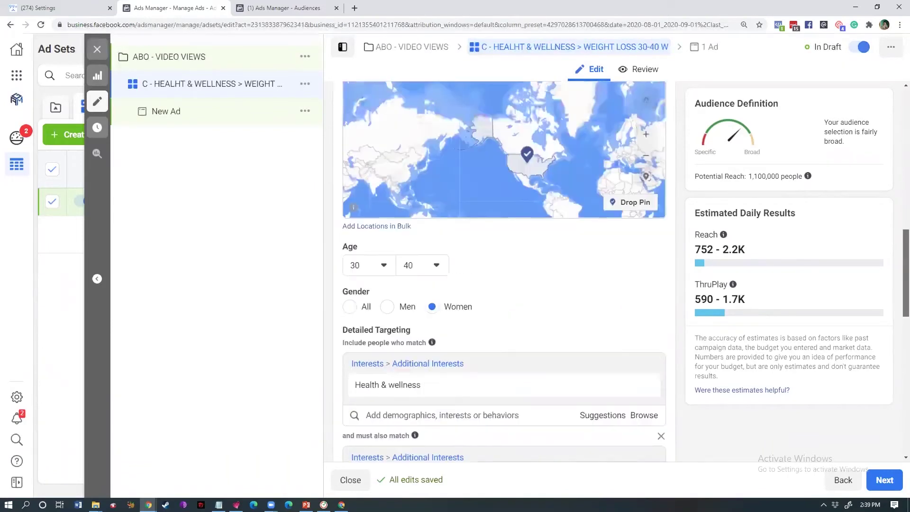
scroll(504, 273, up, 10)
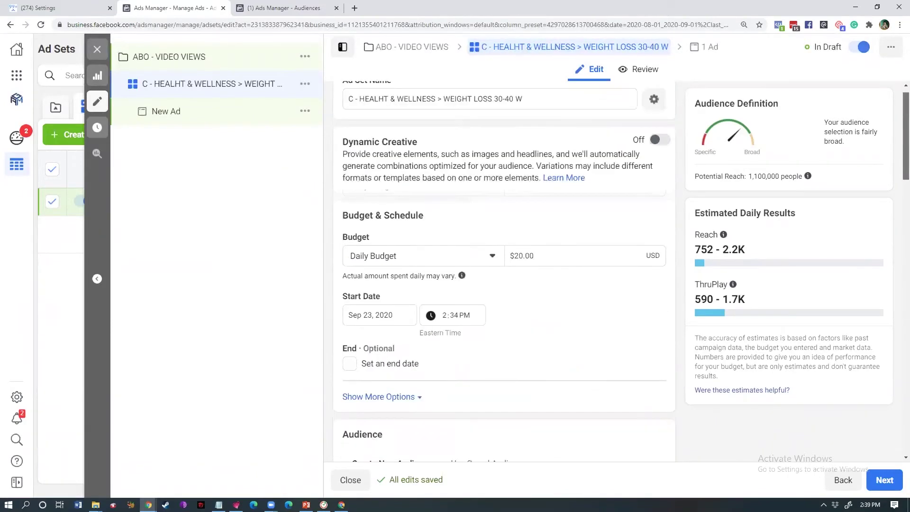
scroll(504, 272, up, 1)
scroll(504, 272, down, 2)
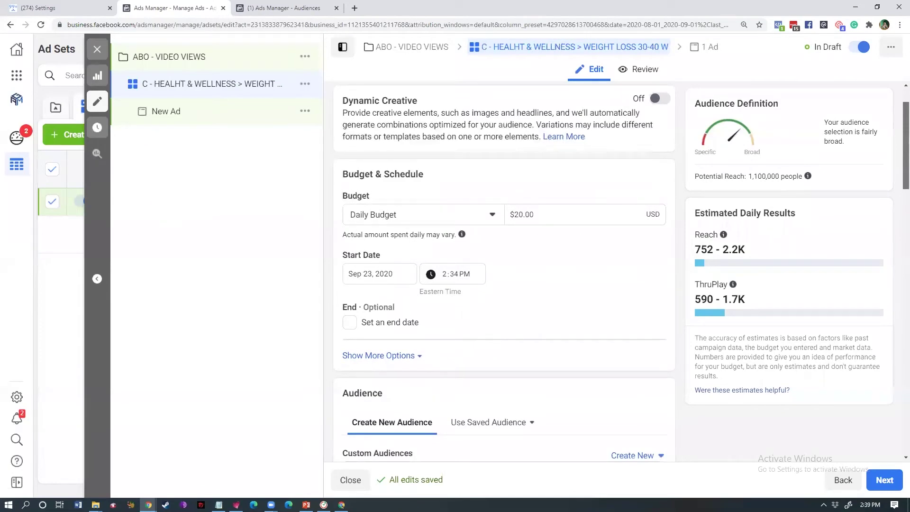
scroll(504, 273, down, 10)
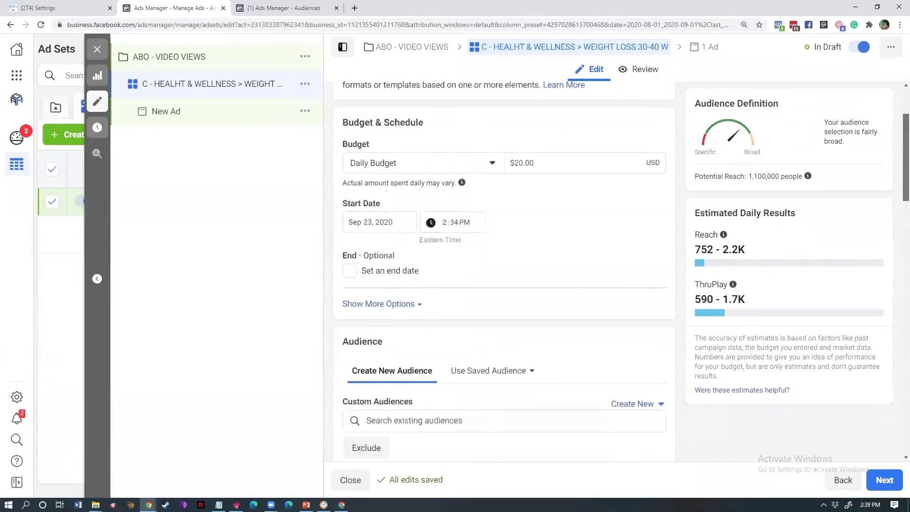
scroll(504, 272, down, 6)
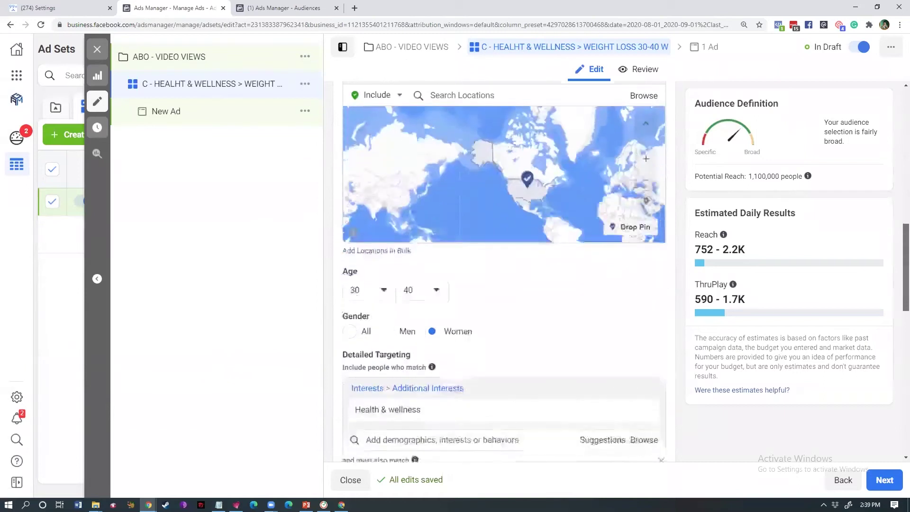
scroll(504, 273, down, 6)
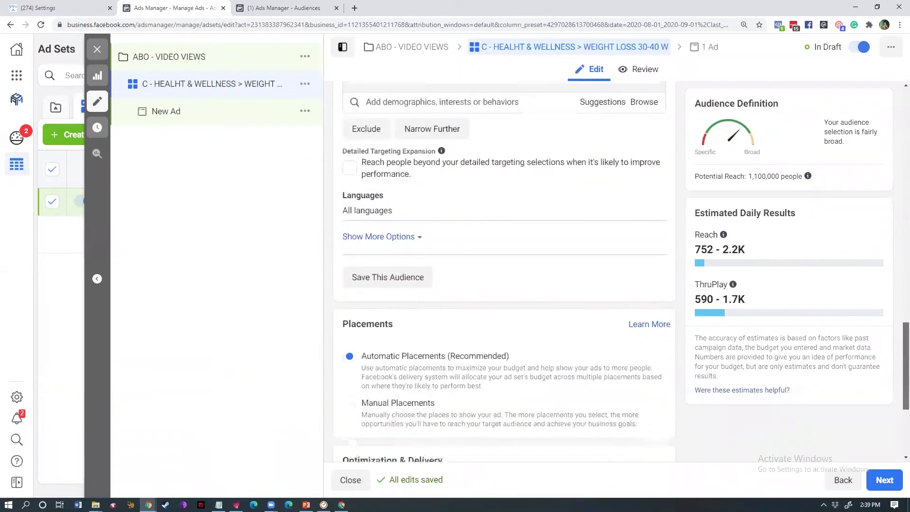
Expand the additional Optimization & Delivery options and set When You Get Charged to ThruPlay
scroll(503, 273, down, 1)
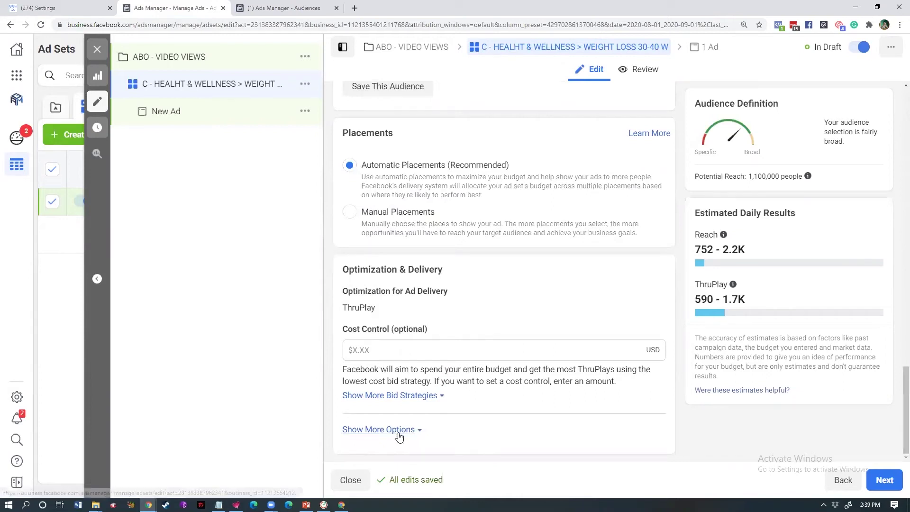
click(366, 430)
drag(897, 378, 896, 410)
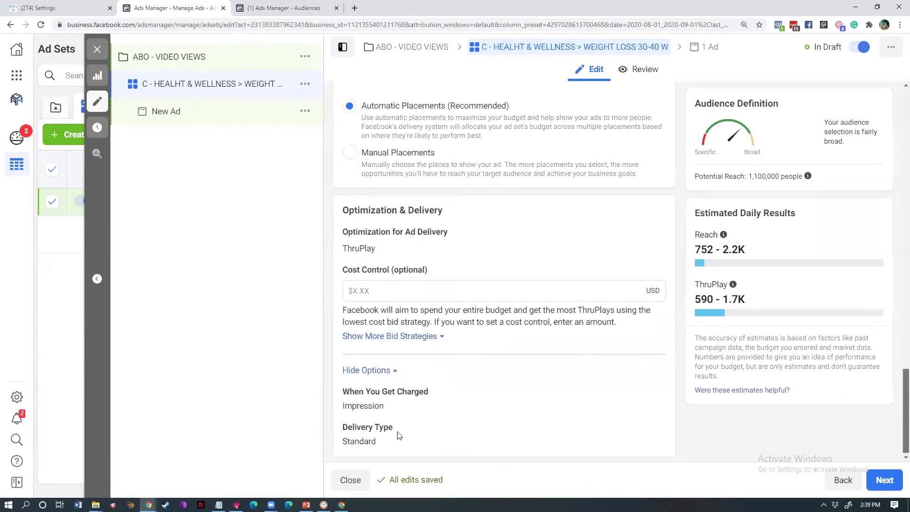
mouse_move(400, 435)
click(645, 396)
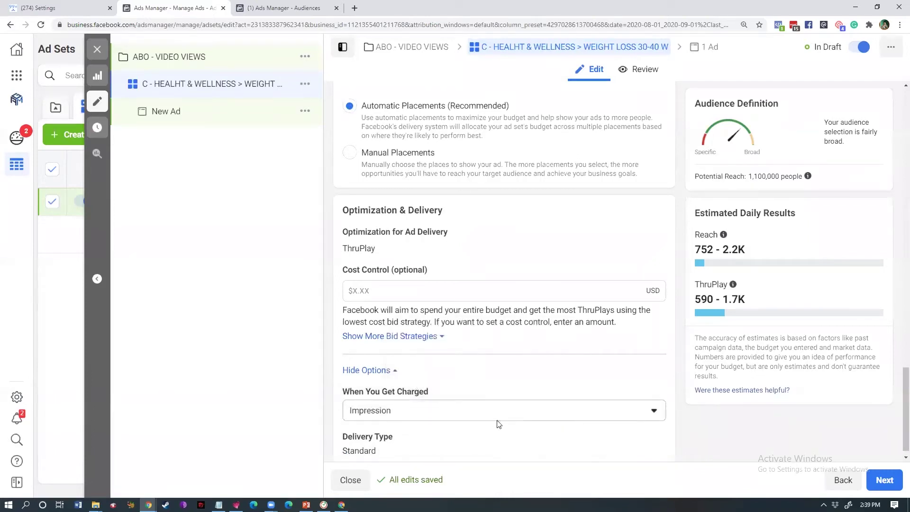
click(366, 416)
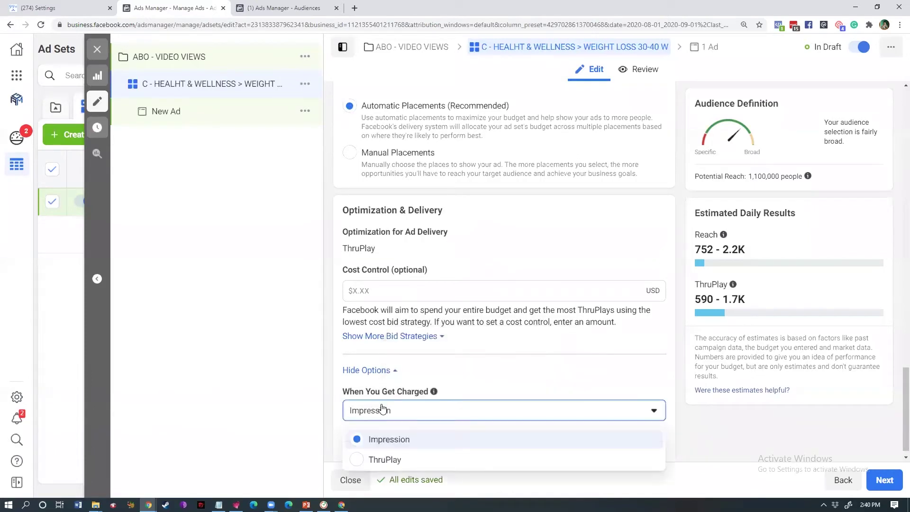
click(377, 458)
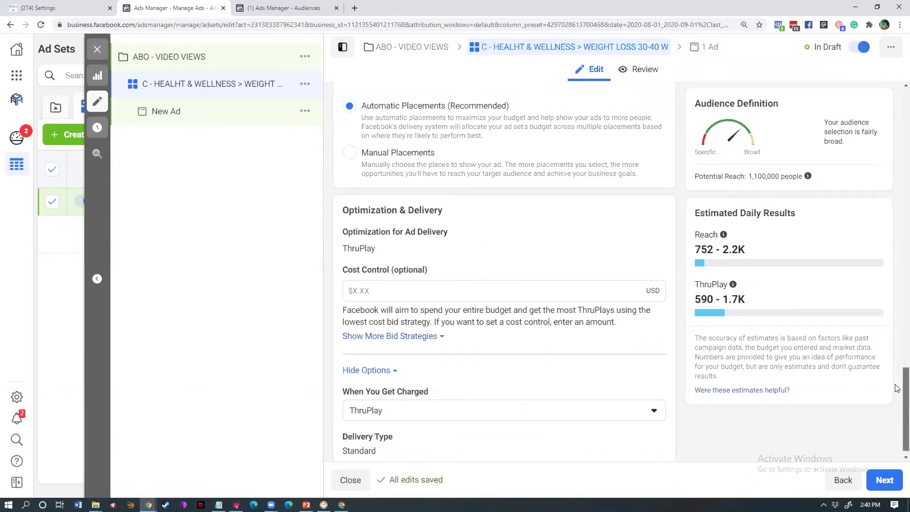
scroll(897, 386, up, 1)
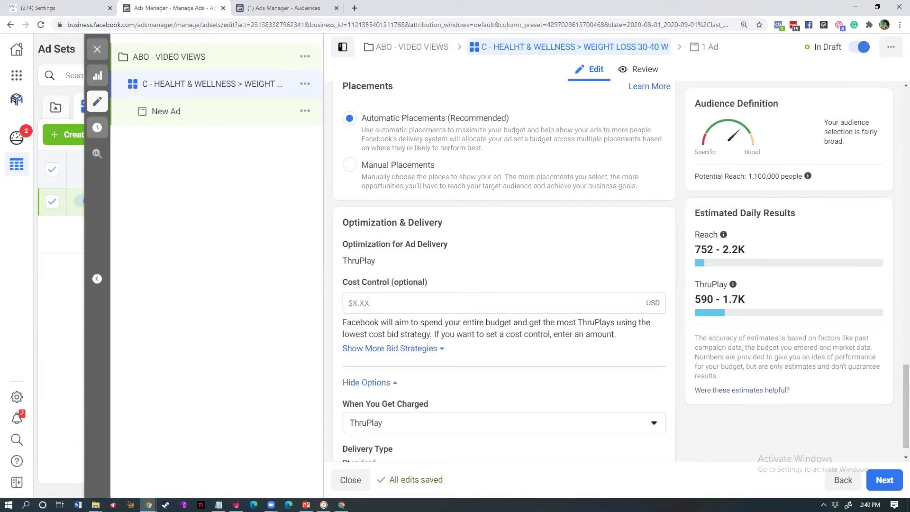
click(271, 504)
drag(897, 389, 897, 293)
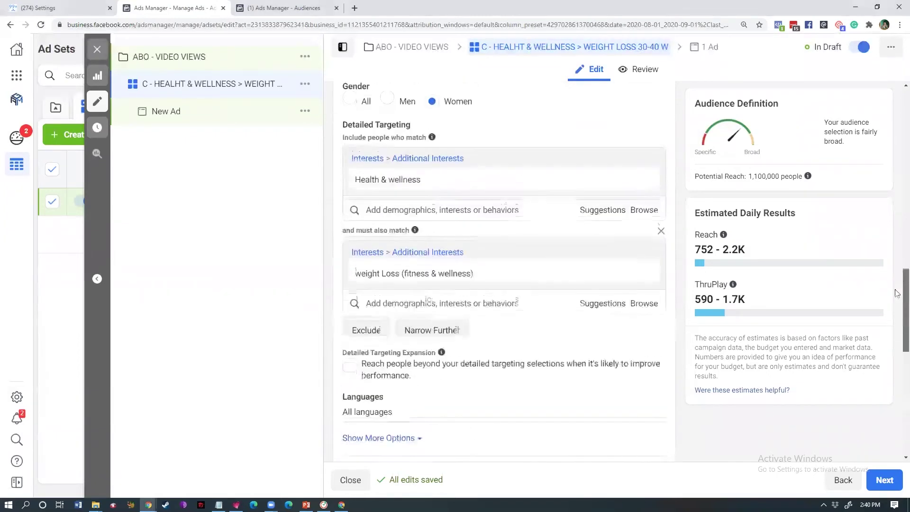
scroll(504, 270, up, 10)
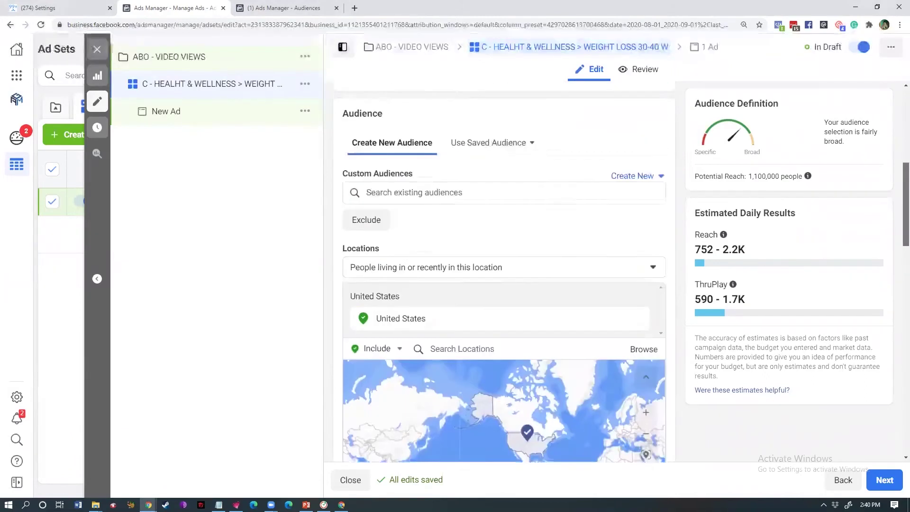
scroll(503, 270, up, 2)
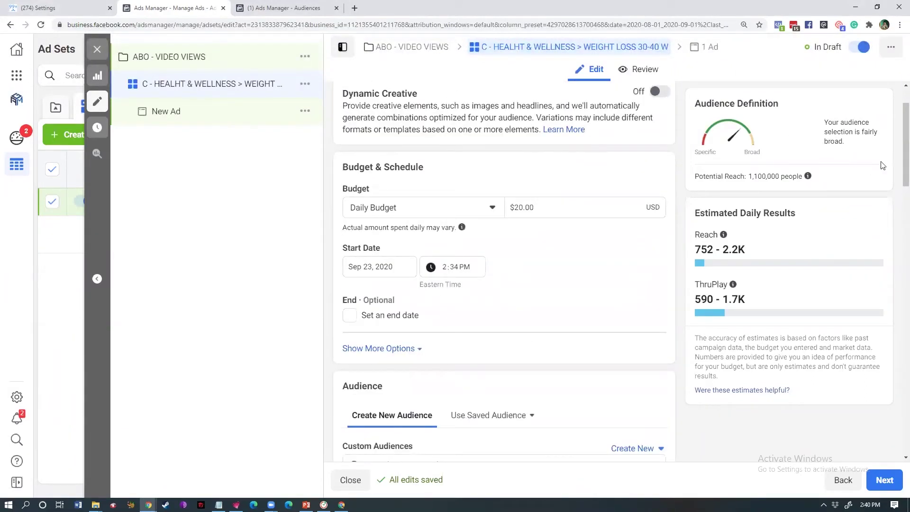
Recheck the ad set's name, daily budget and schedule settings
scroll(897, 100, up, 2)
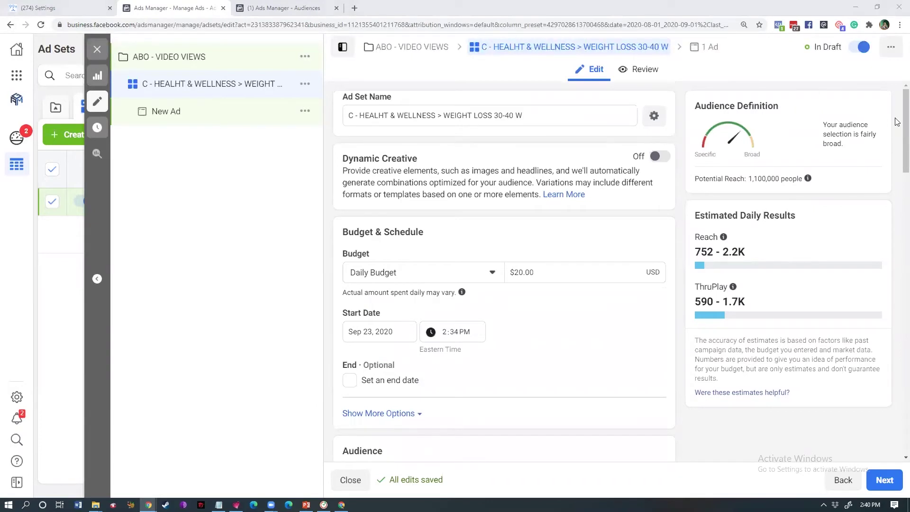
drag(905, 116, 897, 158)
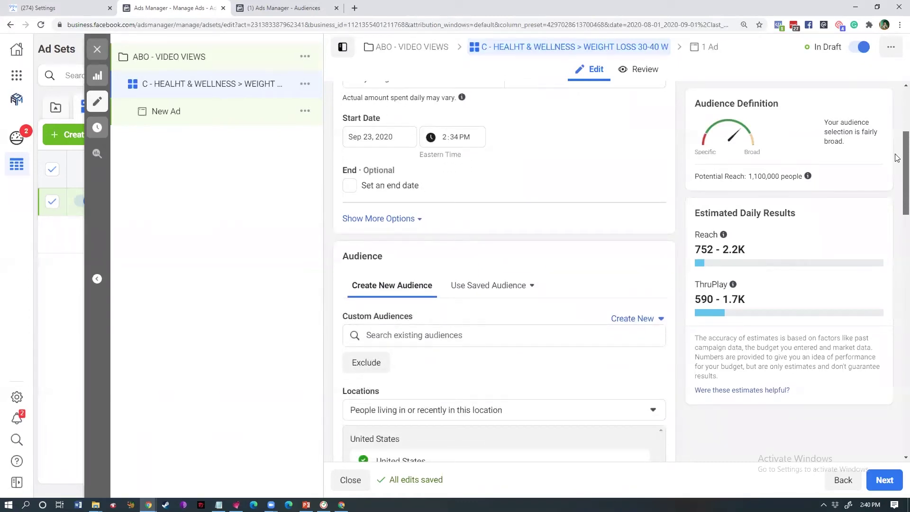
drag(897, 158, 897, 113)
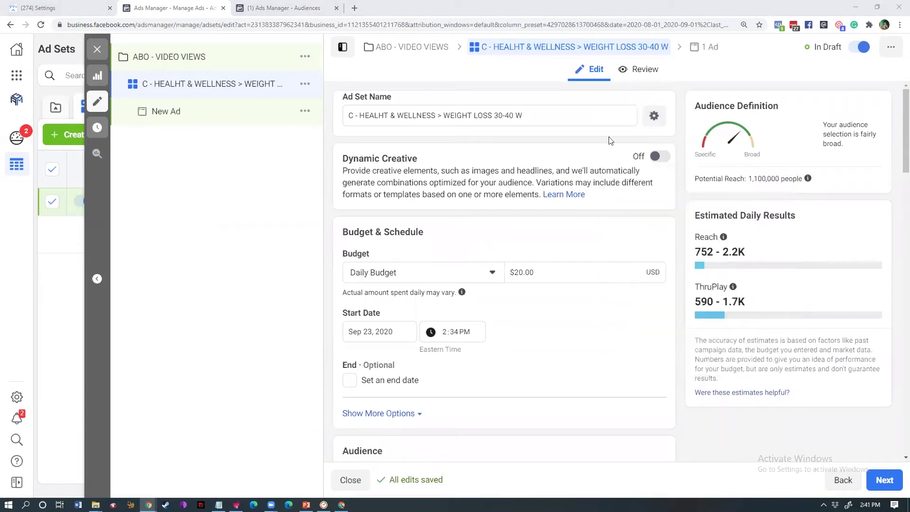
click(346, 114)
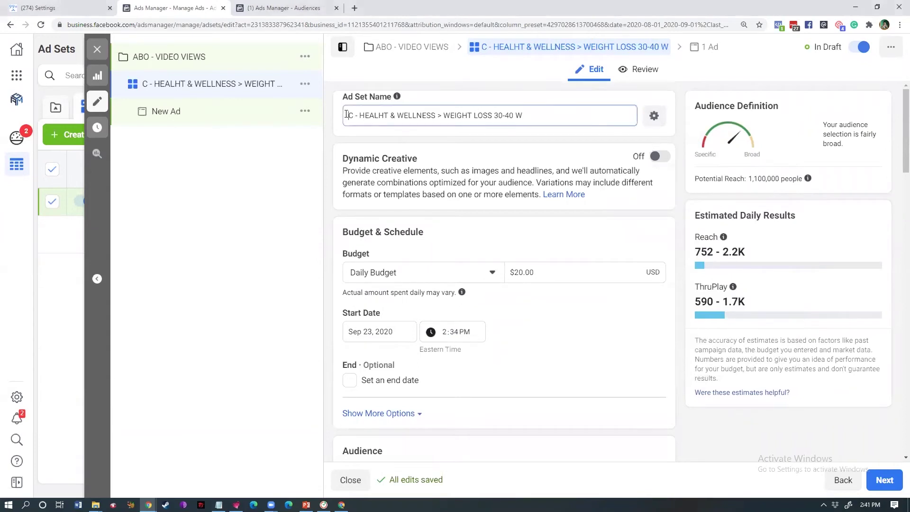
drag(347, 115, 595, 126)
Copy the weight Loss (fitness & wellness) interest's name, then remove the interest and its must-also-match condition from the detailed targeting
drag(905, 168, 895, 290)
scroll(895, 290, down, 6)
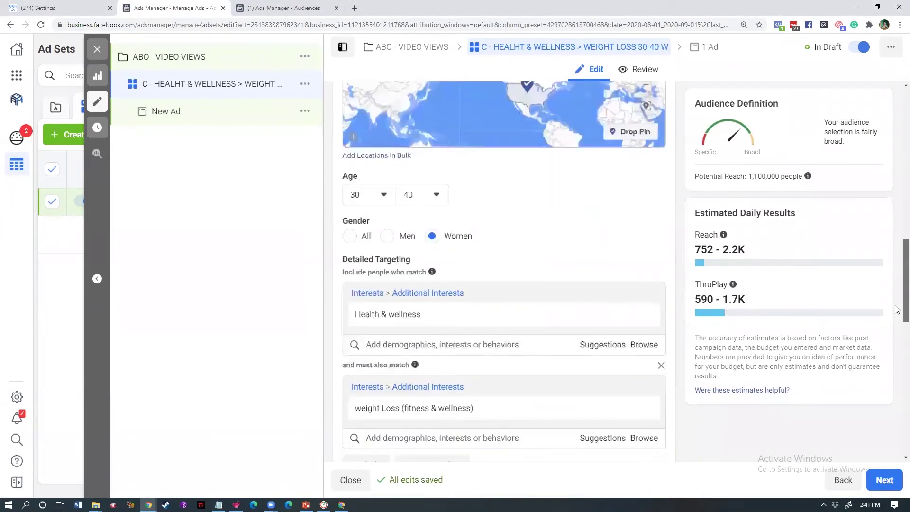
drag(477, 349, 353, 345)
key(ctrl+c)
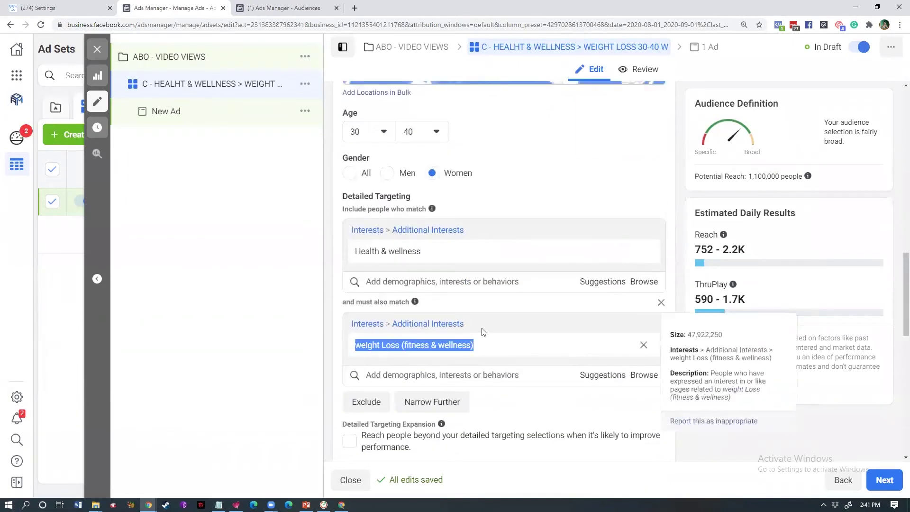
click(658, 322)
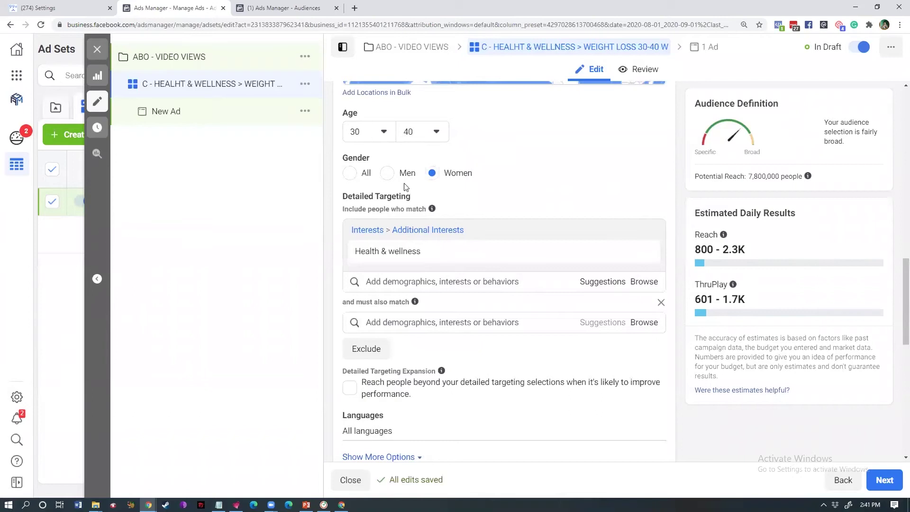
mouse_move(435, 237)
drag(778, 175, 753, 179)
click(661, 302)
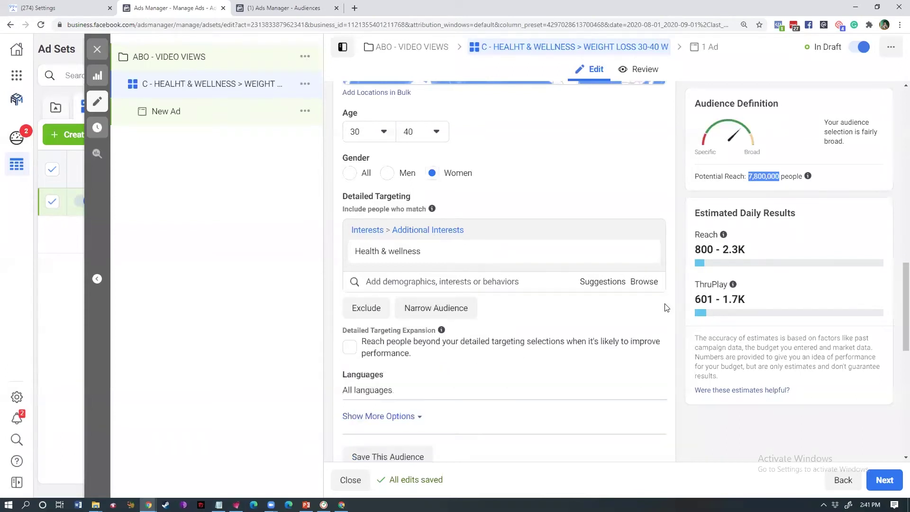
Narrow the Health & wellness audience with the weight Loss (fitness & wellness) interest as the must-also-match condition
click(444, 308)
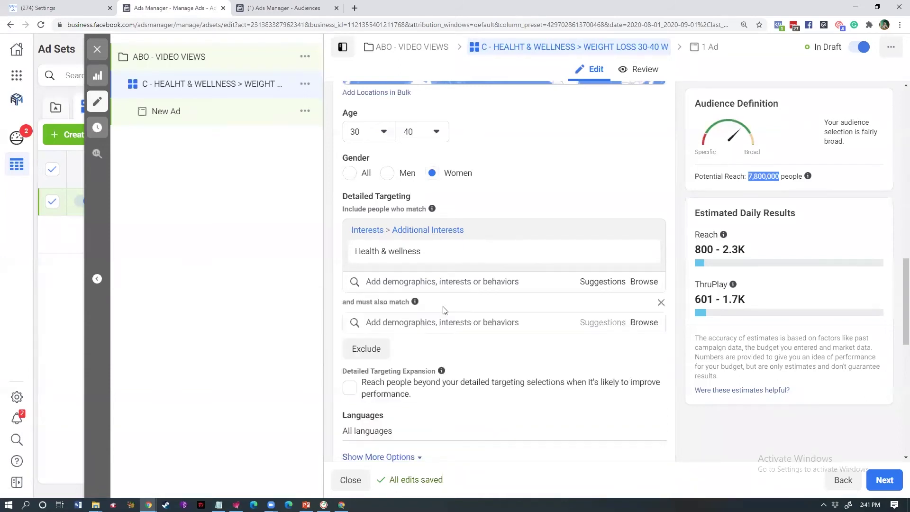
click(434, 325)
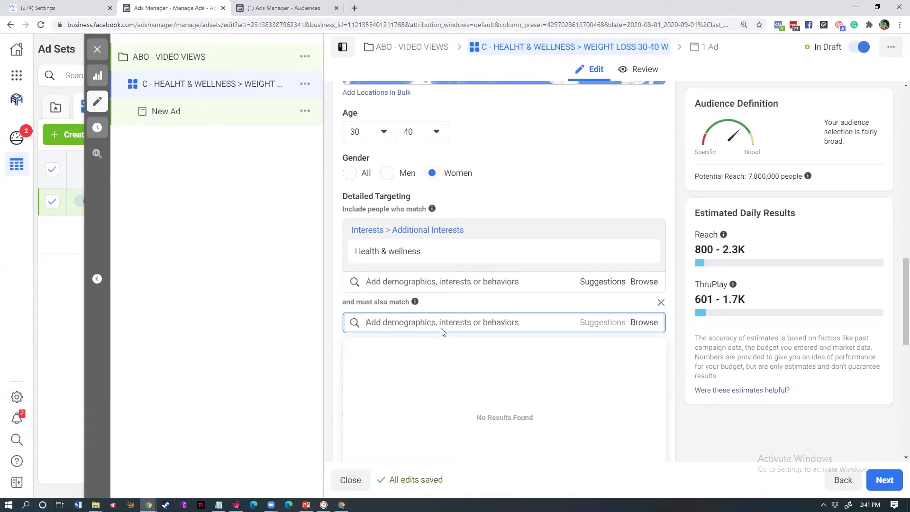
key(ctrl+v)
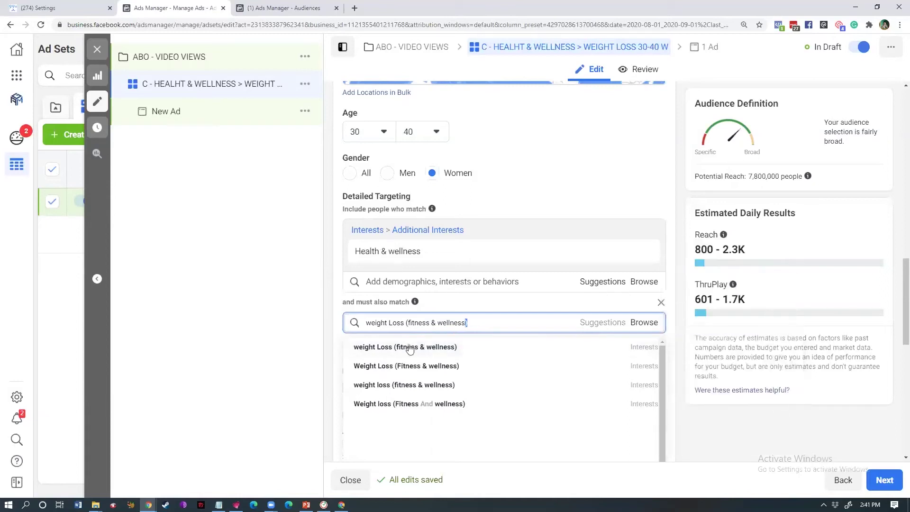
mouse_move(411, 352)
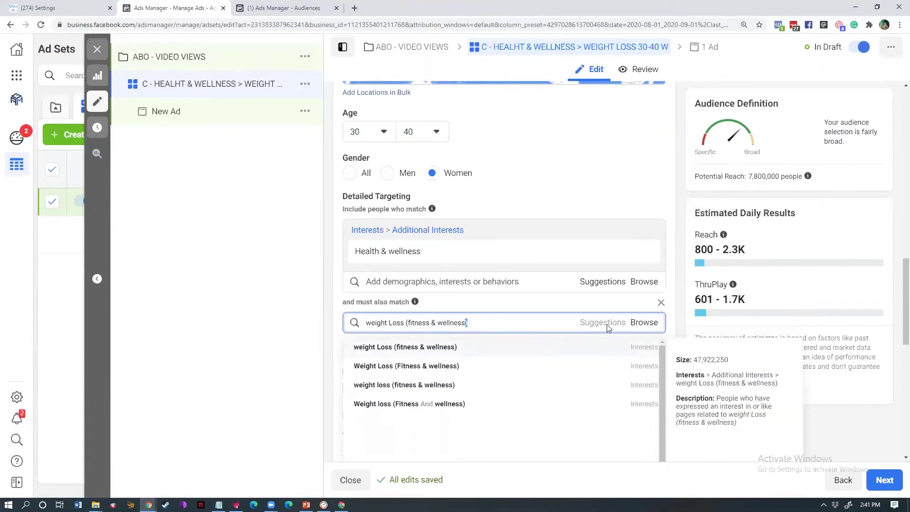
click(534, 353)
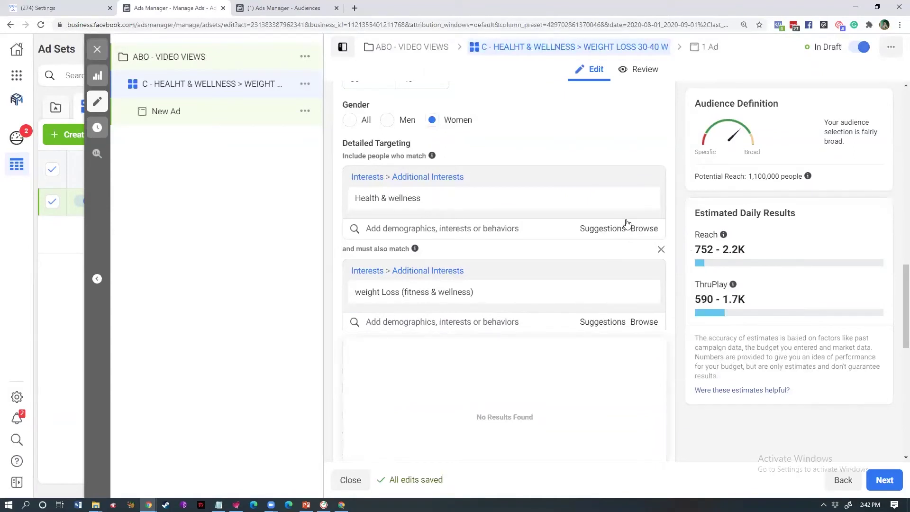
Examine the narrowed audience's potential reach, its age, gender and interest targeting, and the placement and delivery settings
drag(780, 176, 752, 177)
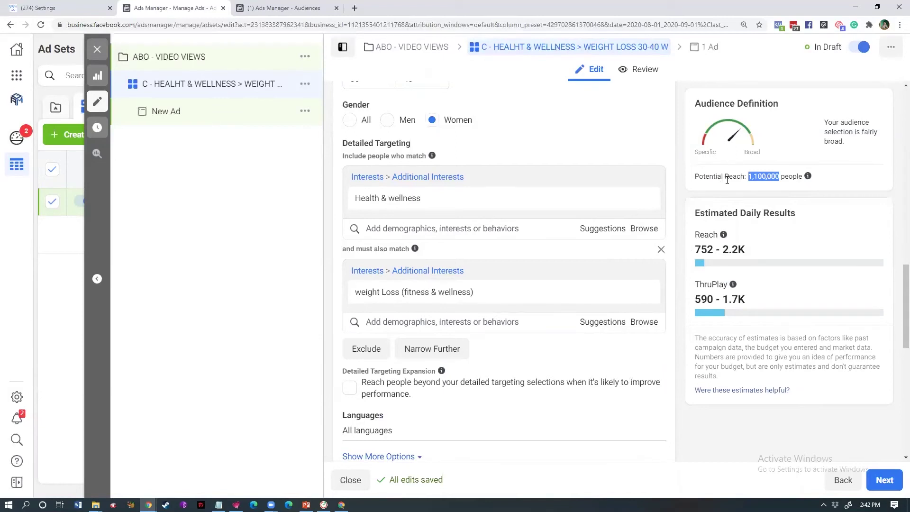
drag(734, 177, 763, 180)
mouse_move(894, 279)
mouse_down()
mouse_move(896, 333)
mouse_move(897, 303)
mouse_up()
mouse_move(401, 149)
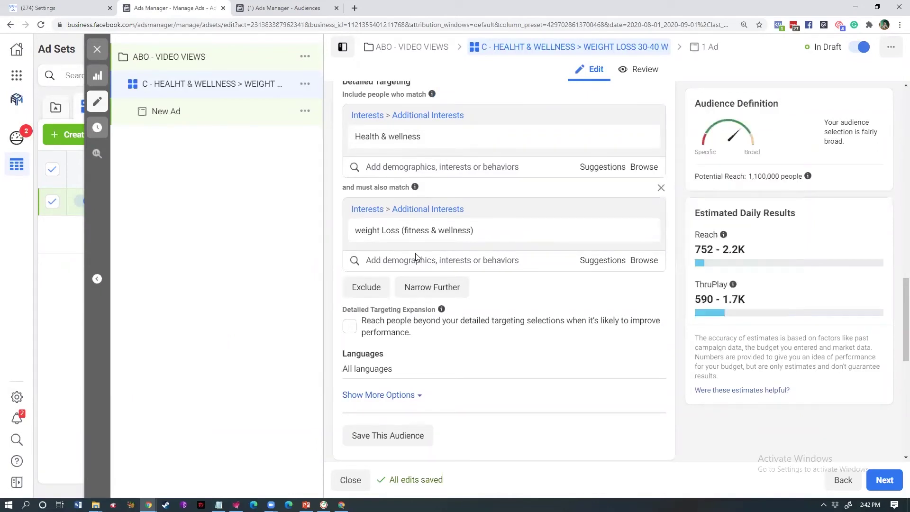
mouse_move(408, 238)
scroll(897, 304, up, 2)
scroll(897, 303, up, 1)
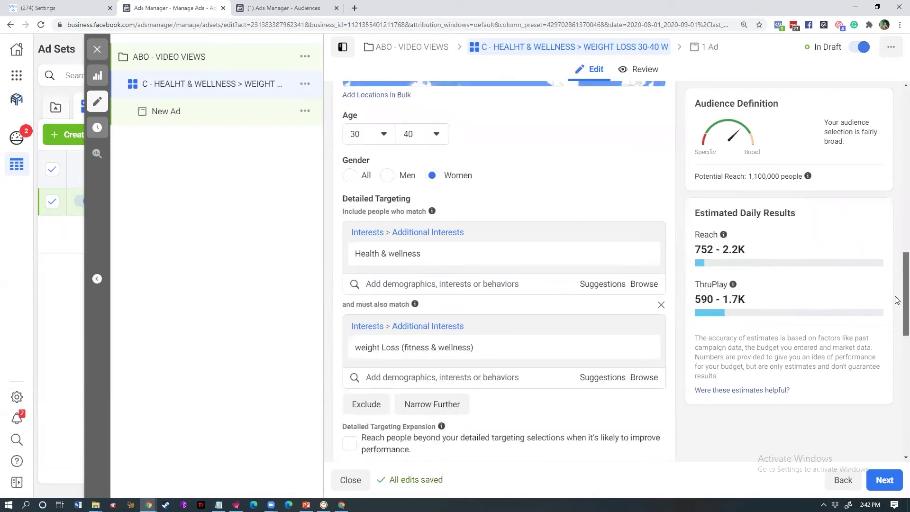
scroll(897, 299, up, 2)
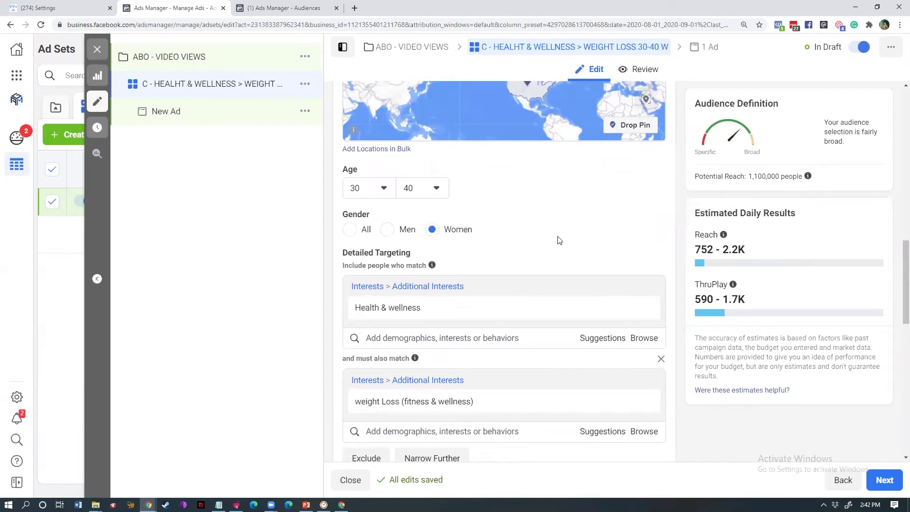
drag(897, 275, 894, 406)
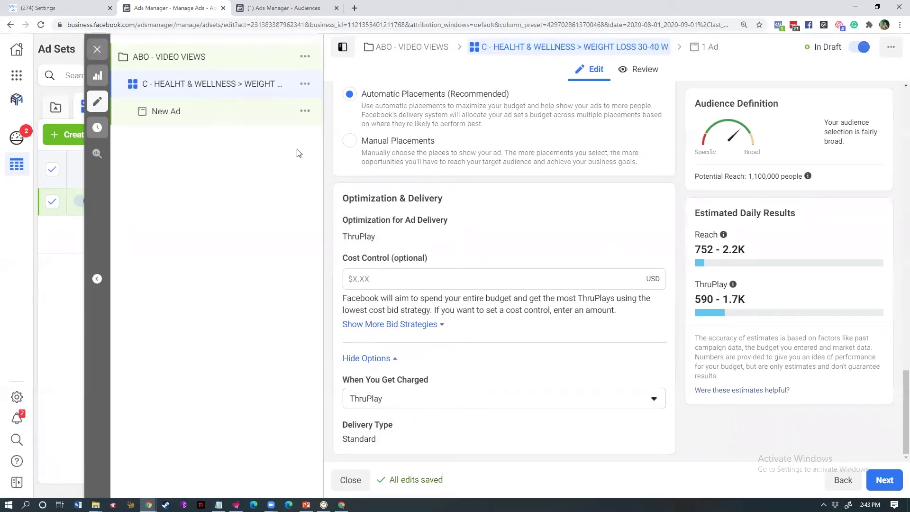
click(881, 480)
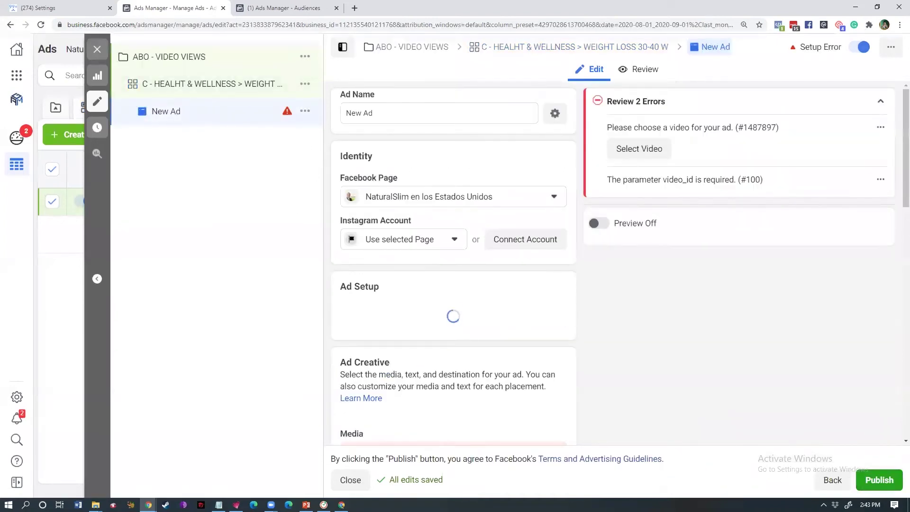
triple_click(382, 114)
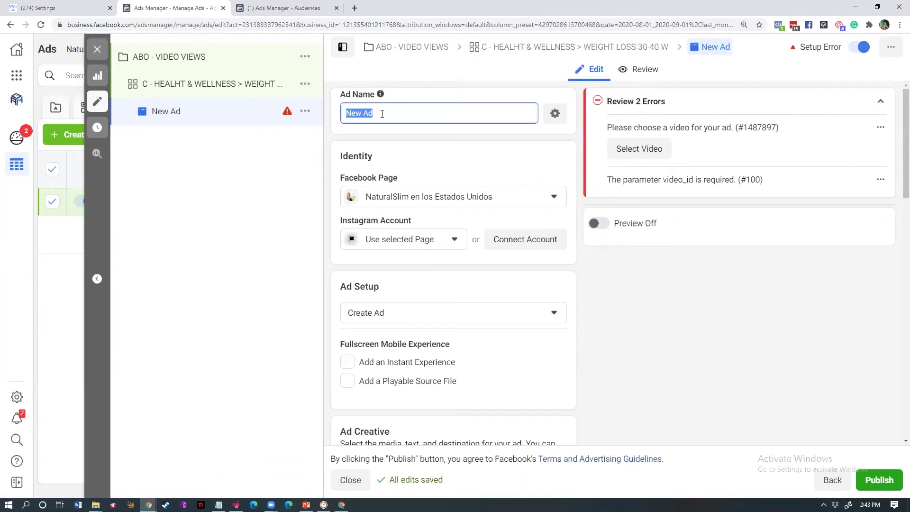
text(POST OID)
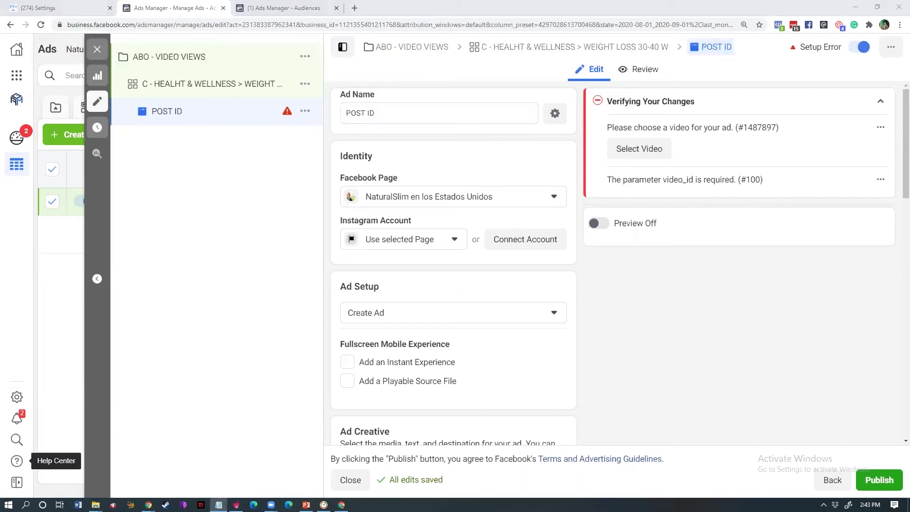
click(408, 116)
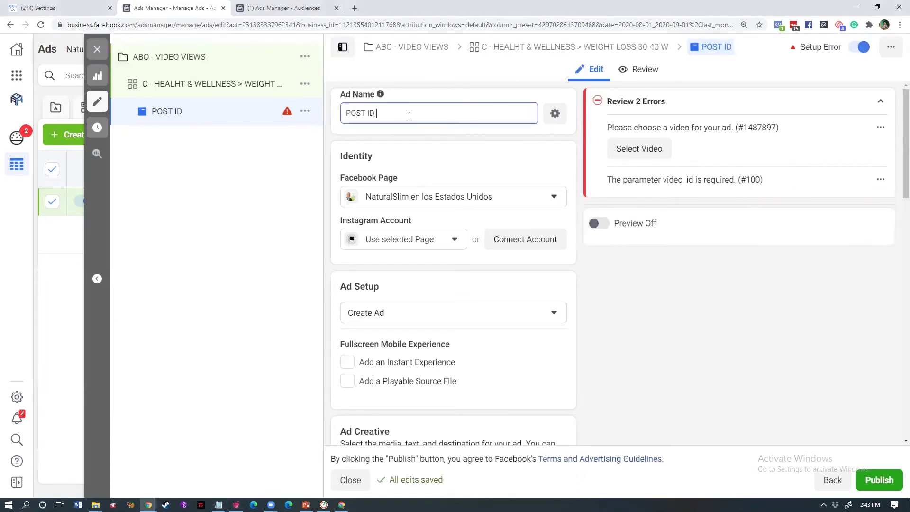
key(ctrl+v)
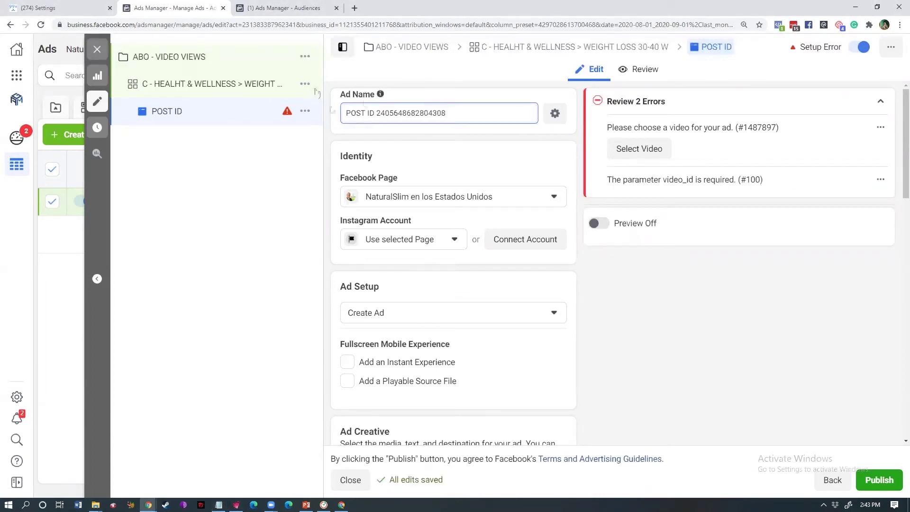
click(885, 193)
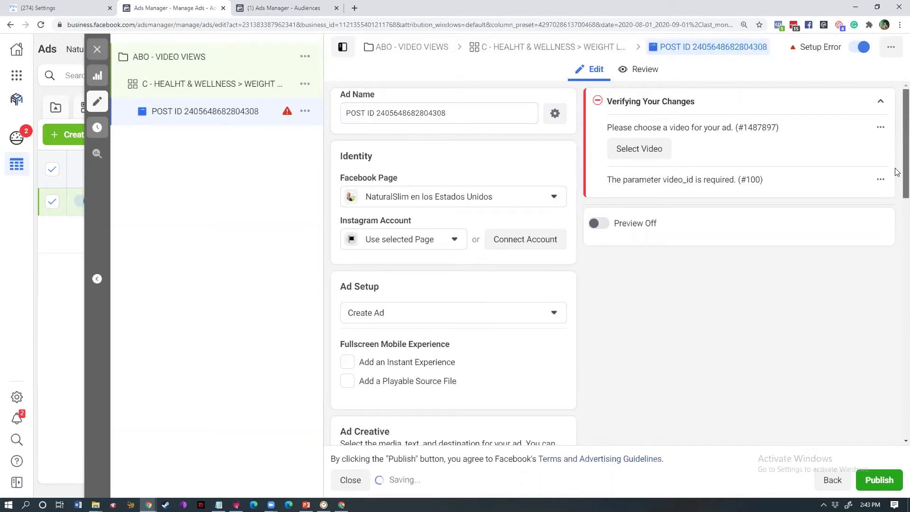
Set the ad setup to Use Existing Post and open the post ID entry for the ad creative
scroll(678, 123, down, 2)
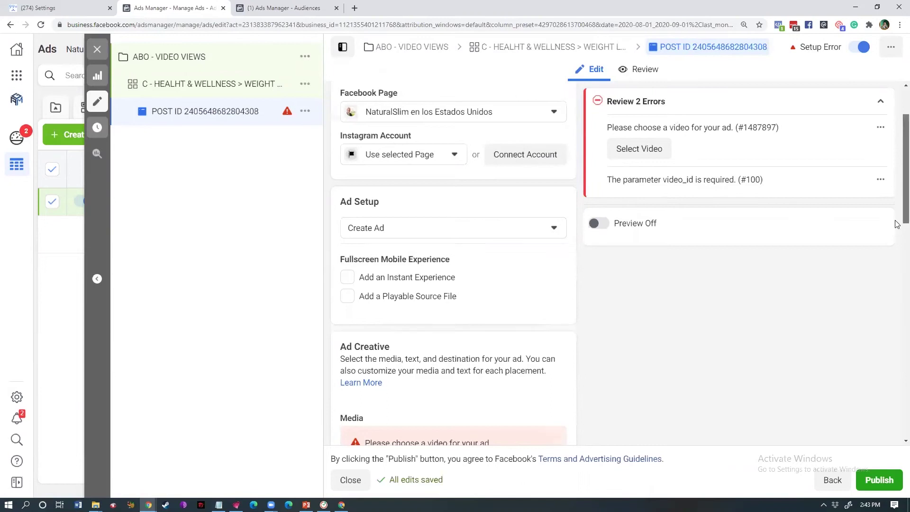
scroll(343, 151, down, 5)
scroll(388, 163, up, 4)
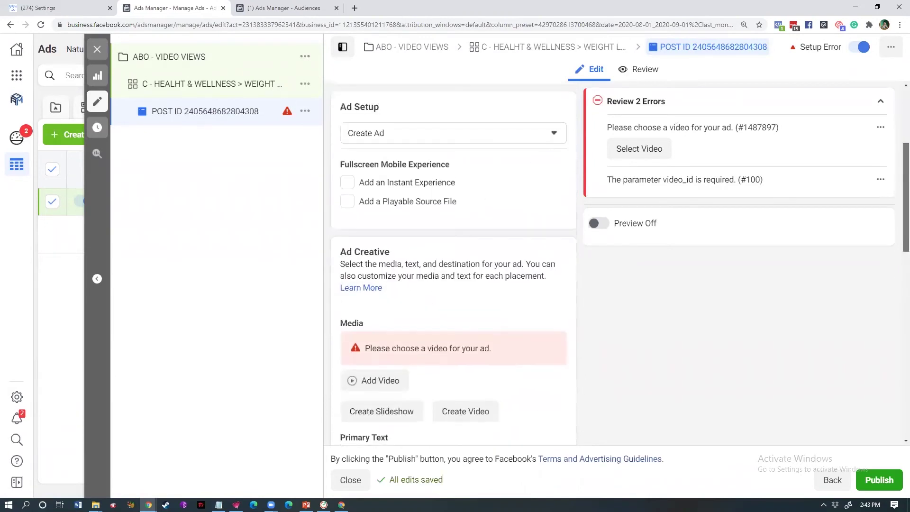
click(389, 161)
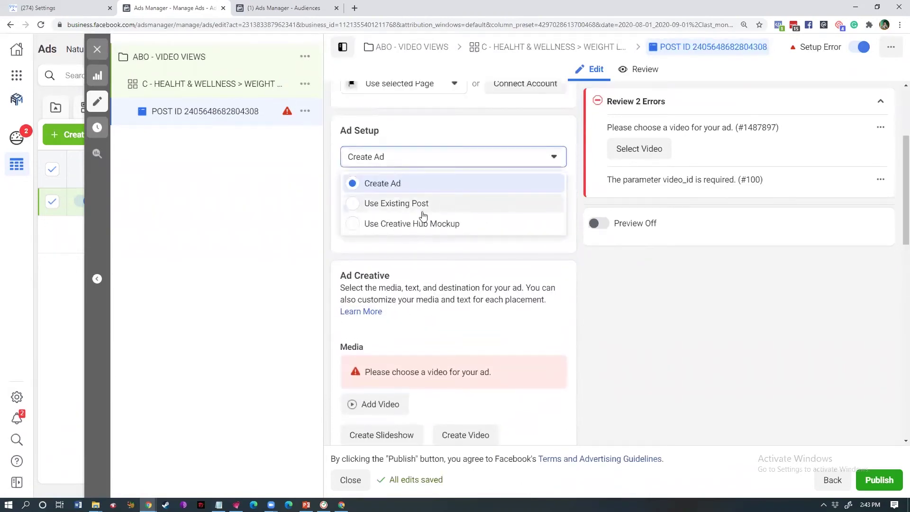
click(396, 203)
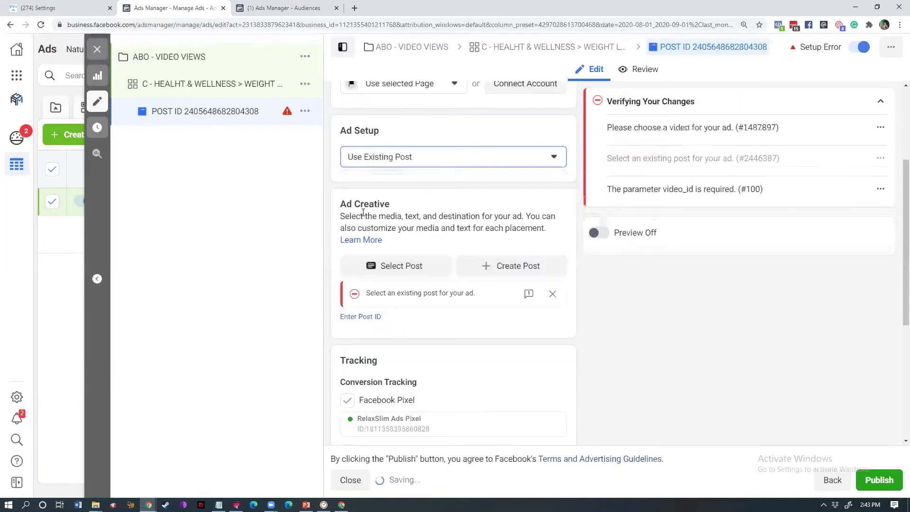
click(372, 317)
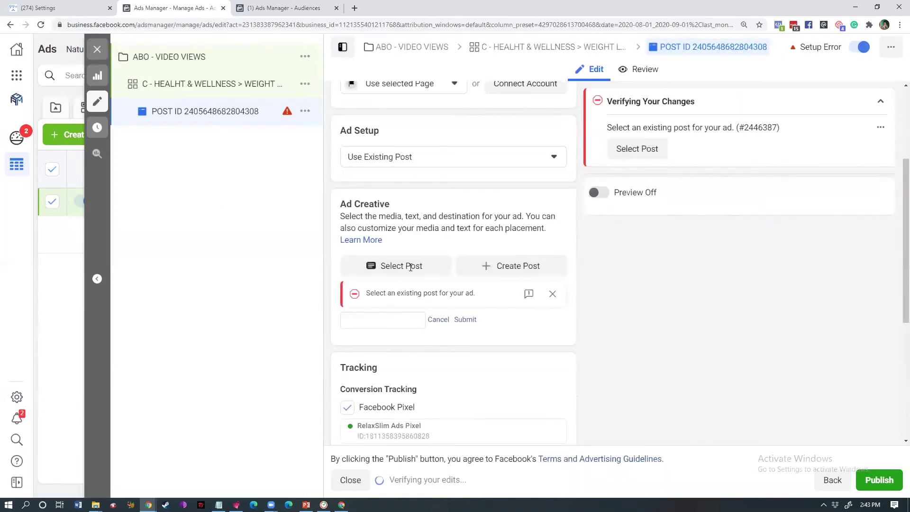
click(400, 322)
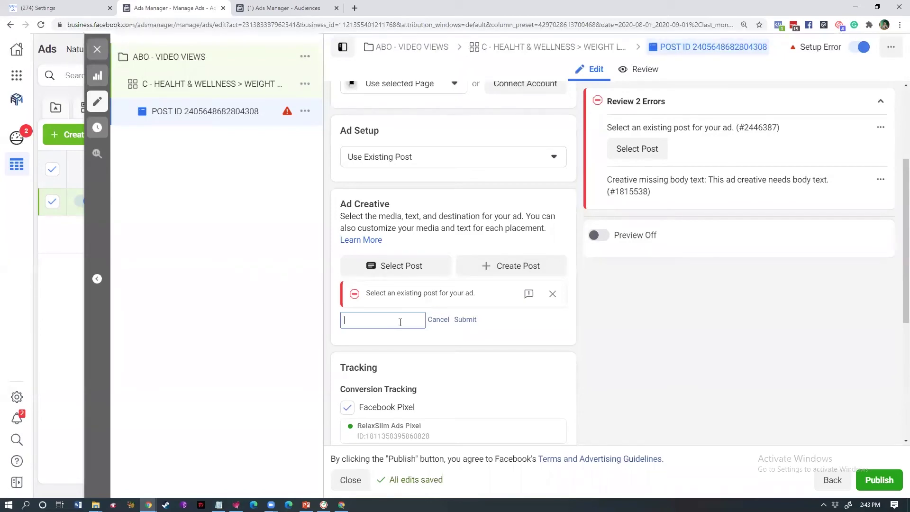
Browse the Facebook Page's existing posts in the post picker with the list filtered to published posts
click(411, 266)
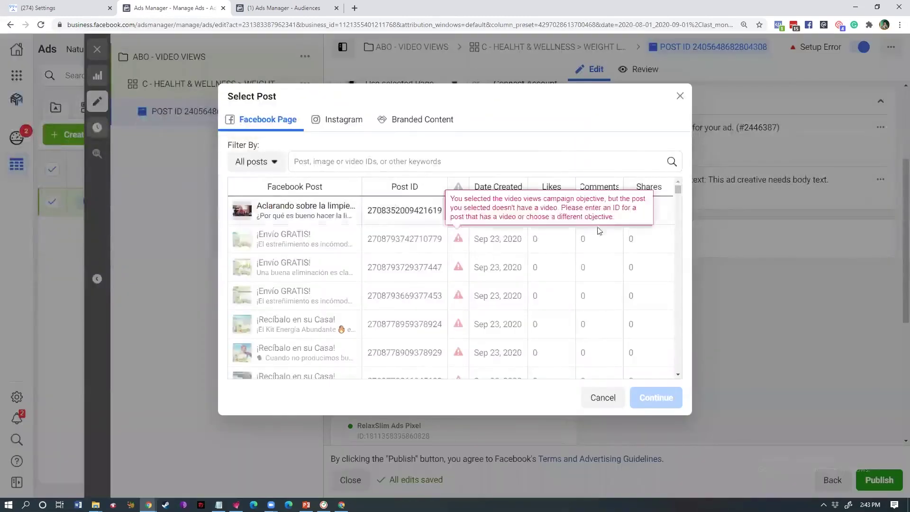
scroll(675, 238, down, 2)
scroll(677, 238, down, 10)
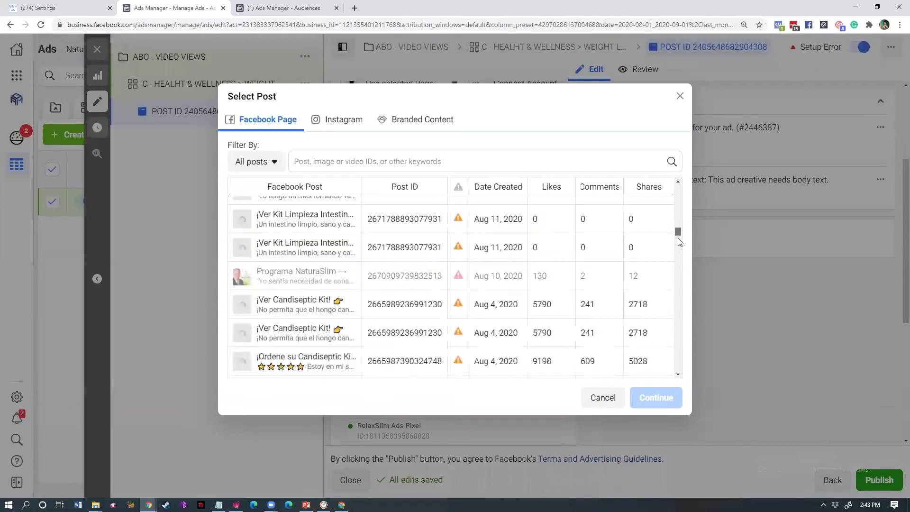
click(274, 163)
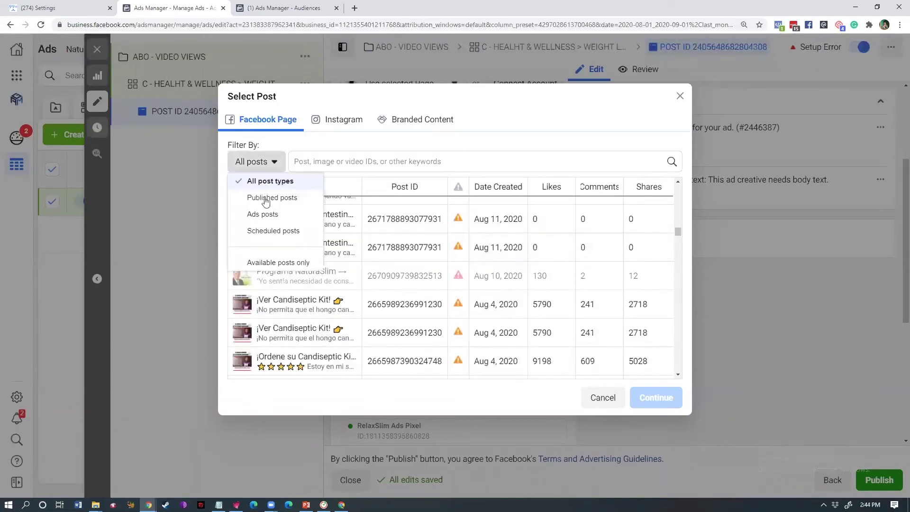
click(232, 203)
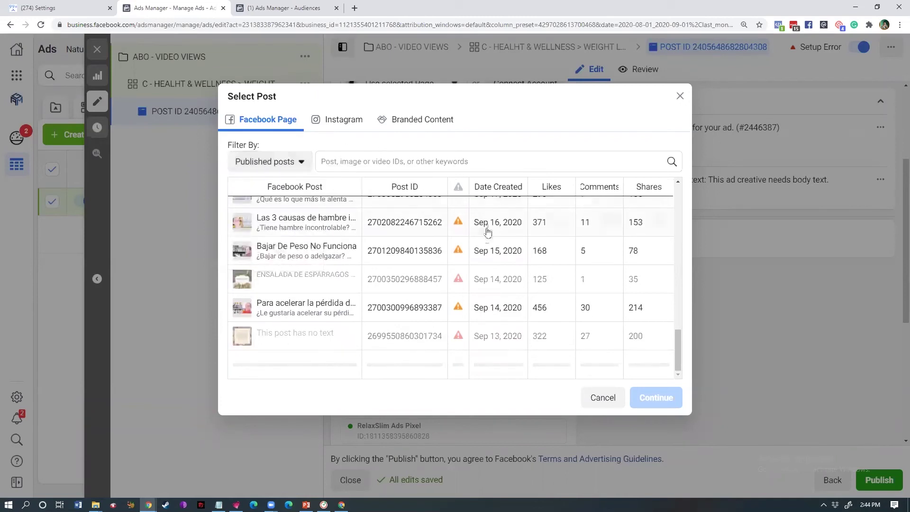
scroll(682, 297, down, 3)
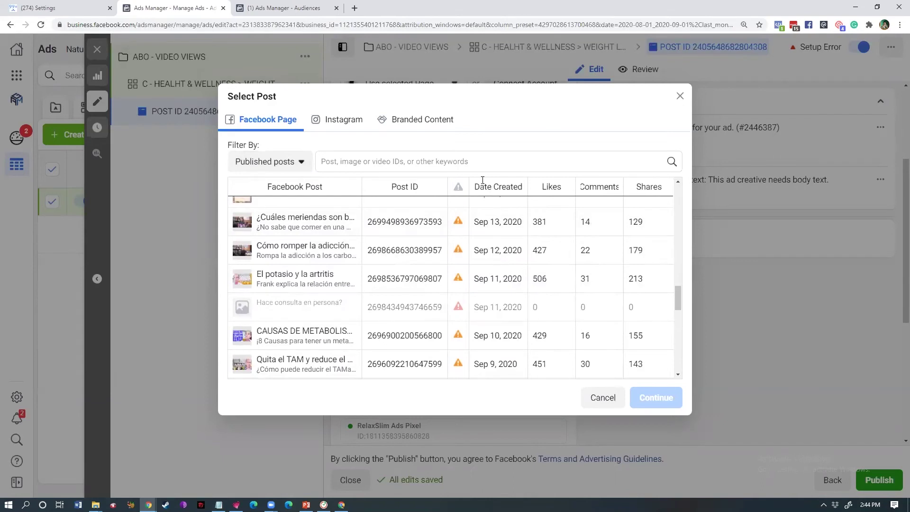
click(681, 95)
click(386, 324)
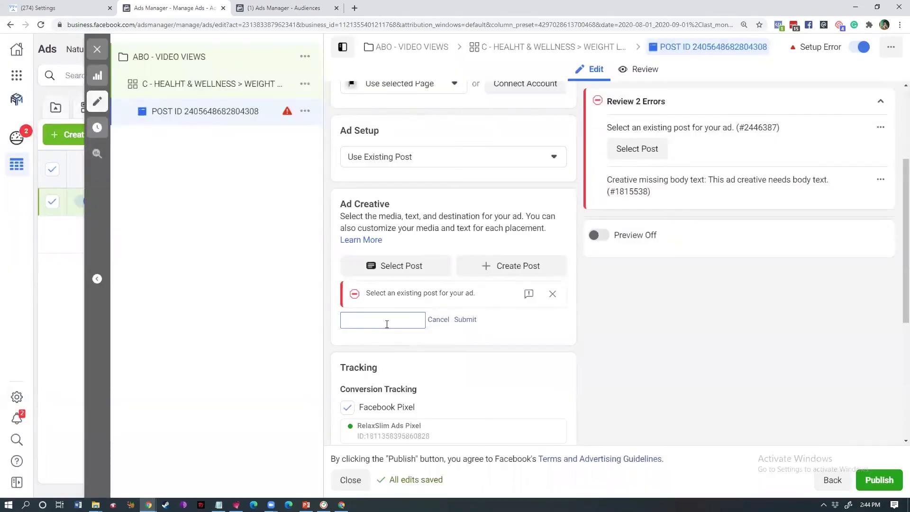
key(ctrl+v)
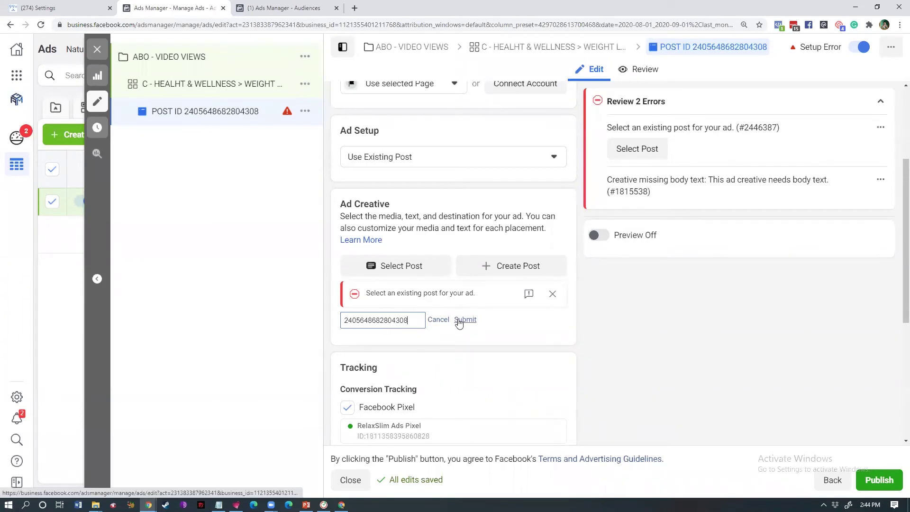
click(456, 319)
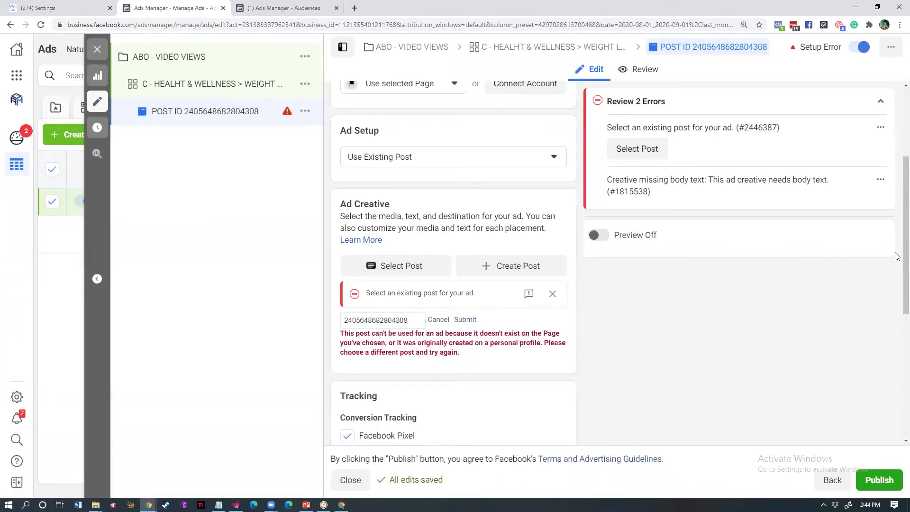
Change the ad's Facebook Page to MetabolismoTV and resubmit the entered post ID for the ad creative
scroll(897, 260, up, 3)
click(523, 198)
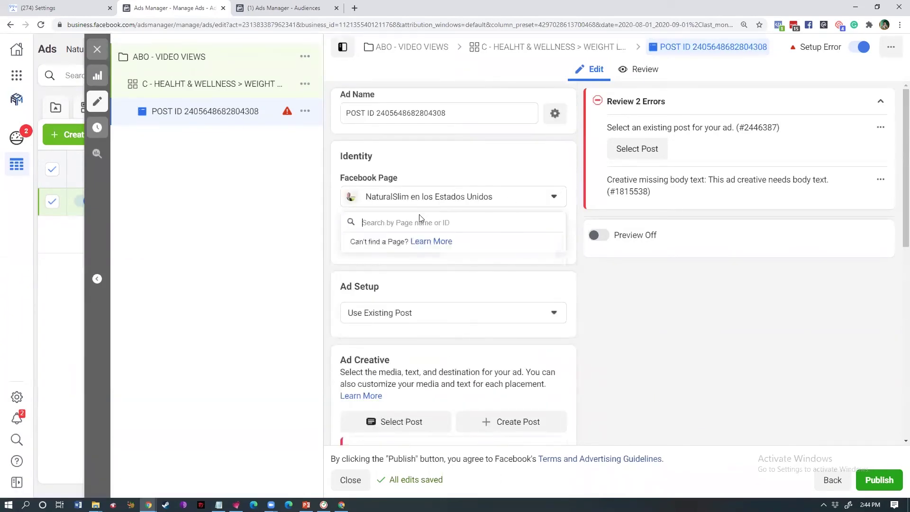
text(META)
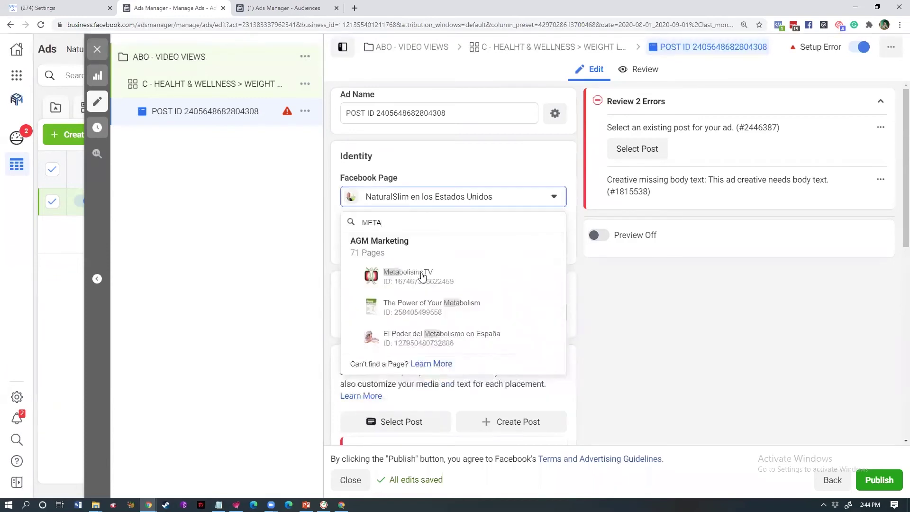
click(421, 275)
scroll(897, 245, down, 5)
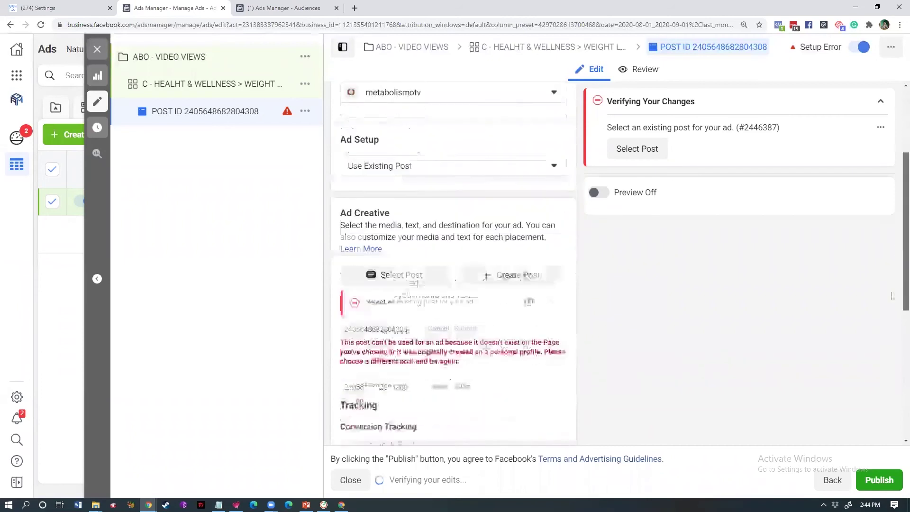
click(467, 243)
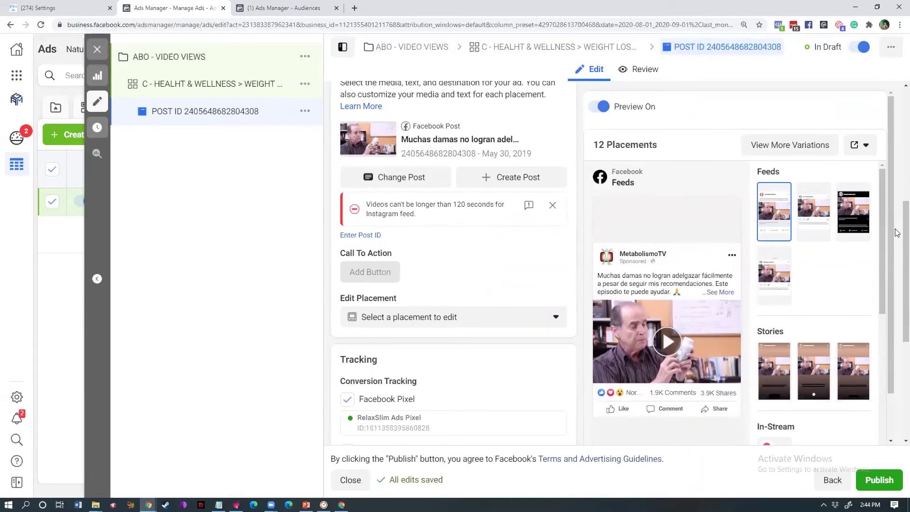
Examine the ad's creative, placement preview, tracking and identity settings
scroll(897, 254, down, 1)
scroll(897, 255, down, 3)
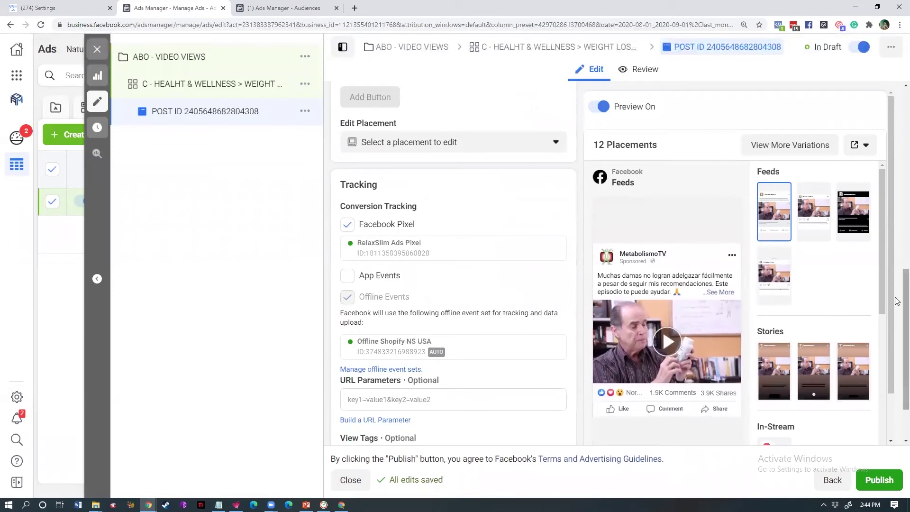
scroll(897, 317, down, 2)
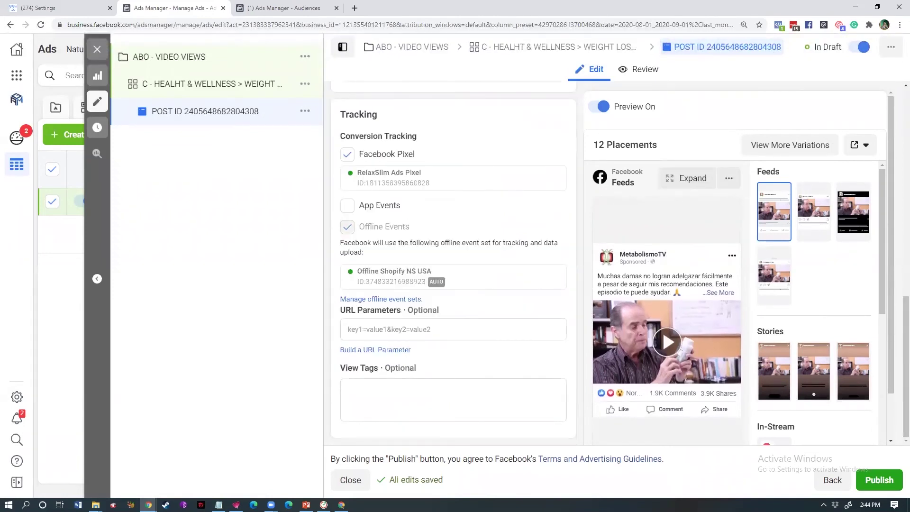
scroll(897, 203, up, 5)
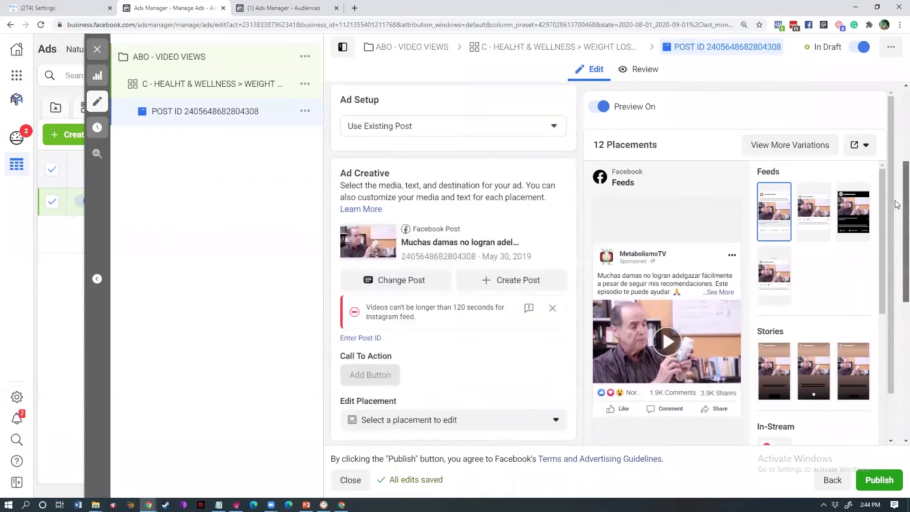
scroll(897, 204, up, 3)
scroll(894, 141, up, 2)
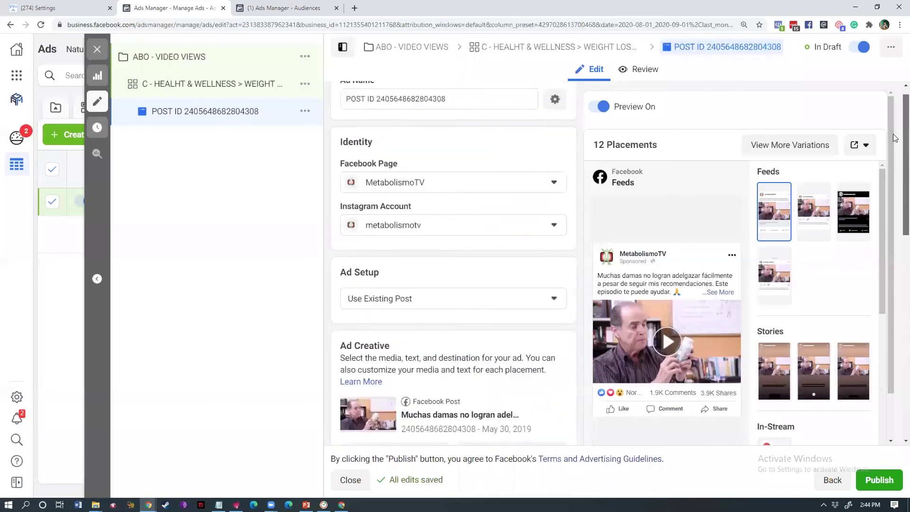
scroll(894, 130, up, 1)
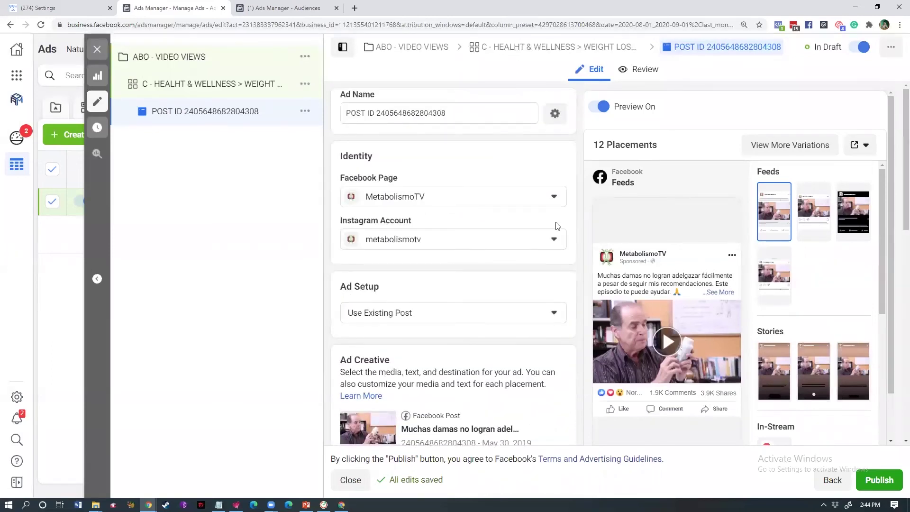
Leave the ad editor, reopen the ABO - VIDEO VIEWS campaign and check its objective, A/B test and budget optimization settings
click(93, 48)
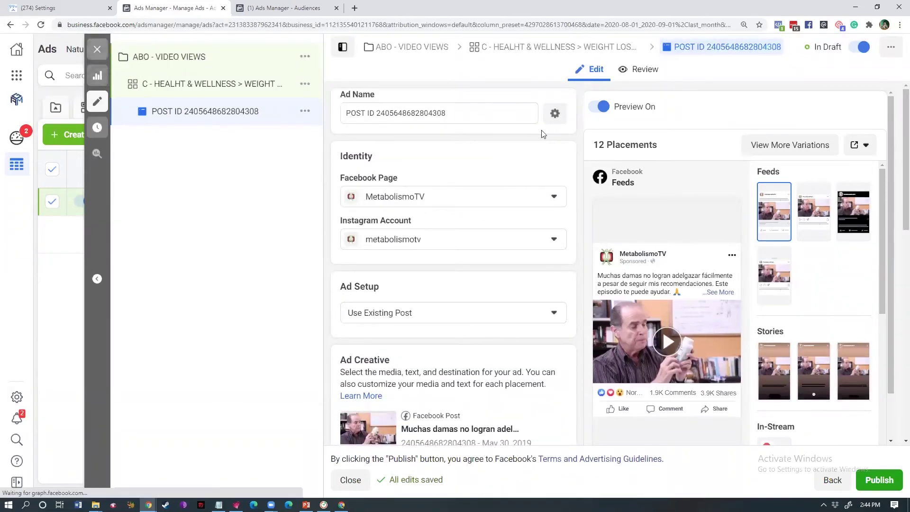
click(480, 103)
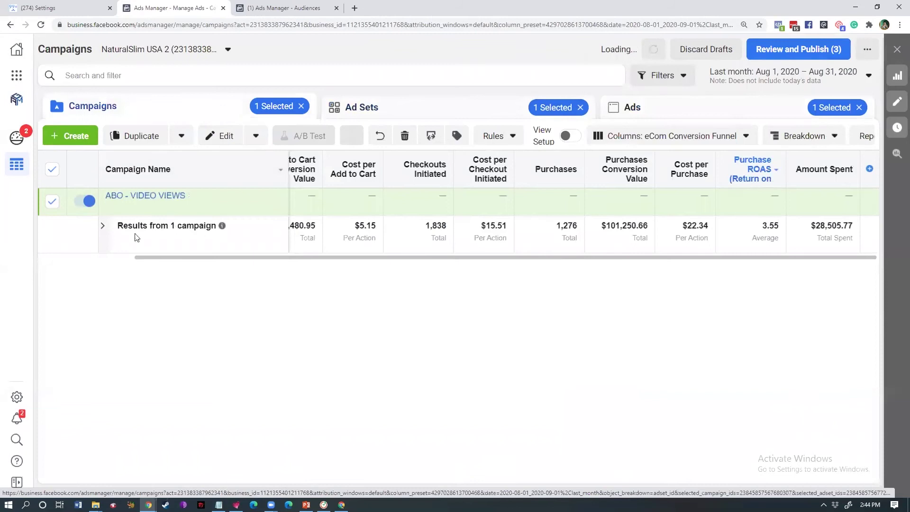
click(182, 208)
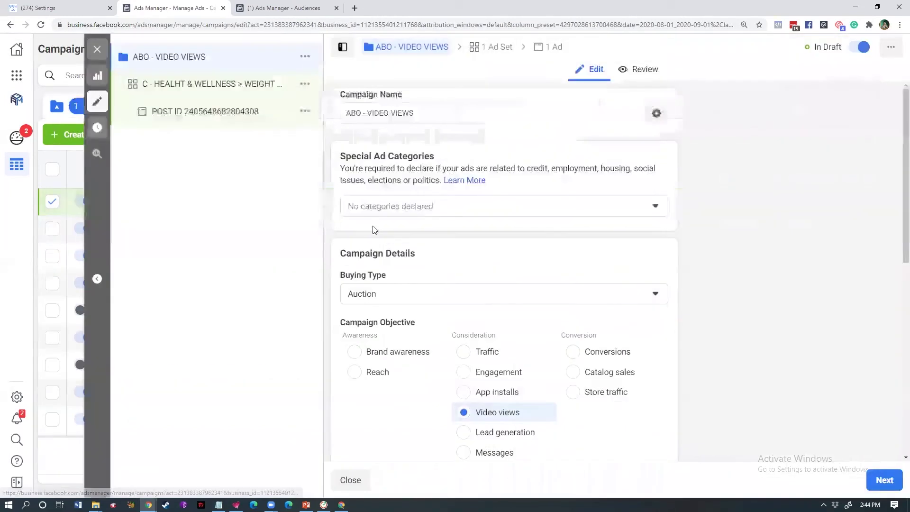
scroll(896, 274, down, 8)
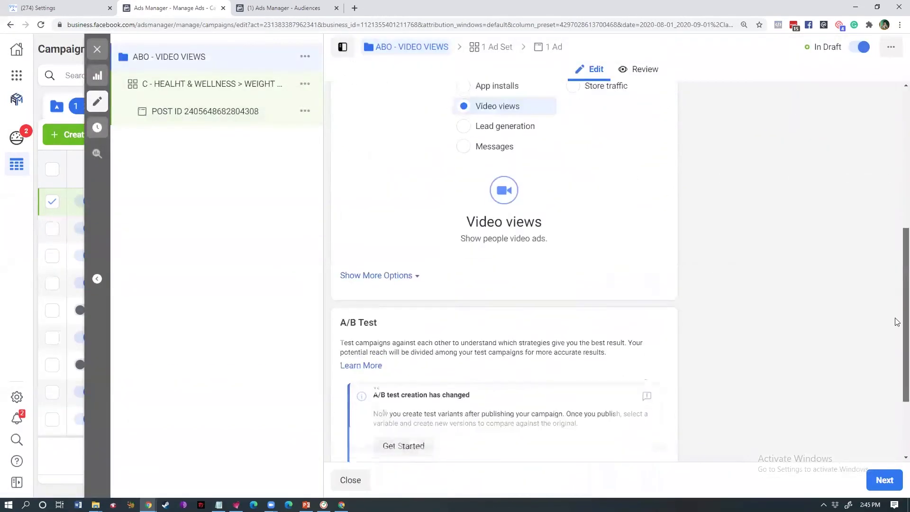
scroll(897, 346, down, 1)
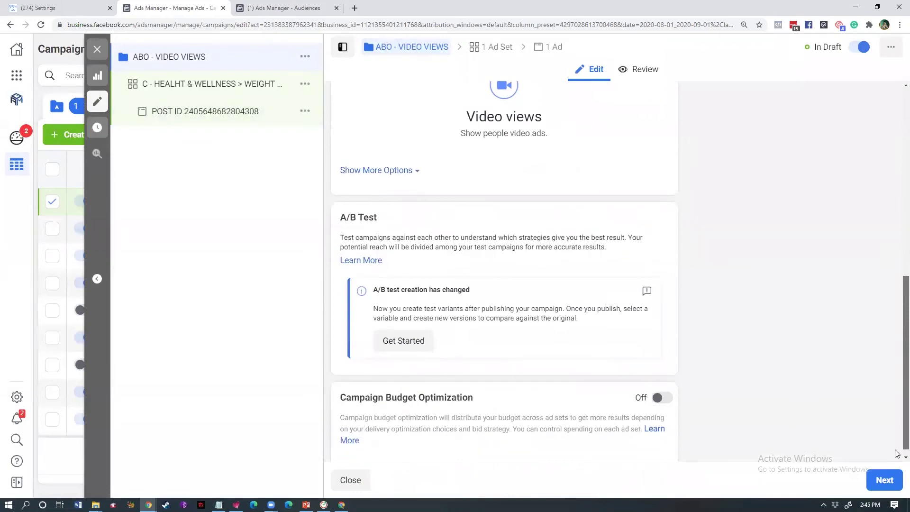
Continue through the ad set to the ad, publish the campaign and close the editor
click(883, 480)
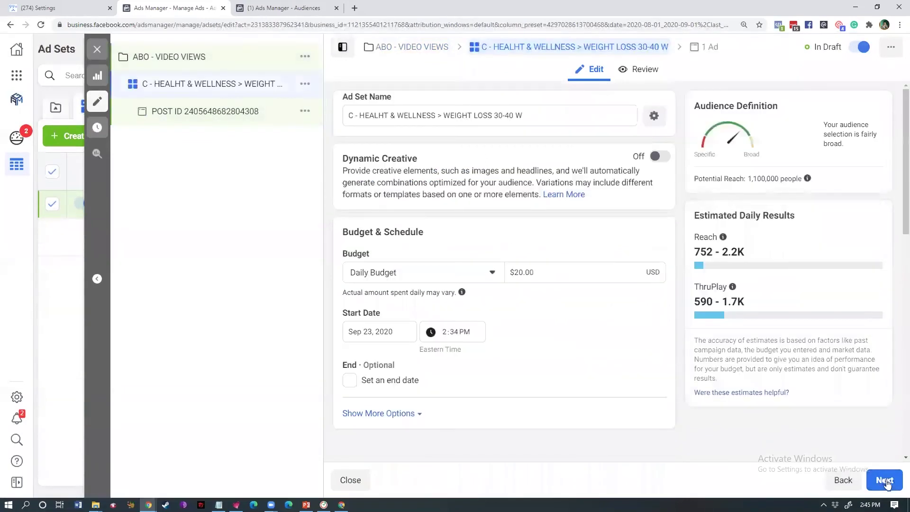
click(883, 480)
click(864, 489)
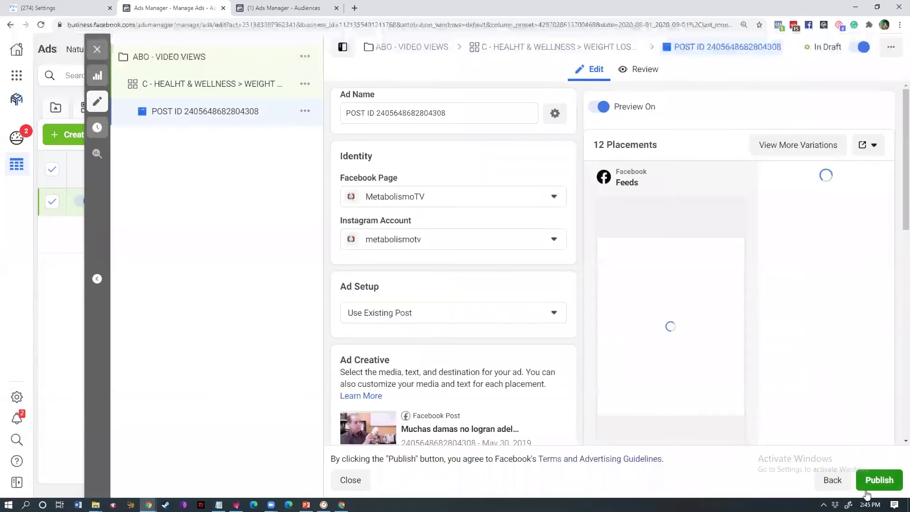
click(106, 48)
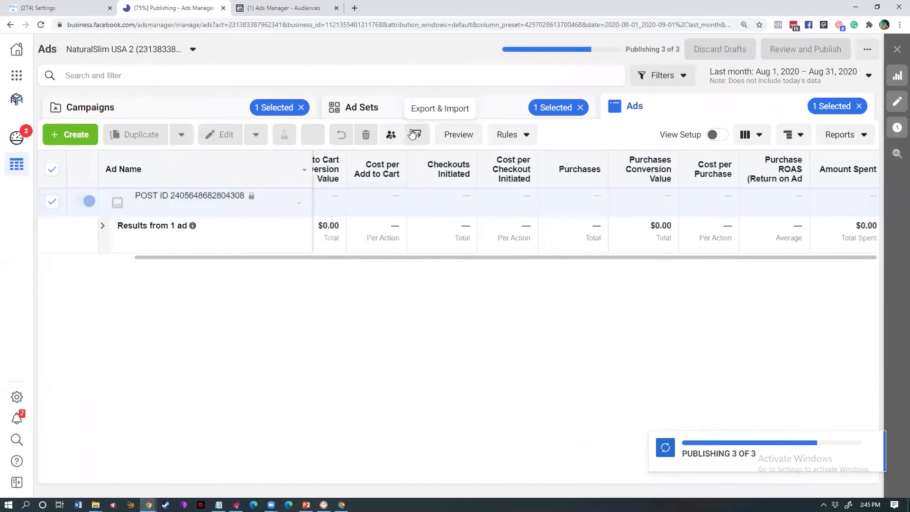
Check the published ad set and ad lists, clearing the ad set selection to list the campaign's ad
click(496, 112)
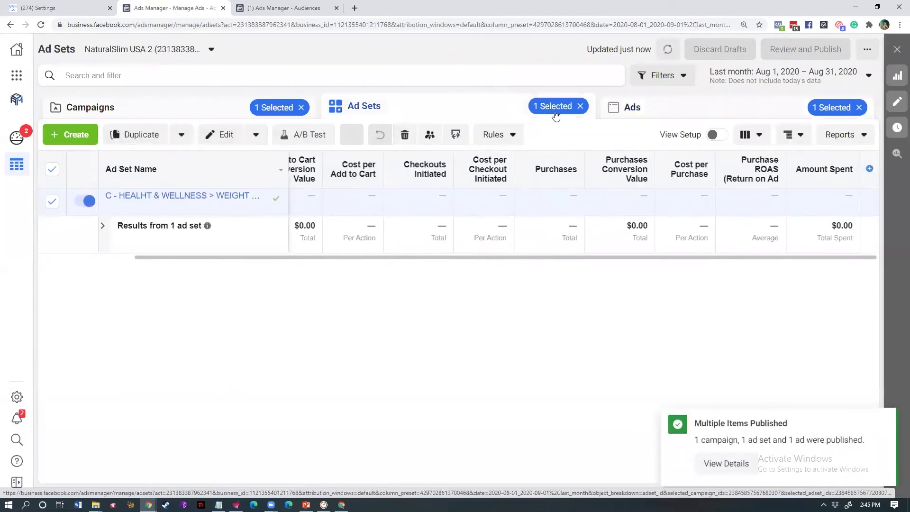
click(654, 116)
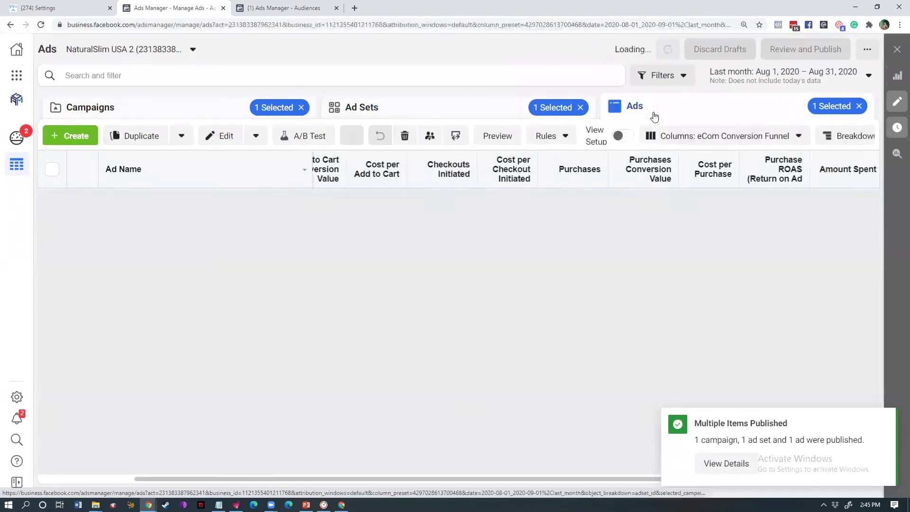
click(444, 117)
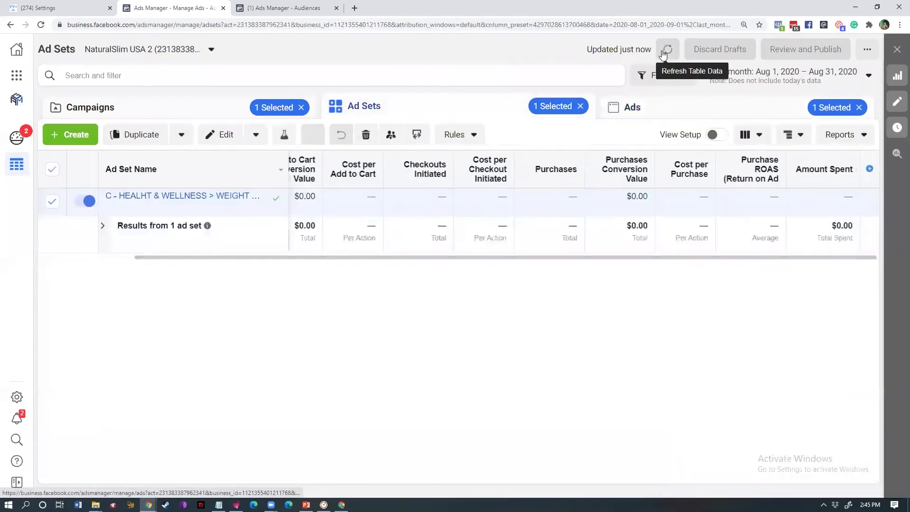
click(645, 110)
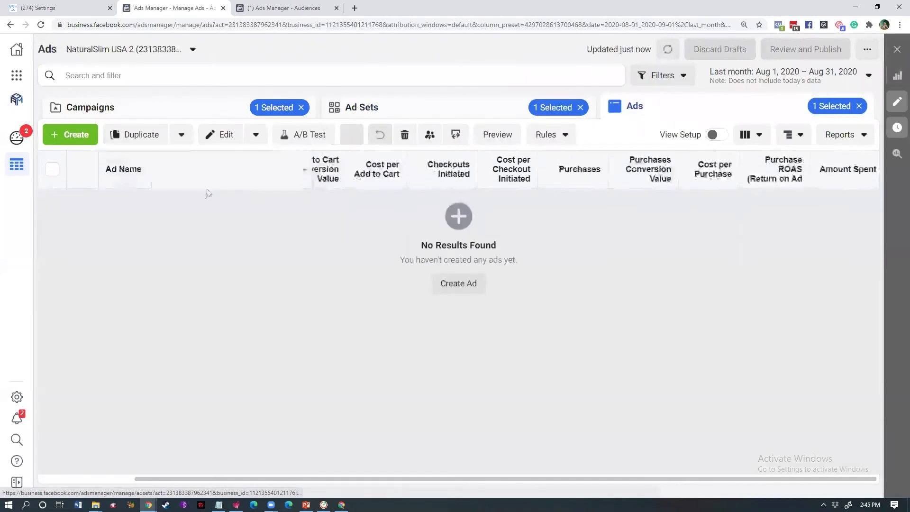
click(580, 107)
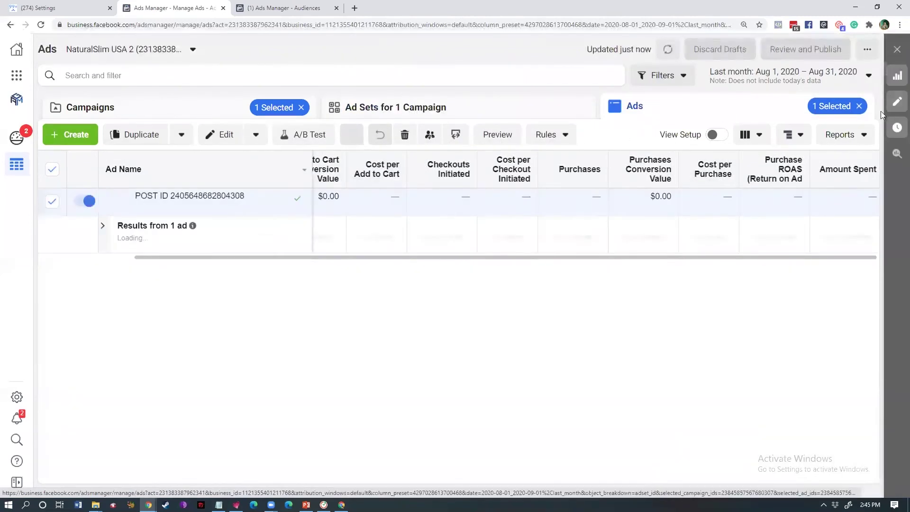
click(422, 106)
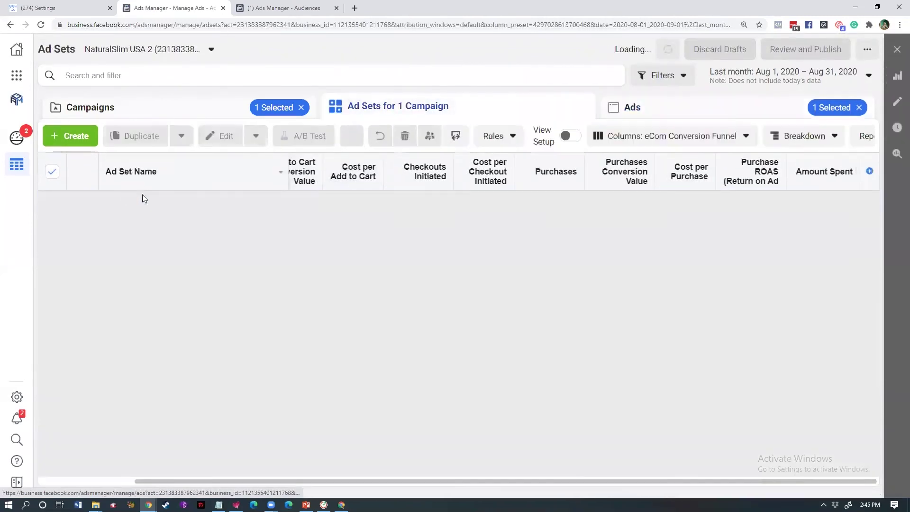
click(635, 108)
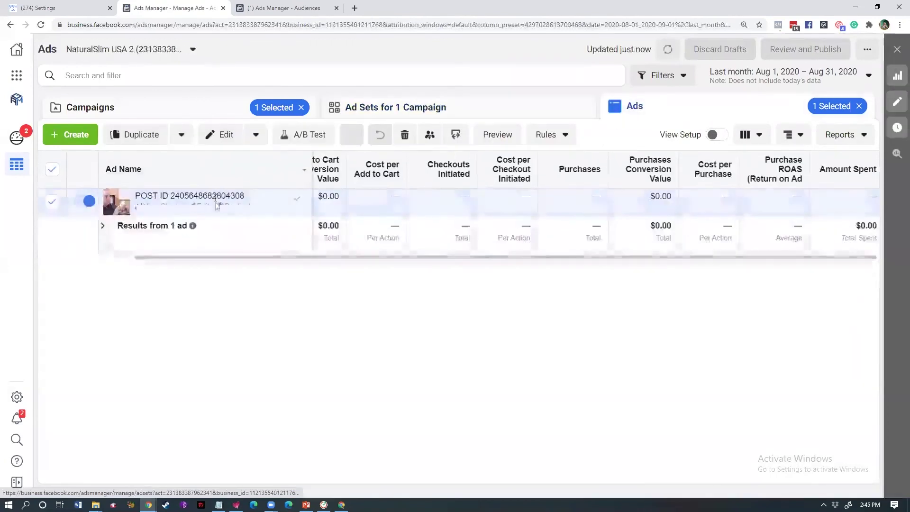
click(236, 207)
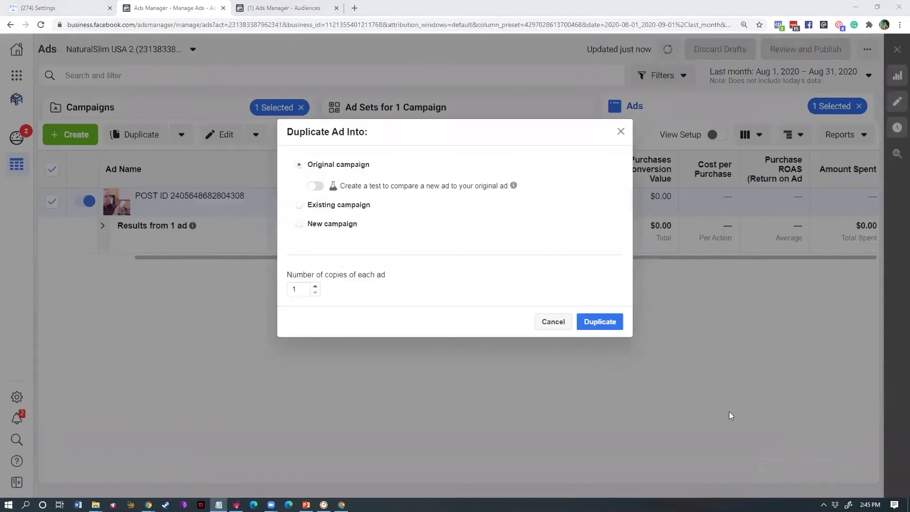
click(611, 319)
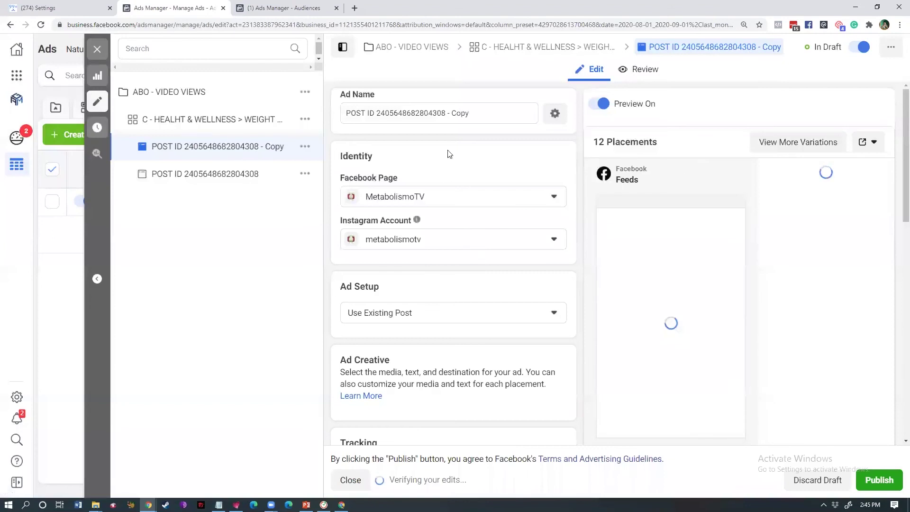
click(477, 112)
key(ctrl+shift+Left)
key(ctrl+shift+Left)
key(ctrl+shift+Left)
key(ctrl+v)
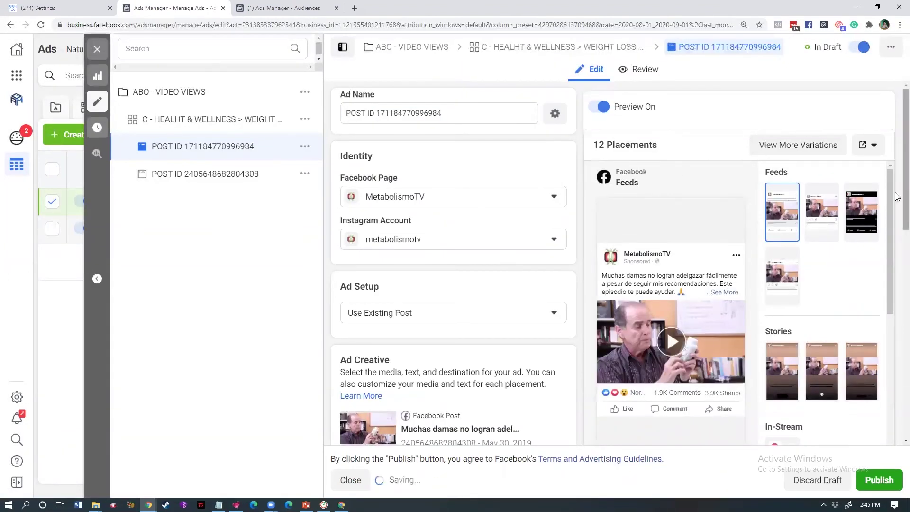
scroll(452, 265, down, 7)
scroll(495, 241, up, 2)
click(361, 239)
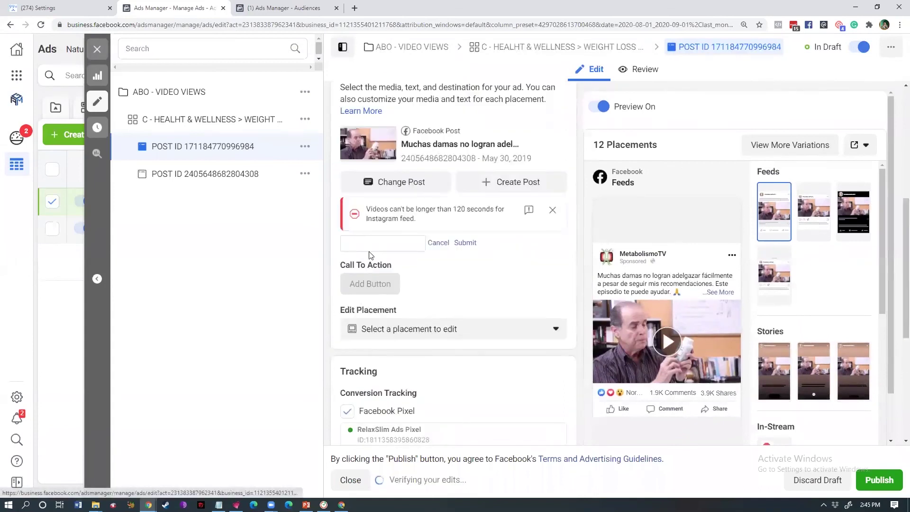
click(388, 244)
key(ctrl+v)
click(463, 243)
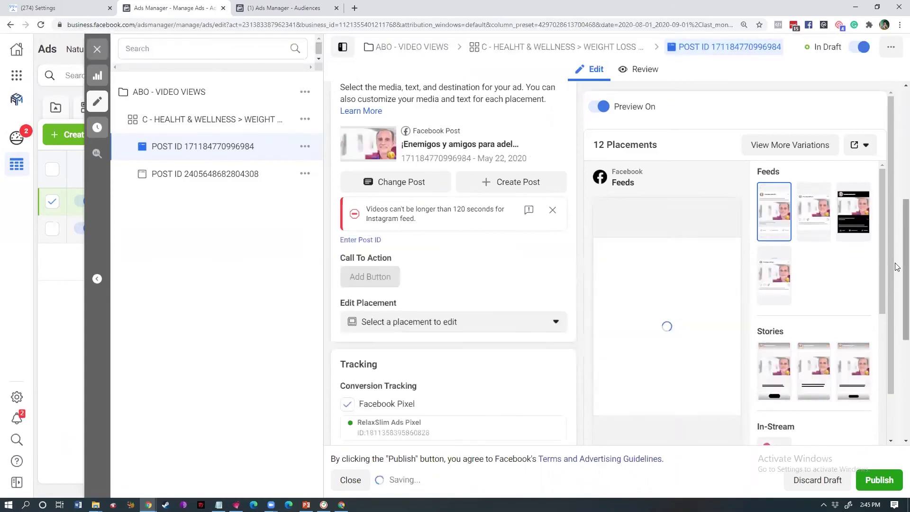
scroll(897, 303, down, 5)
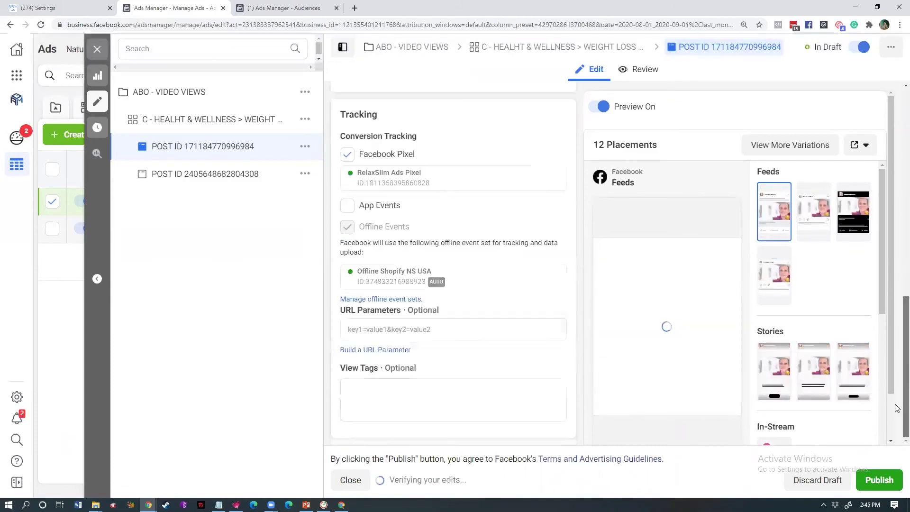
click(878, 481)
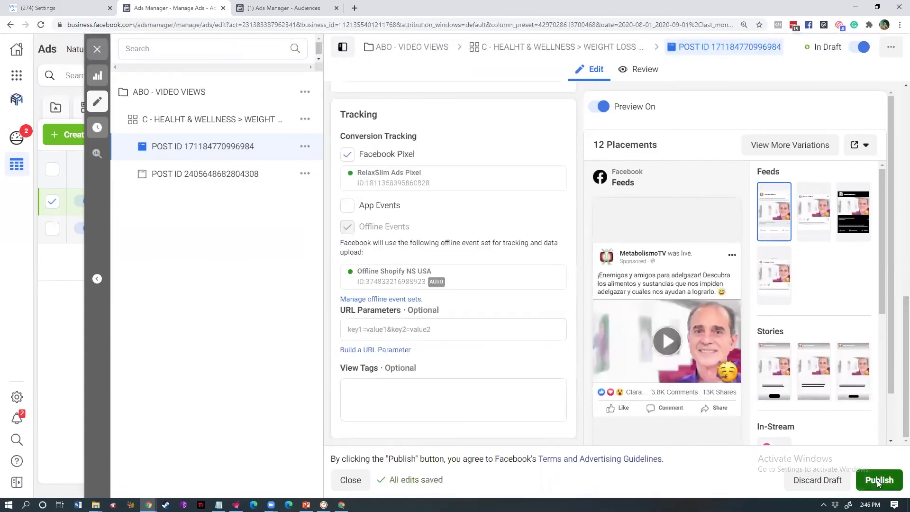
click(97, 50)
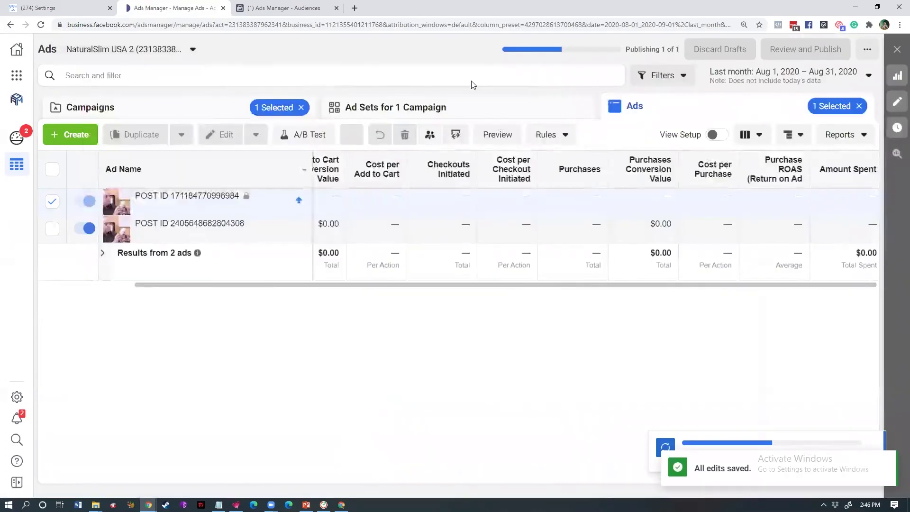
Duplicate the ad set once into its original campaign and rename the copy "C - HEALHT & WELLNESS > WEIGHT LOSS 41-50 W"
click(433, 112)
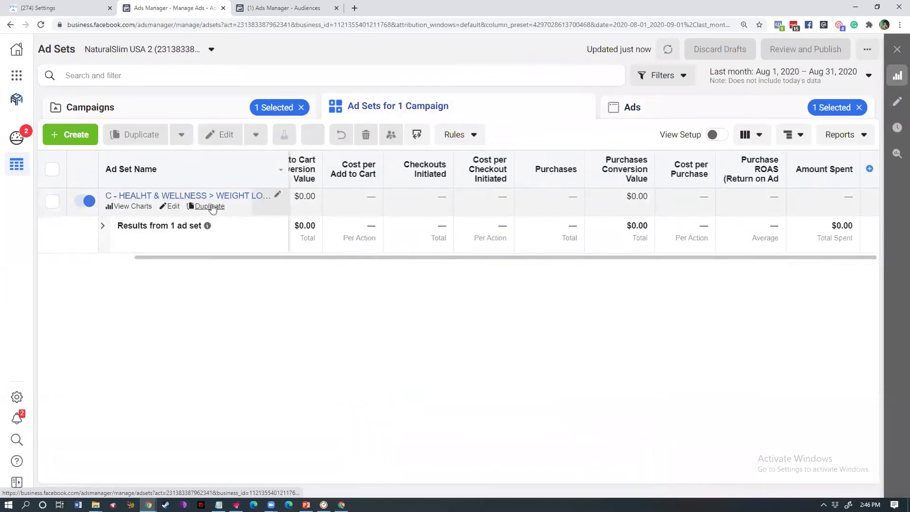
click(212, 207)
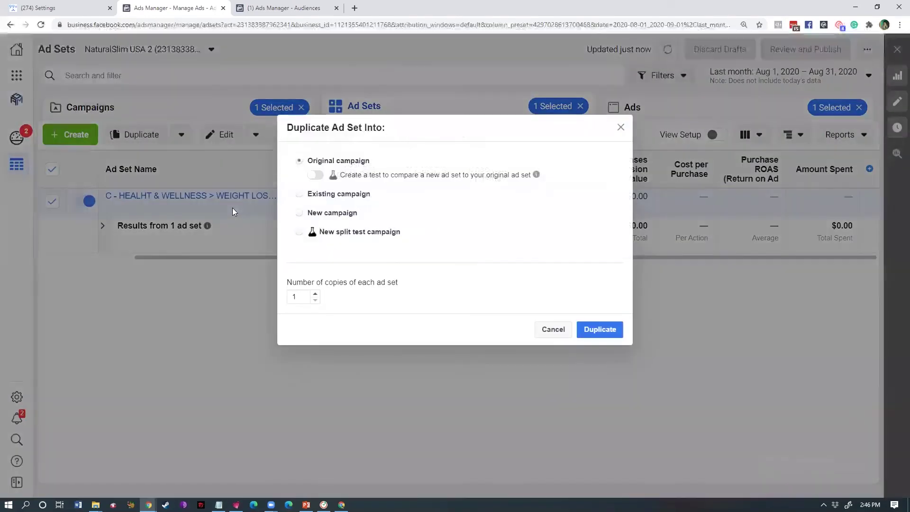
click(592, 332)
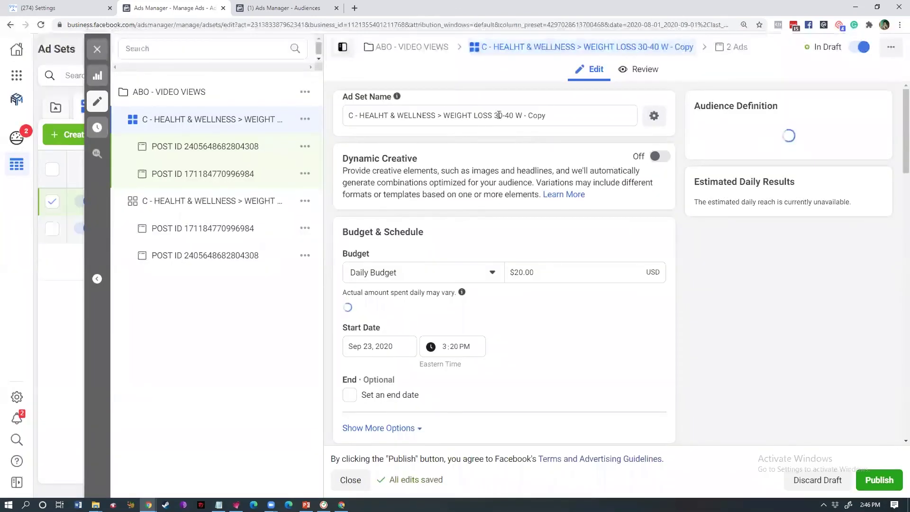
double_click(498, 115)
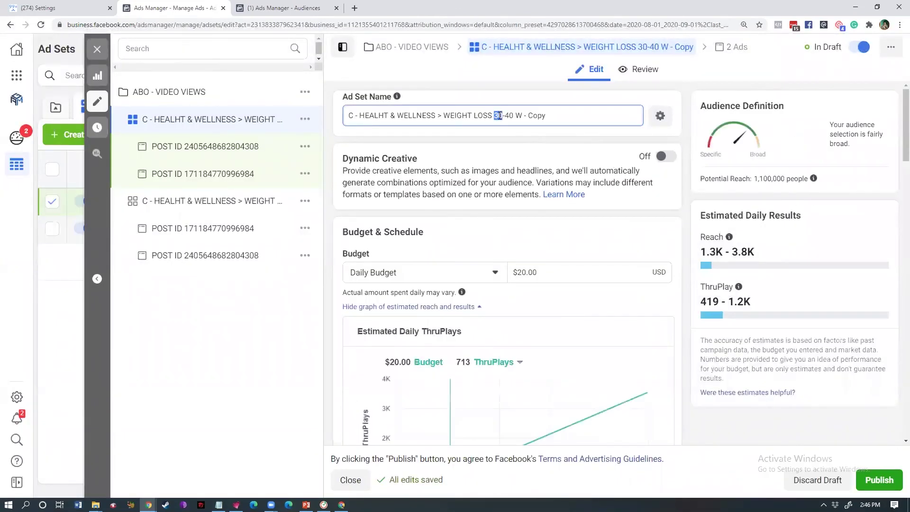
text(41)
click(558, 147)
Set the duplicated ad set's audience age range to 41 through 50
scroll(896, 233, down, 7)
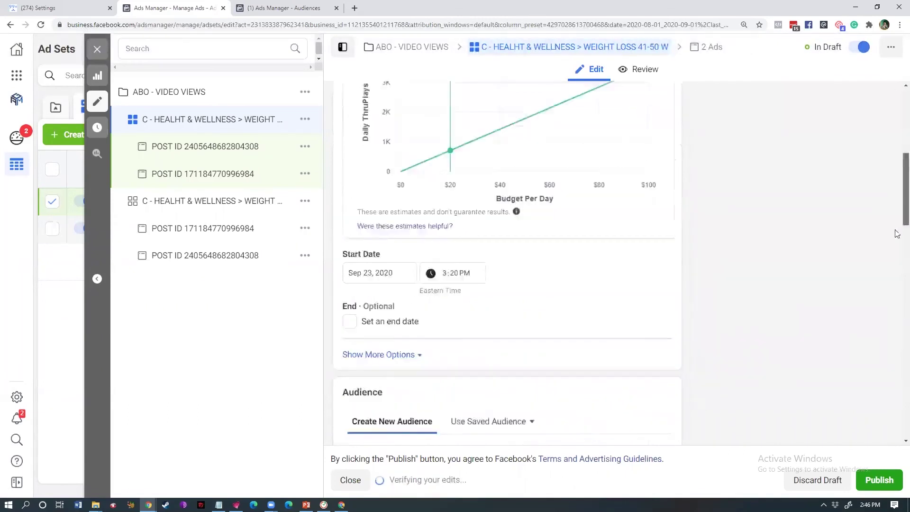
scroll(896, 233, down, 7)
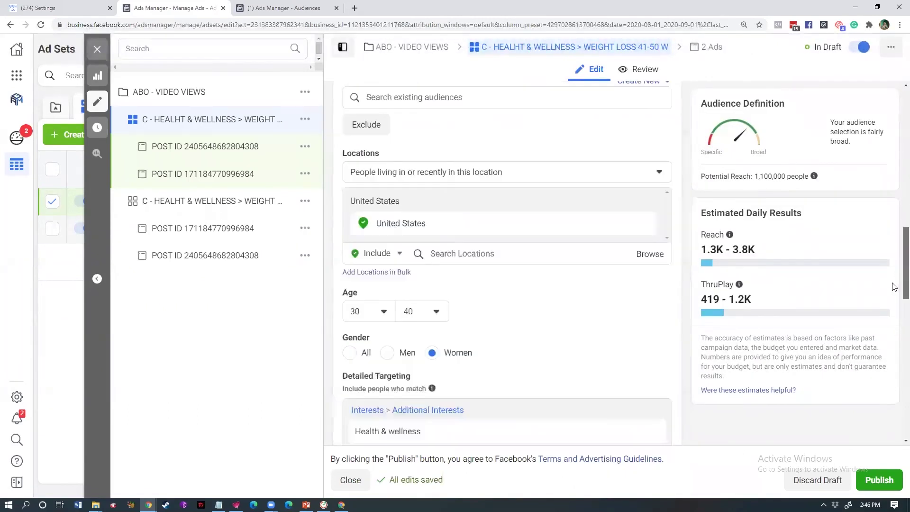
scroll(427, 246, down, 2)
scroll(433, 244, up, 1)
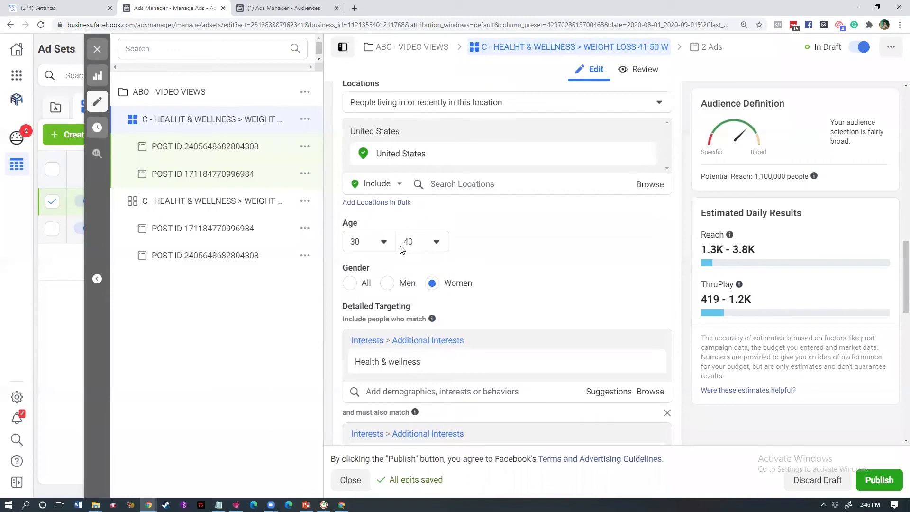
click(370, 247)
scroll(374, 349, down, 3)
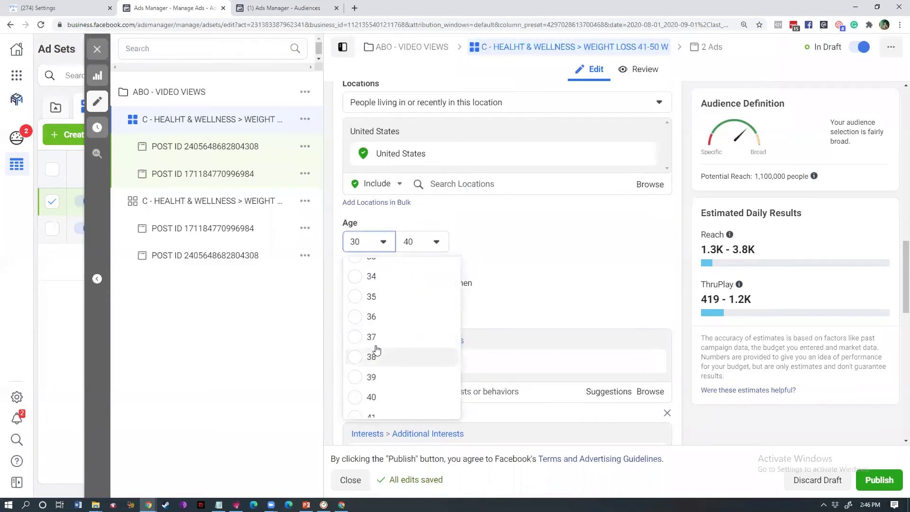
scroll(390, 360, down, 1)
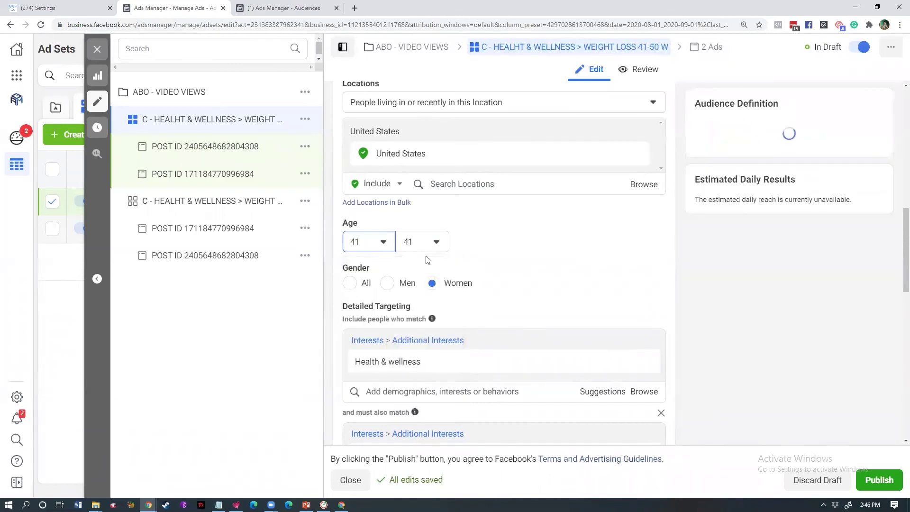
click(436, 242)
scroll(463, 301, down, 3)
scroll(479, 365, down, 2)
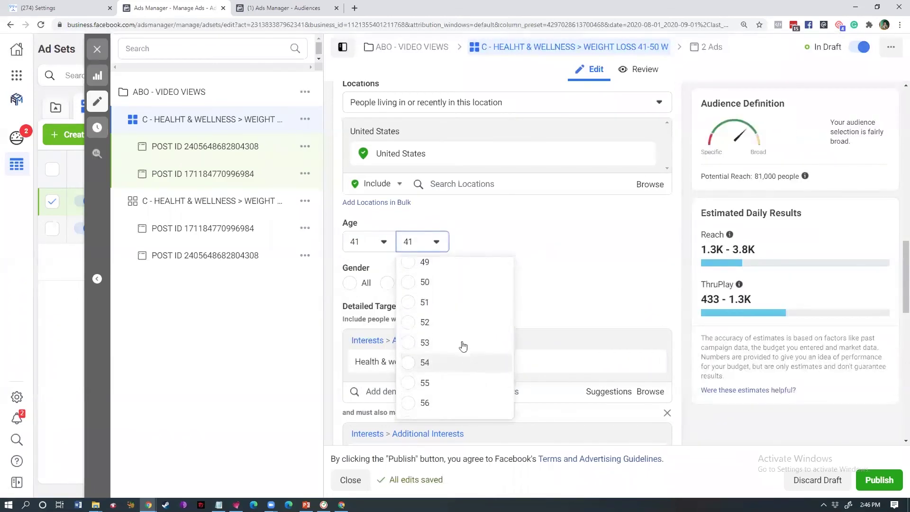
click(433, 282)
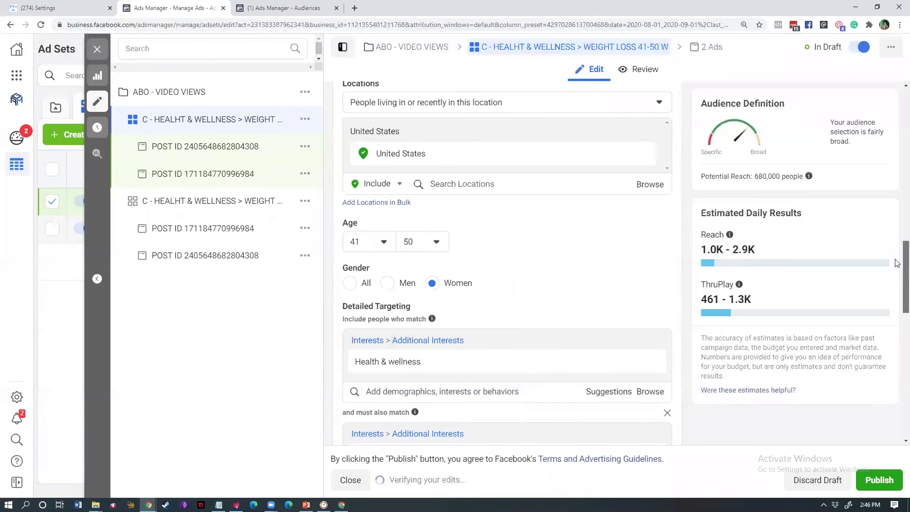
scroll(895, 274, down, 10)
scroll(507, 260, down, 2)
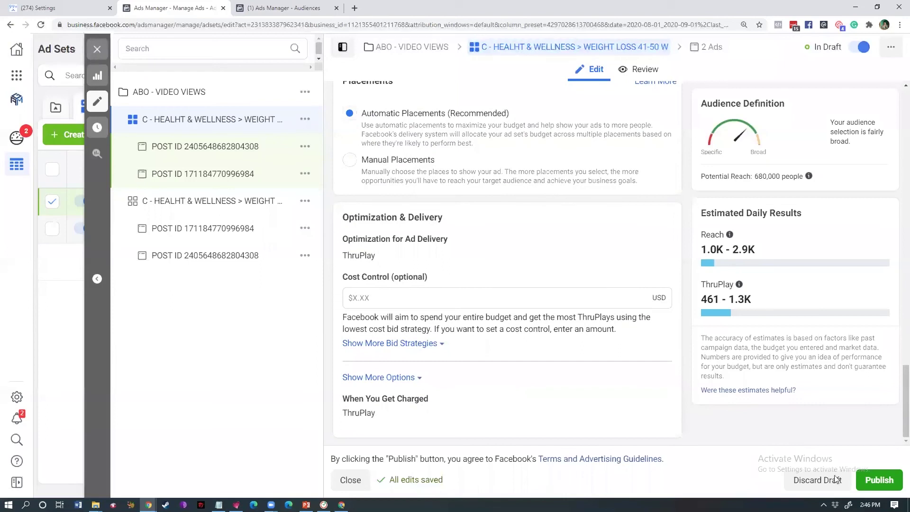
click(246, 148)
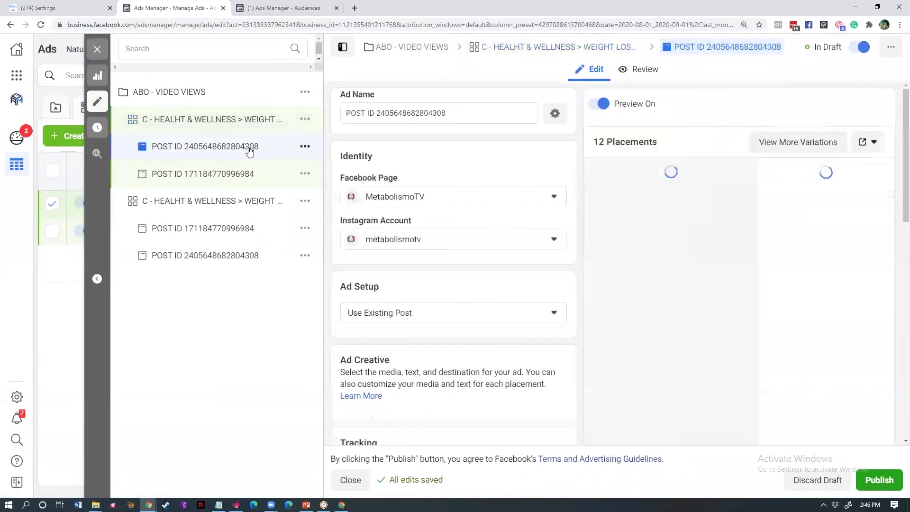
click(97, 56)
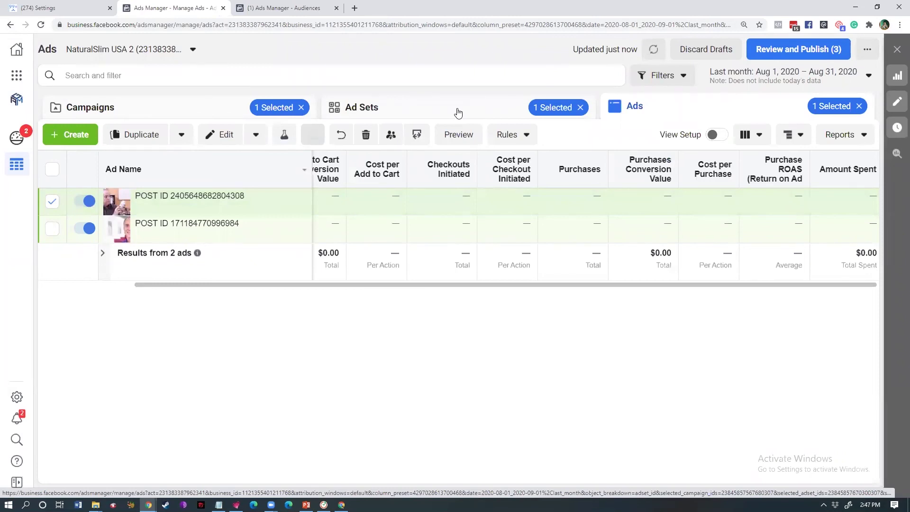
Review the draft items from the ad set list and publish the duplicated ad set with its ads
click(457, 112)
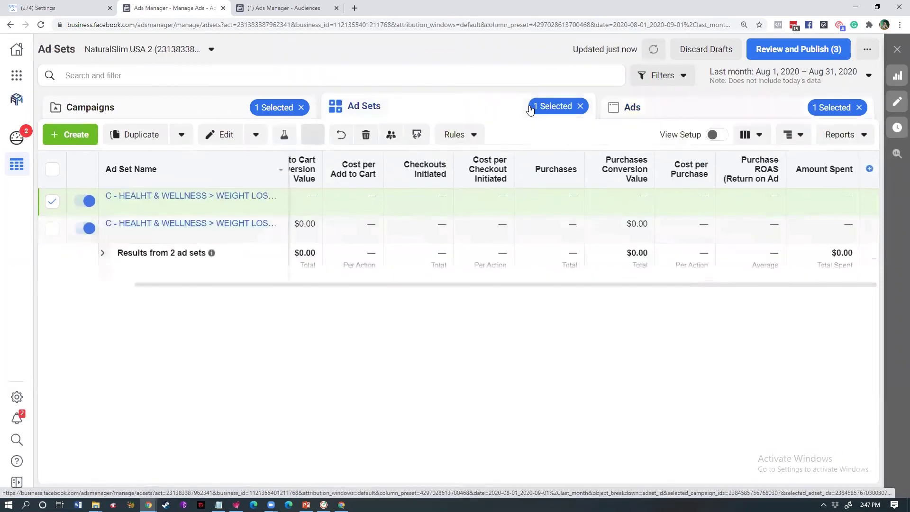
click(771, 52)
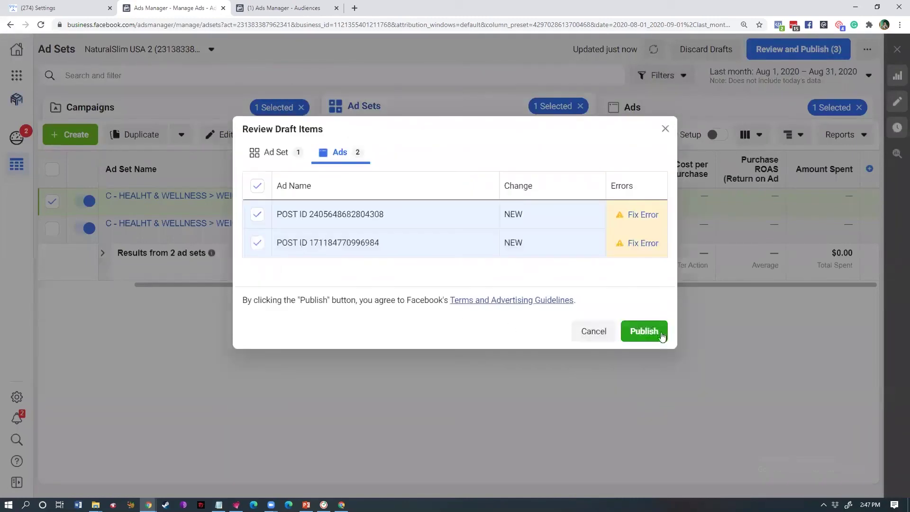
click(649, 330)
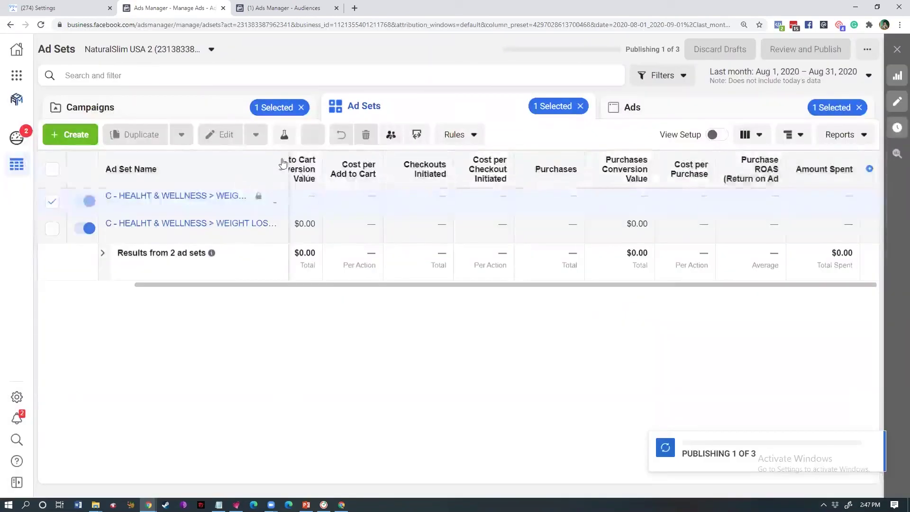
Widen the Ad Set Name column to fit the full names and look across the performance columns
drag(287, 163, 390, 159)
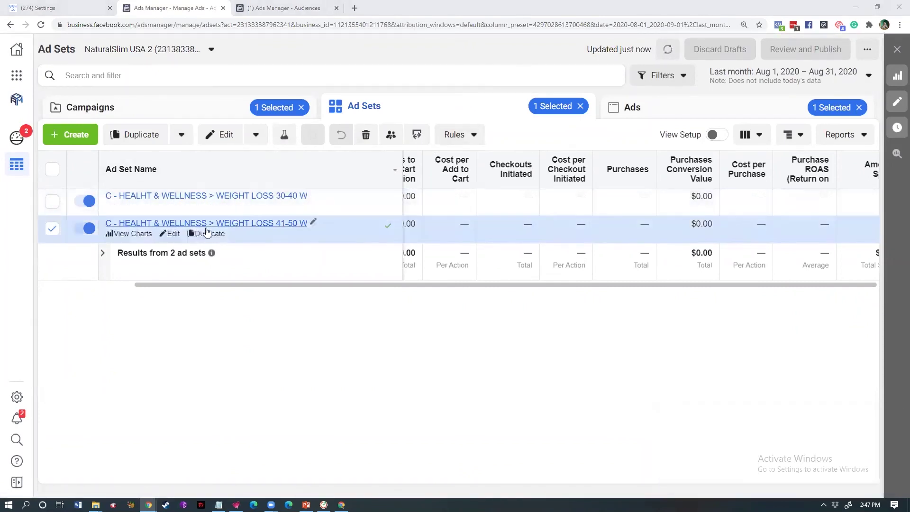
drag(475, 281, 297, 271)
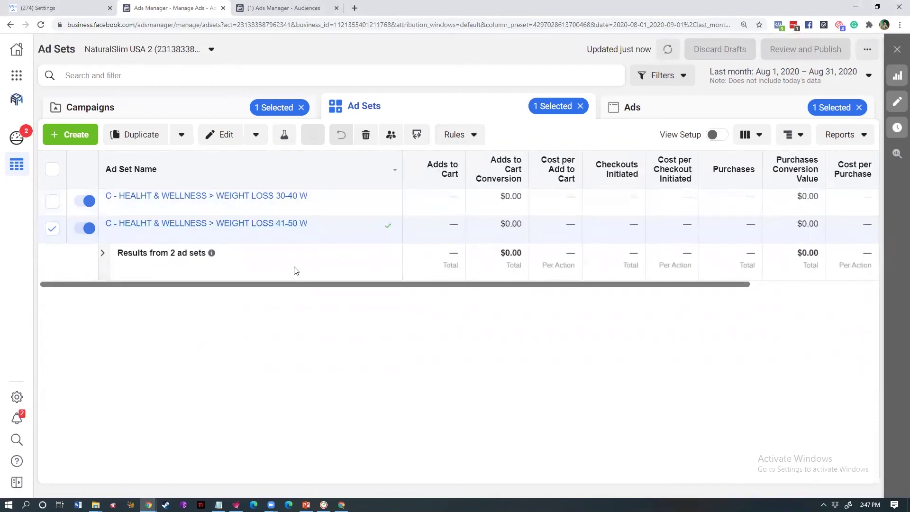
drag(407, 284, 533, 285)
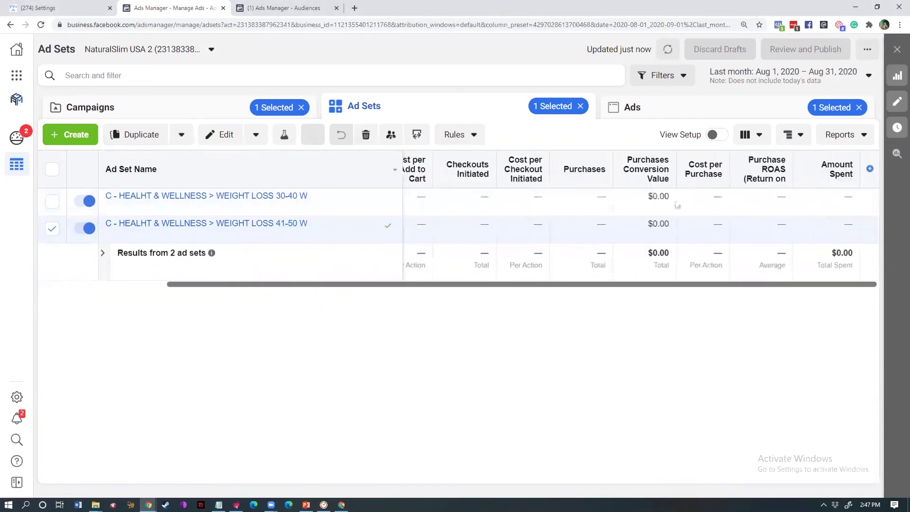
mouse_move(564, 172)
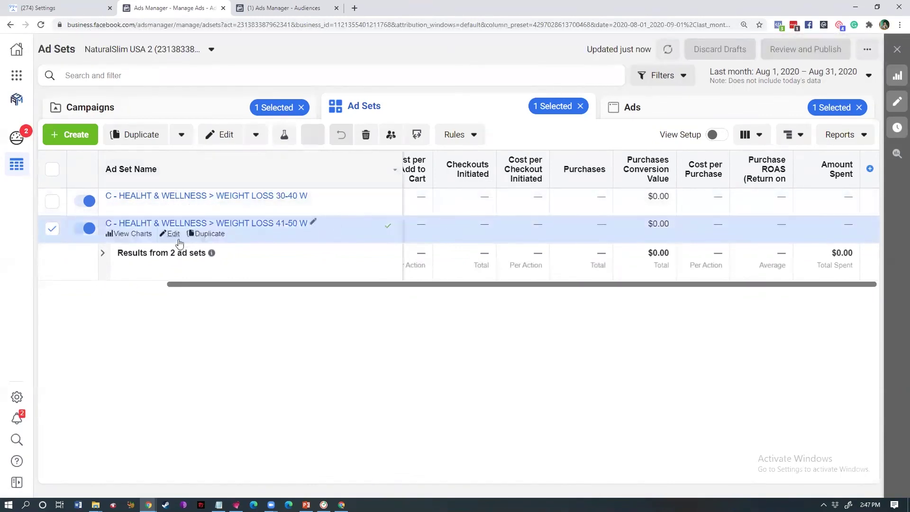
Reopen the WEIGHT LOSS 41-50 W ad set, check its audience and detailed targeting, and close the editor
click(176, 235)
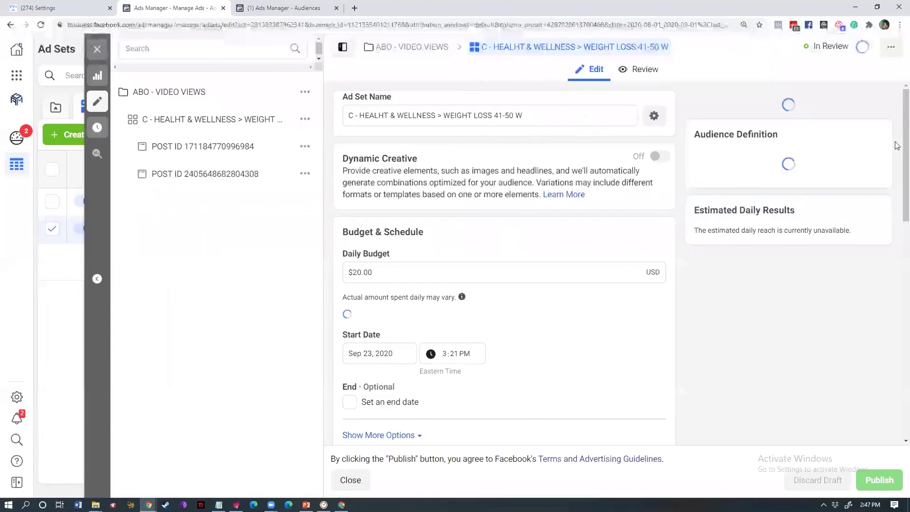
scroll(895, 190, down, 5)
scroll(897, 247, up, 2)
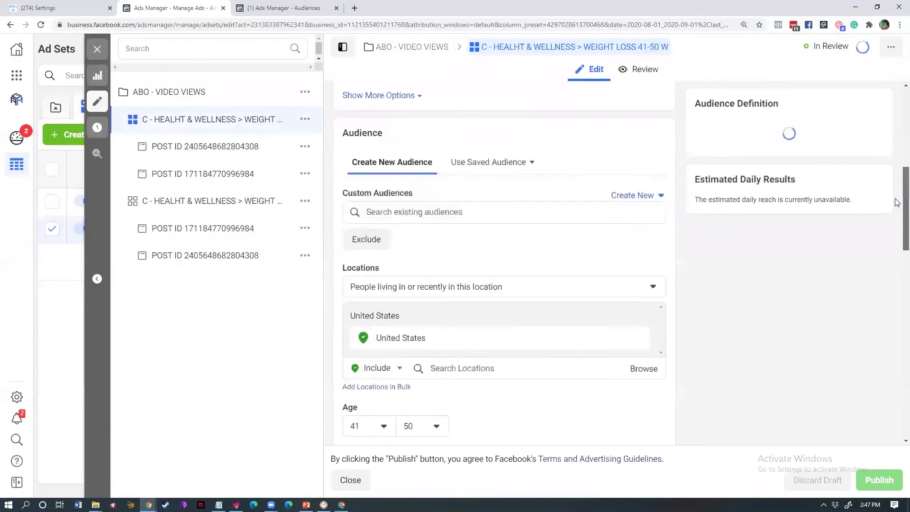
scroll(896, 256, down, 4)
scroll(897, 293, down, 3)
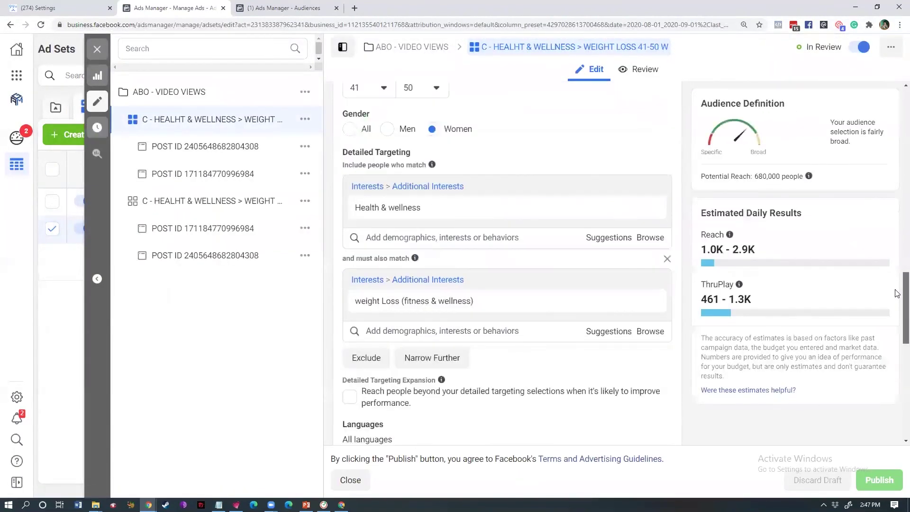
click(98, 49)
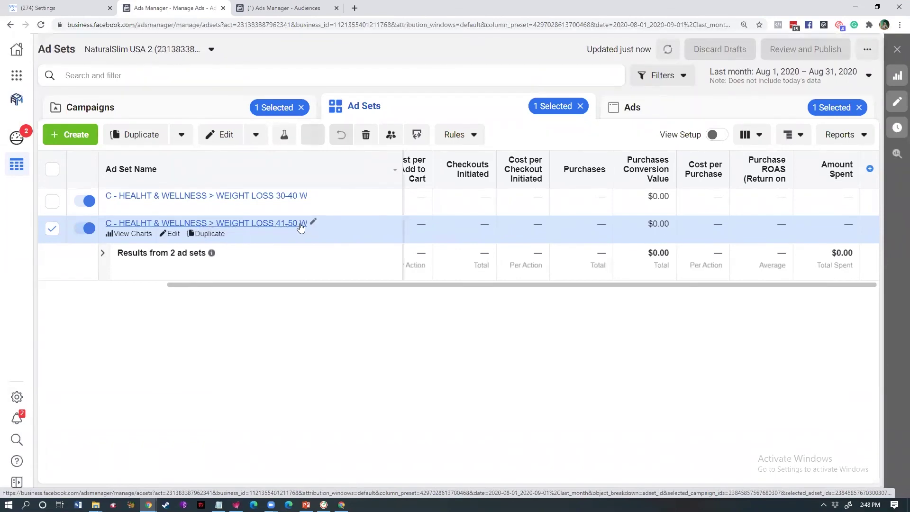
Clear the current ad set selection and select the WEIGHT LOSS 30-40 W ad set instead
drag(492, 285, 393, 247)
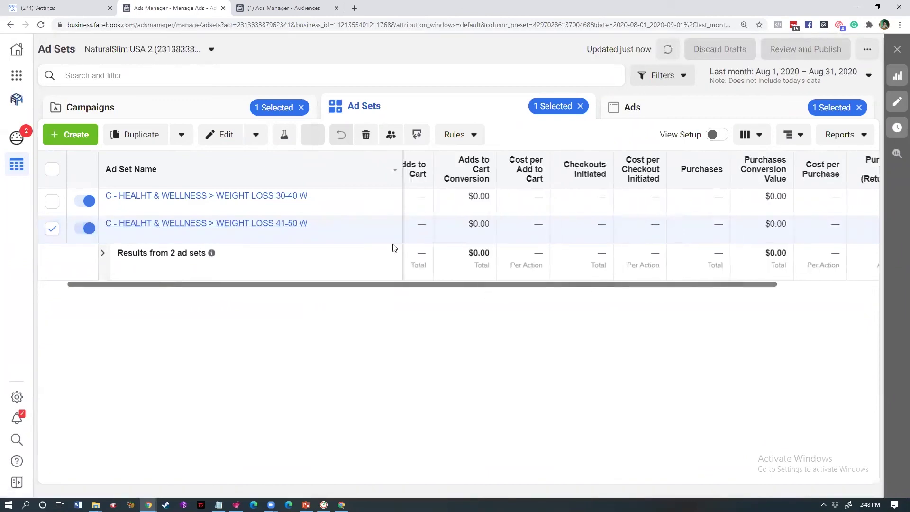
click(579, 107)
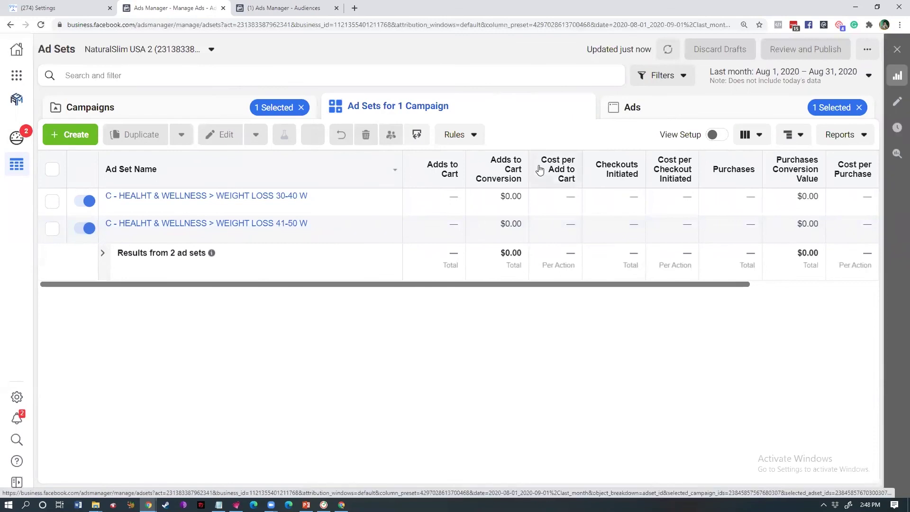
mouse_move(306, 208)
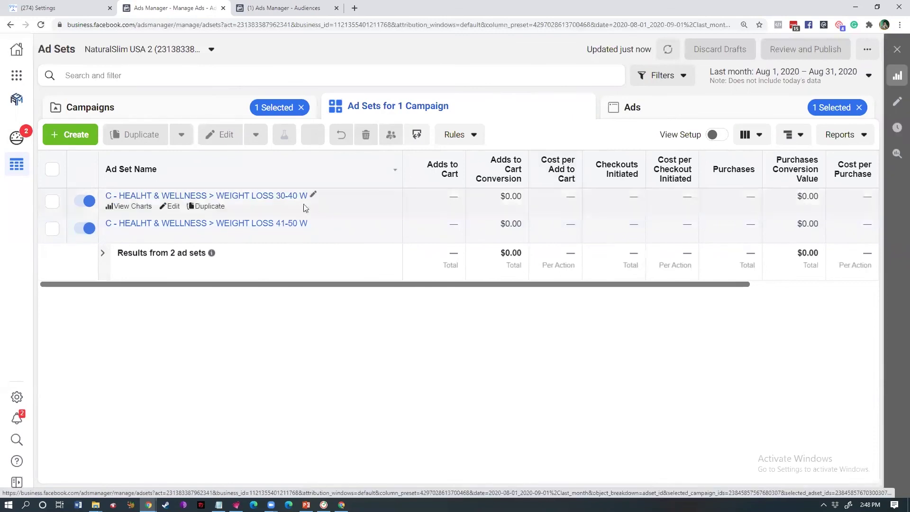
click(213, 212)
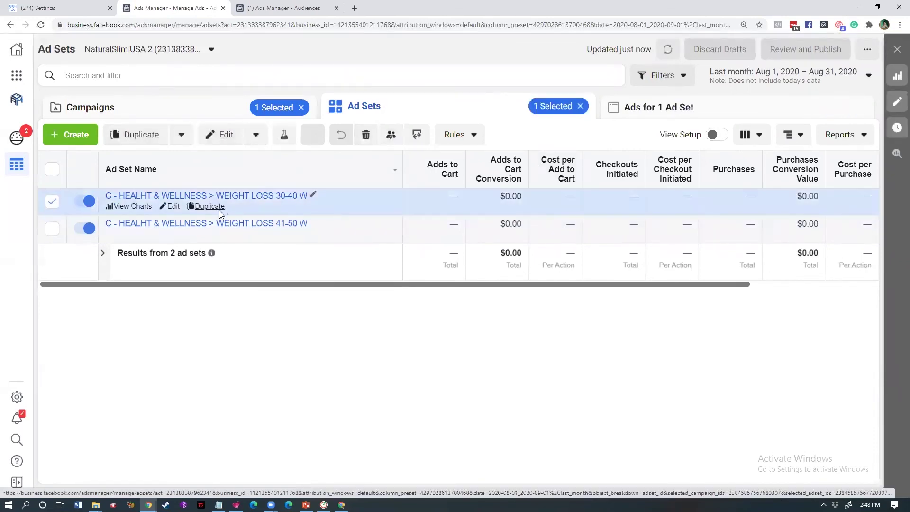
Try duplicating the WEIGHT LOSS 30-40 W ad set into its original campaign with 3 copies
click(219, 211)
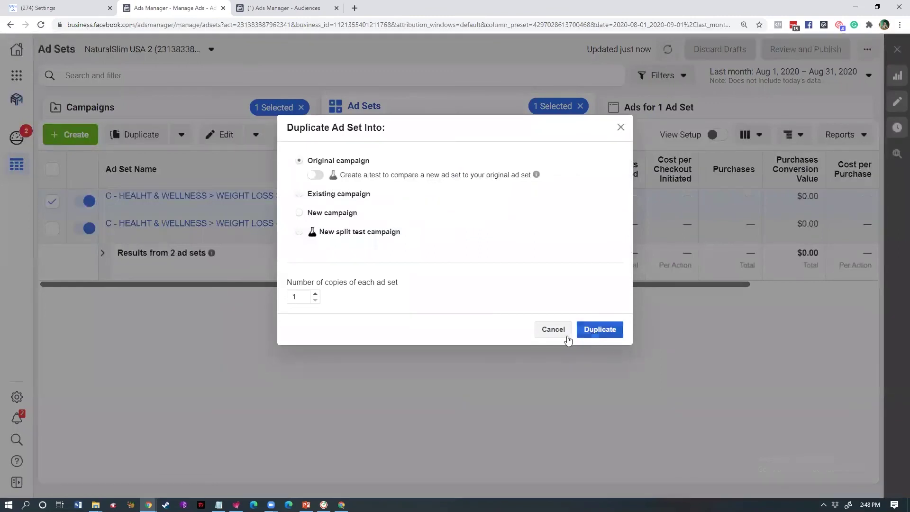
click(566, 336)
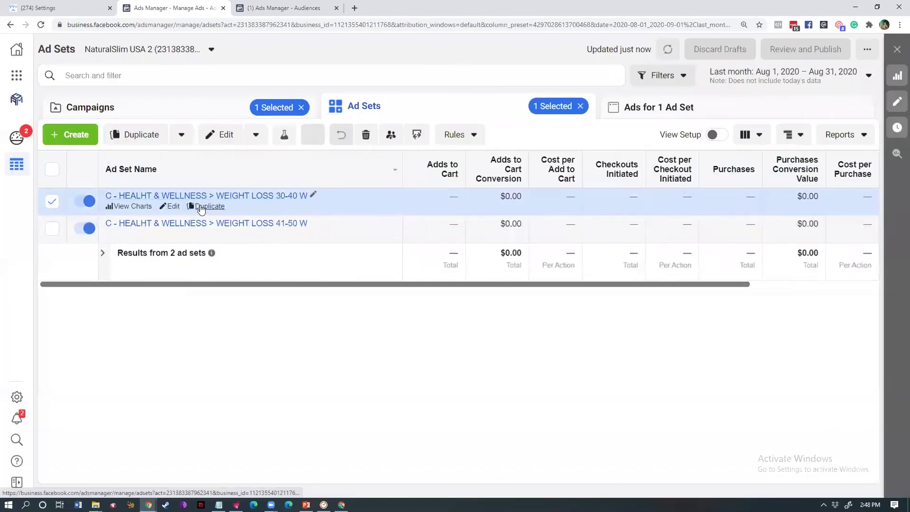
click(201, 207)
click(315, 293)
click(315, 293)
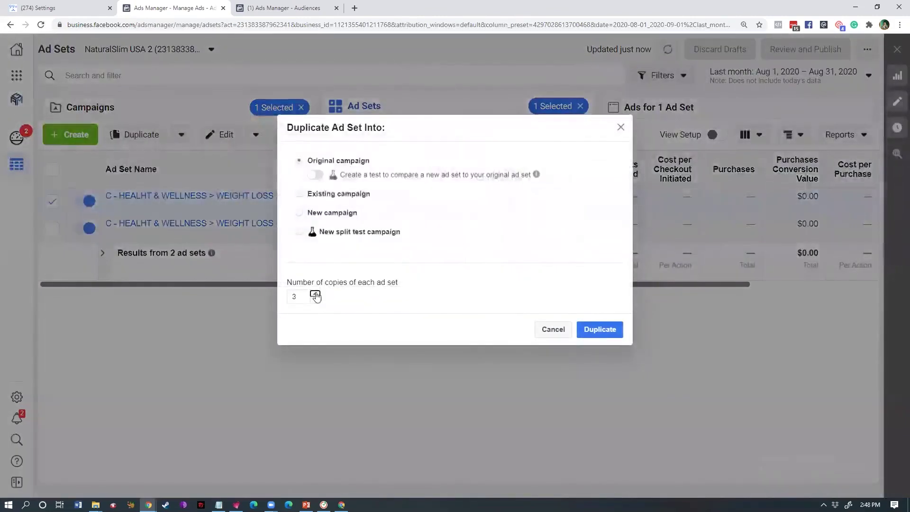
drag(288, 283, 443, 284)
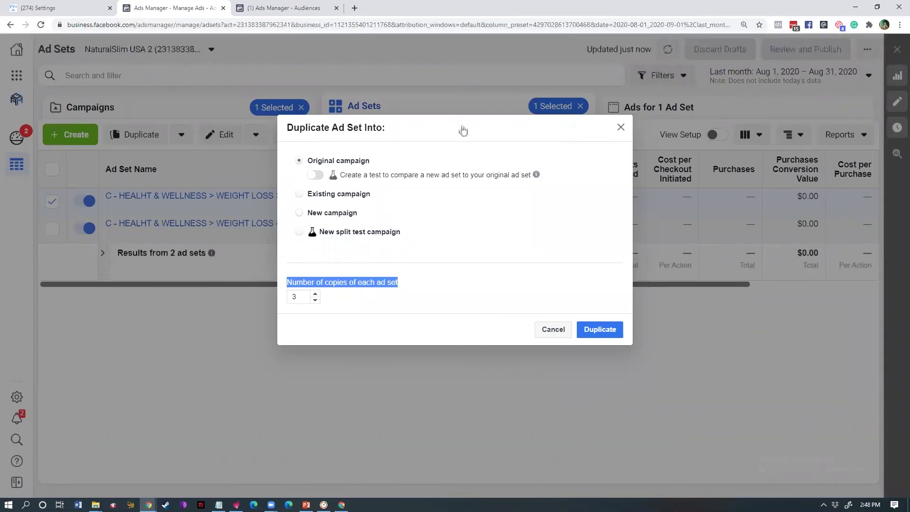
key(Escape)
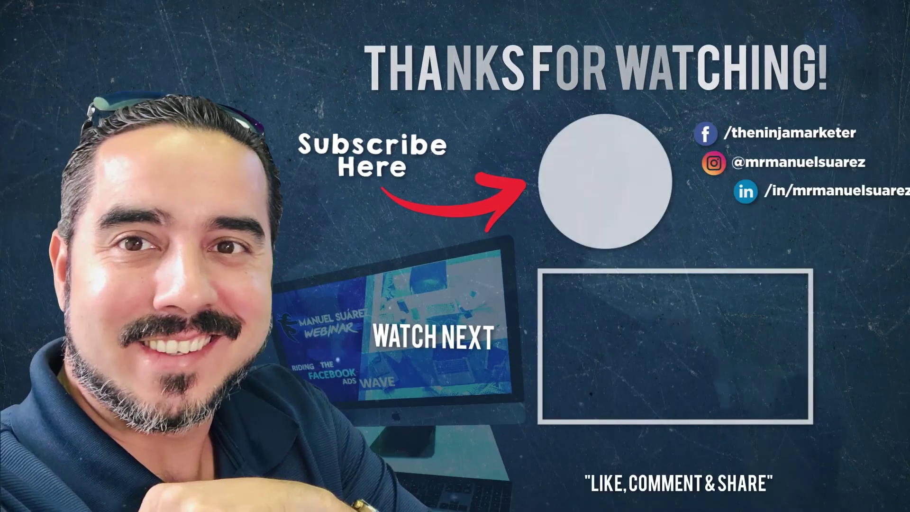